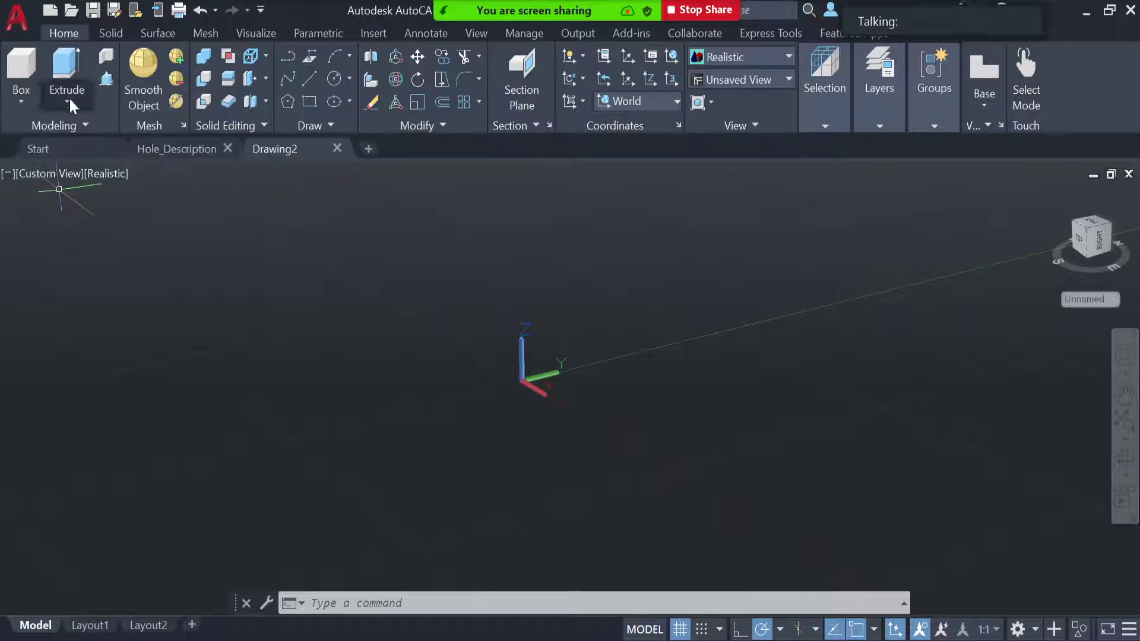
- Set the drawing to the Top view with the 2D Wireframe visual style
{"action": "left_click", "coordinate": [69, 101]}
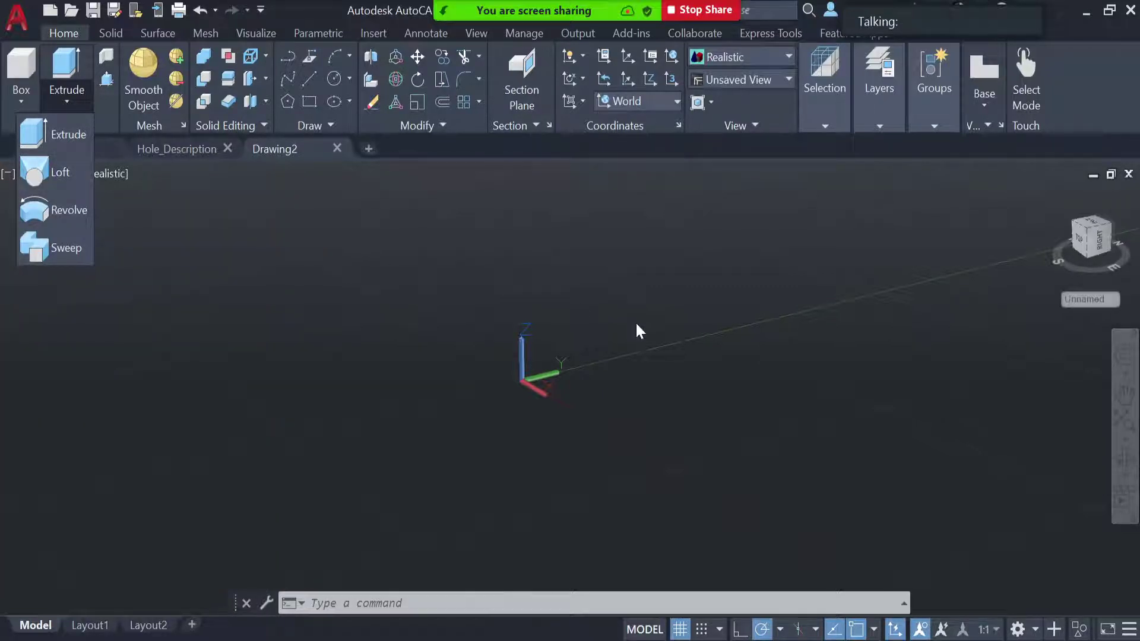
{"action": "left_click", "coordinate": [747, 78]}
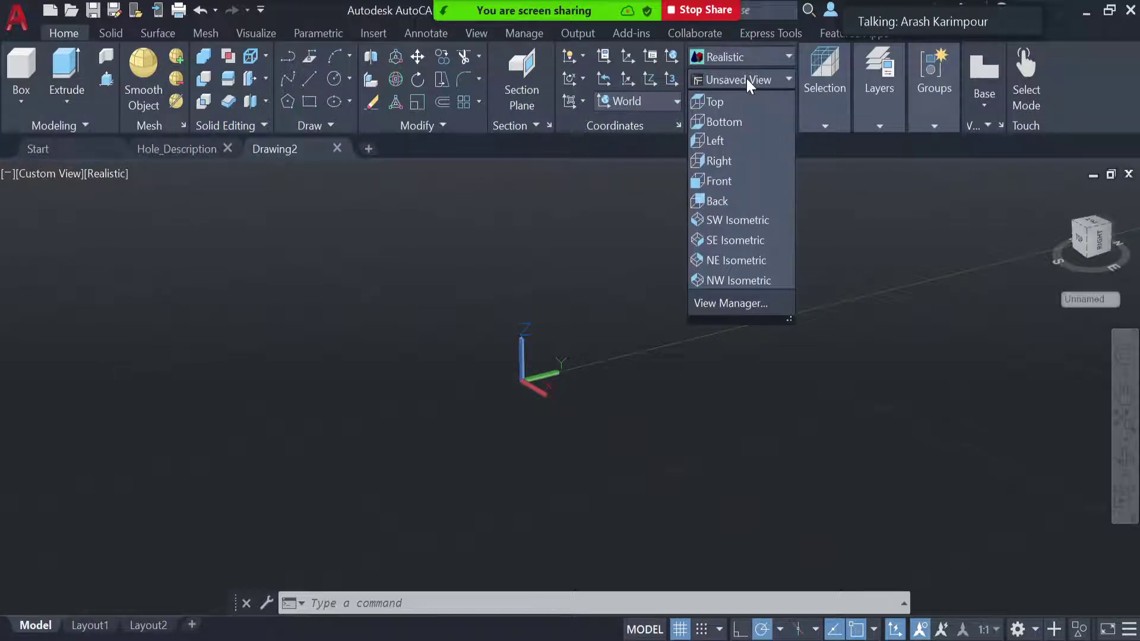
{"action": "left_click", "coordinate": [742, 100]}
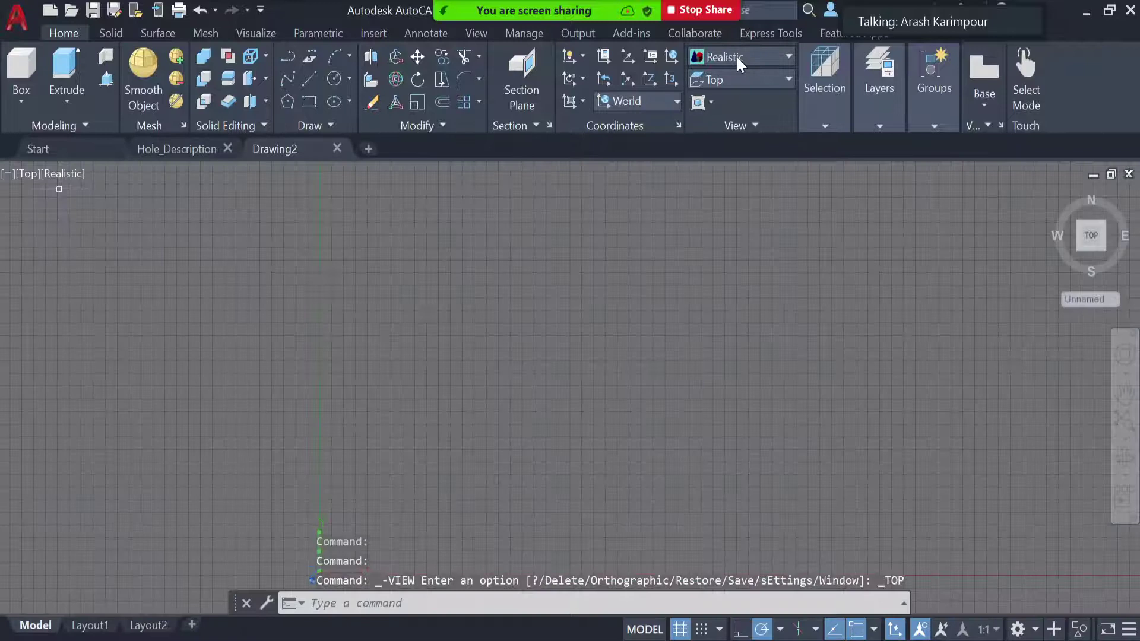
{"action": "left_click", "coordinate": [738, 57]}
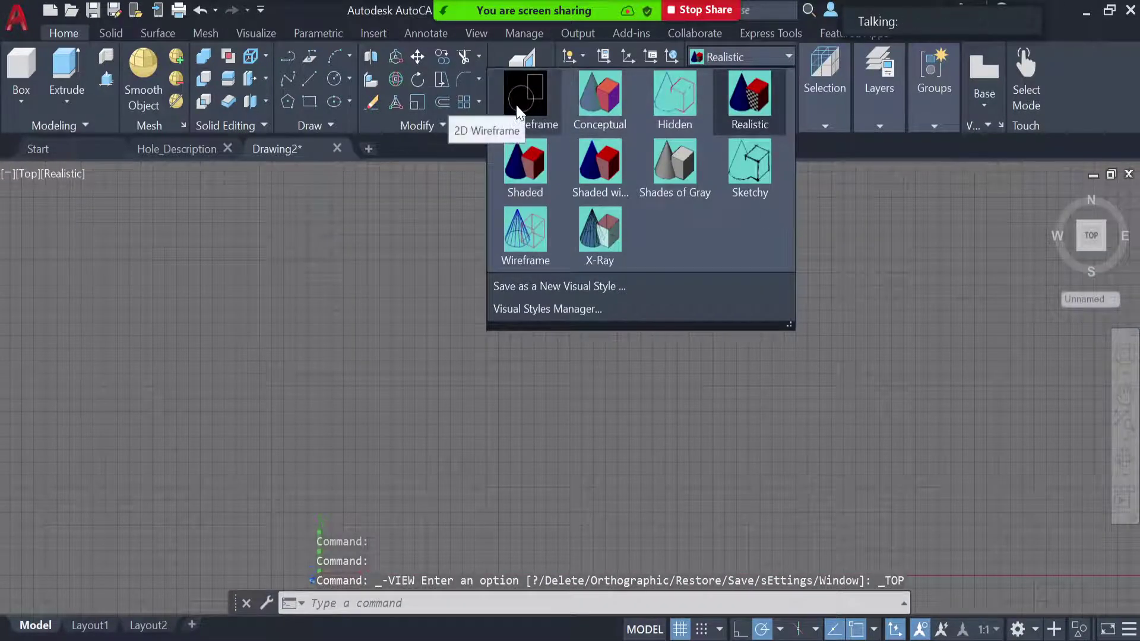
{"action": "left_click", "coordinate": [516, 104]}
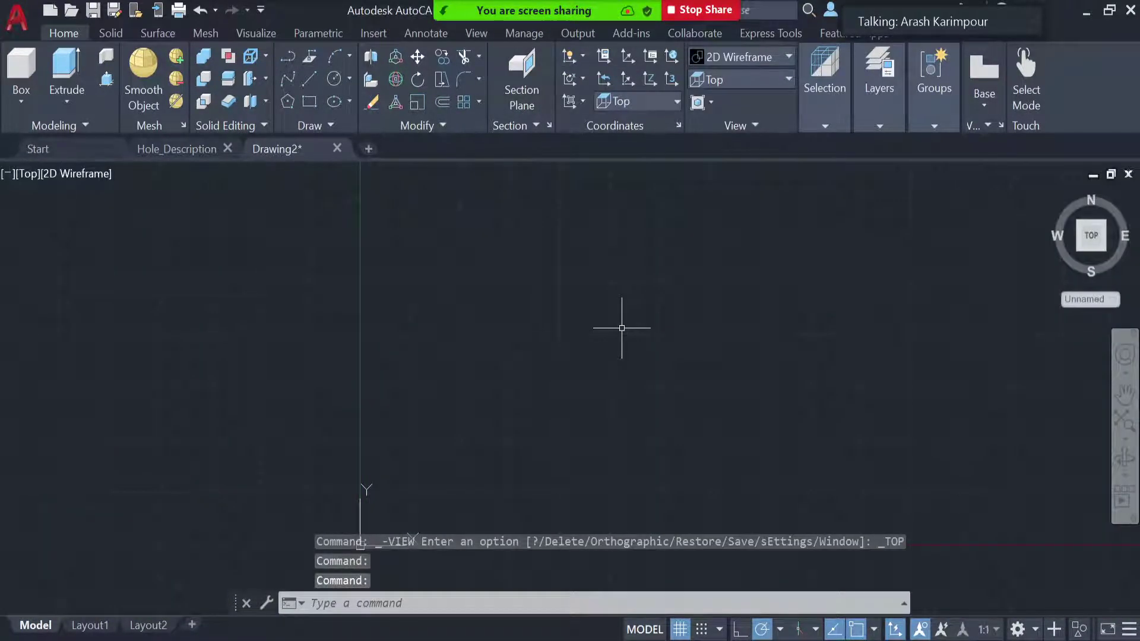
- Draw a rectangle 100 wide and 50 high with its first corner at 0,0
{"action": "left_click", "coordinate": [309, 101]}
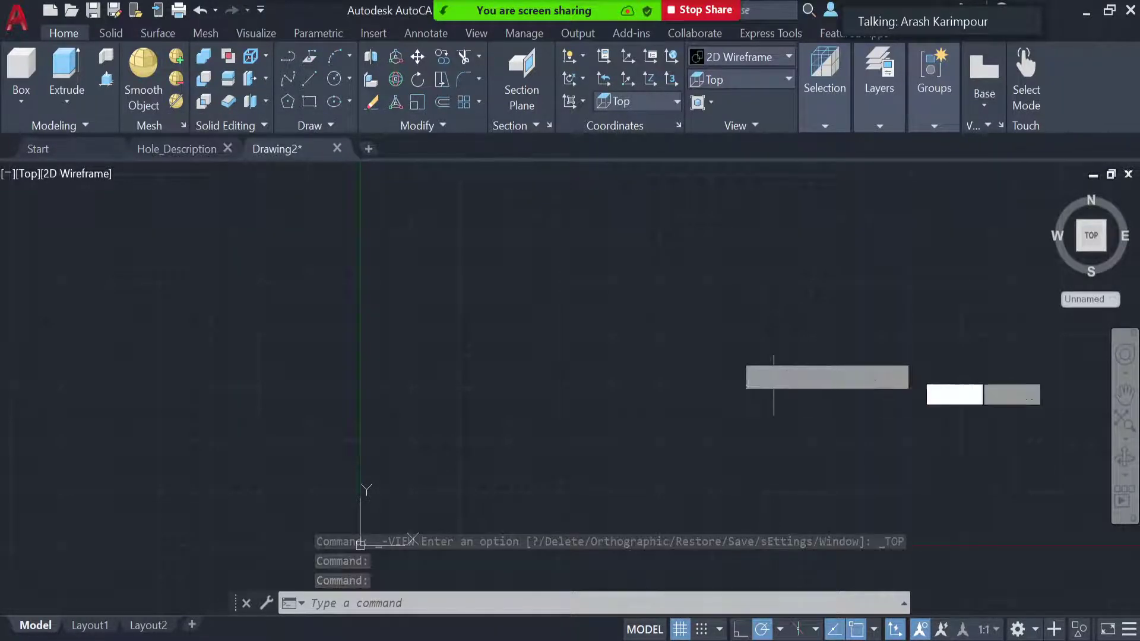
{"action": "type", "text": "0,0"}
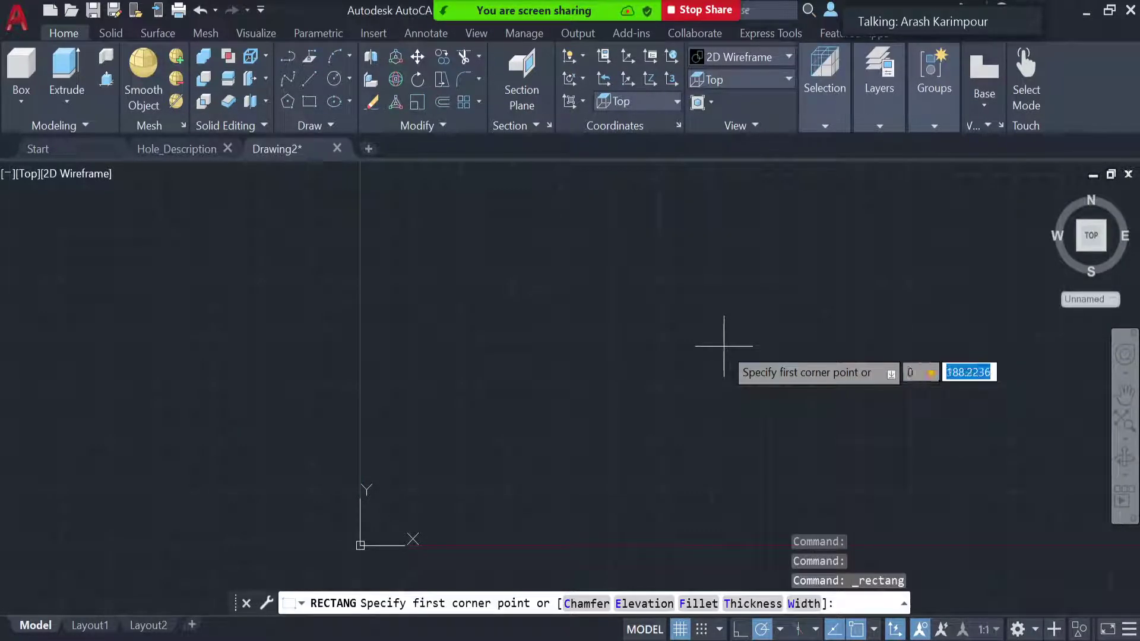
{"action": "key", "text": "Return"}
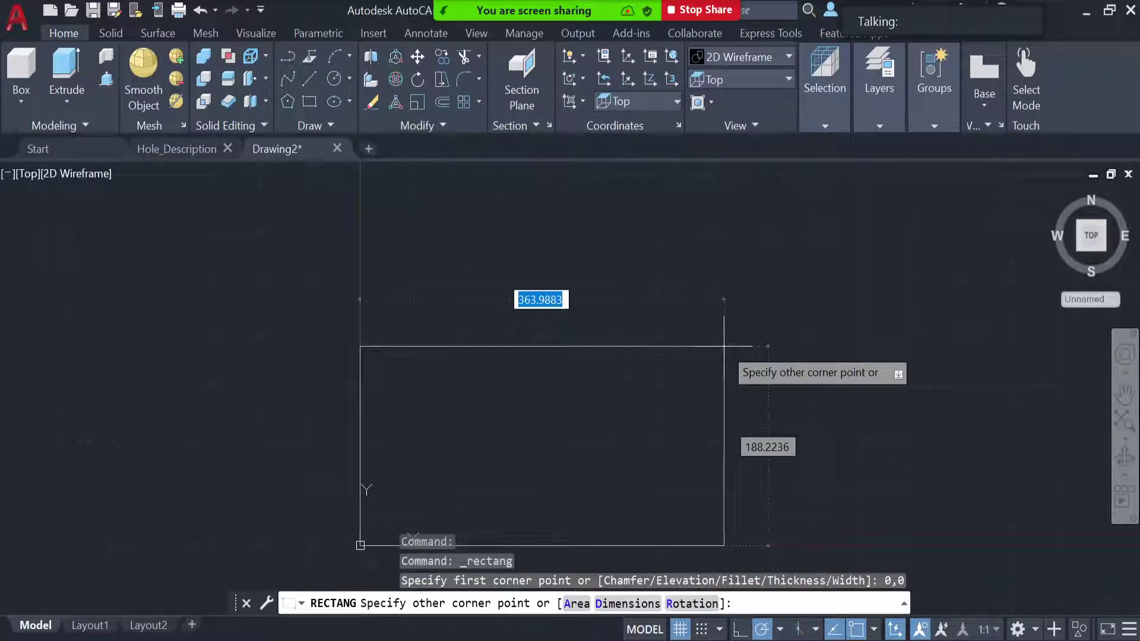
{"action": "type", "text": "1"}
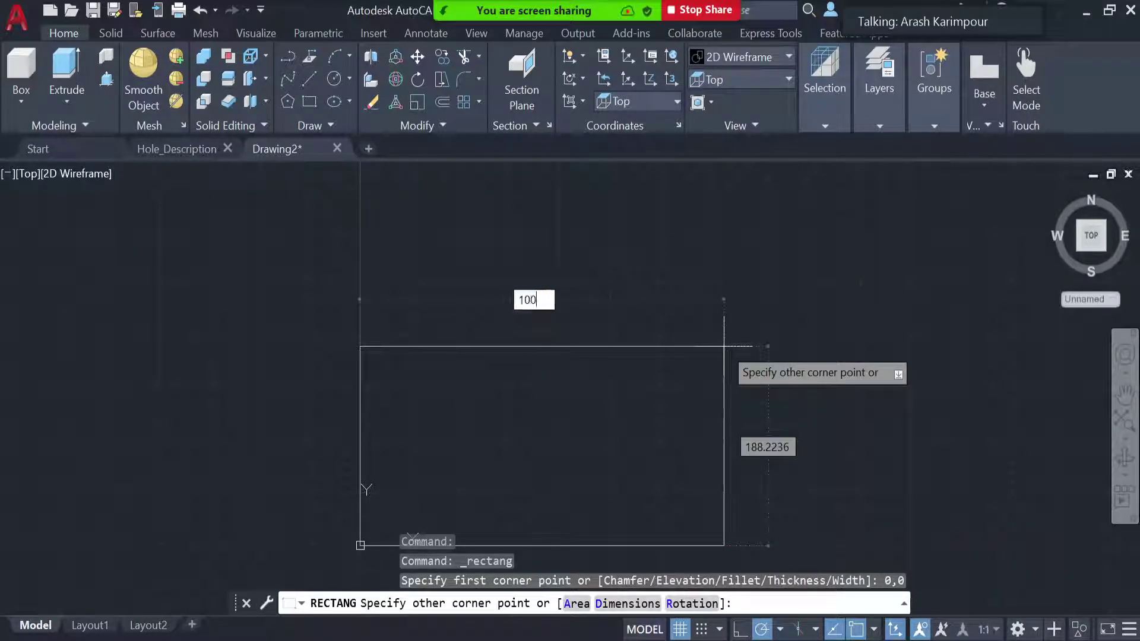
{"action": "type", "text": "00"}
{"action": "key", "text": "Tab"}
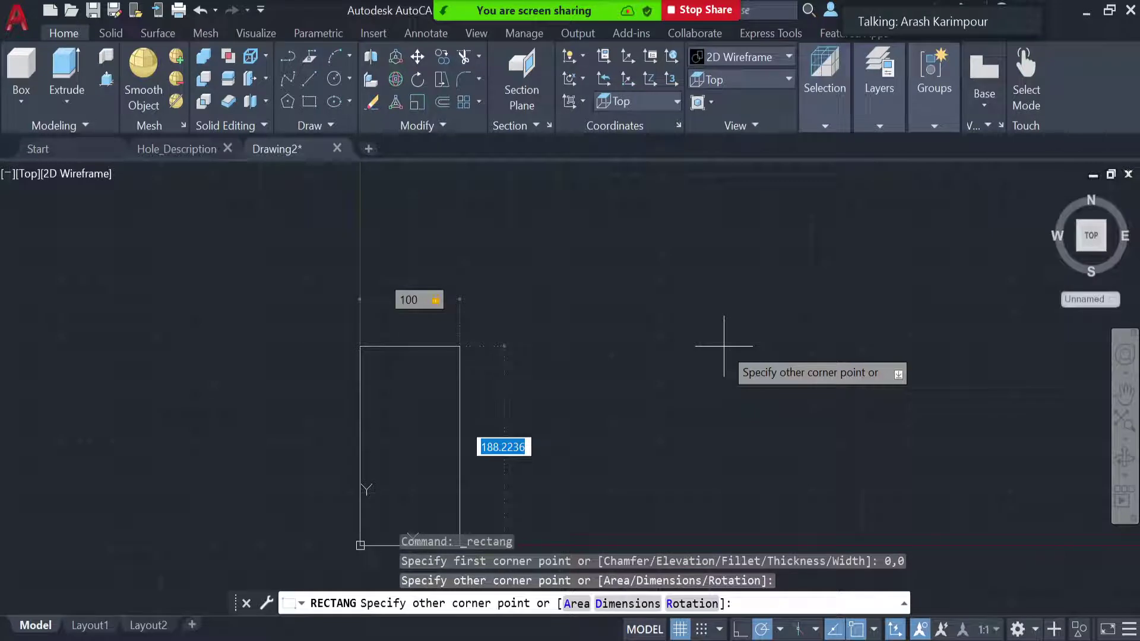
{"action": "type", "text": "50"}
{"action": "key", "text": "Return"}
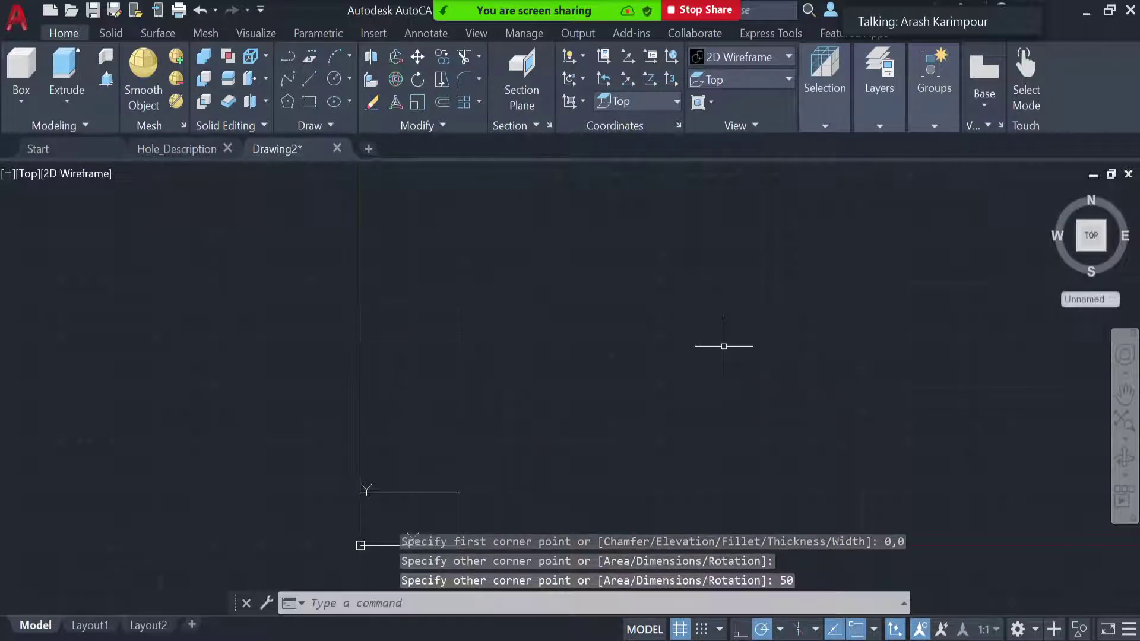
- Draw two progressively smaller rectangles inside the 100 by 50 rectangle, the smallest nested within the middle one
{"action": "left_click", "coordinate": [1124, 423]}
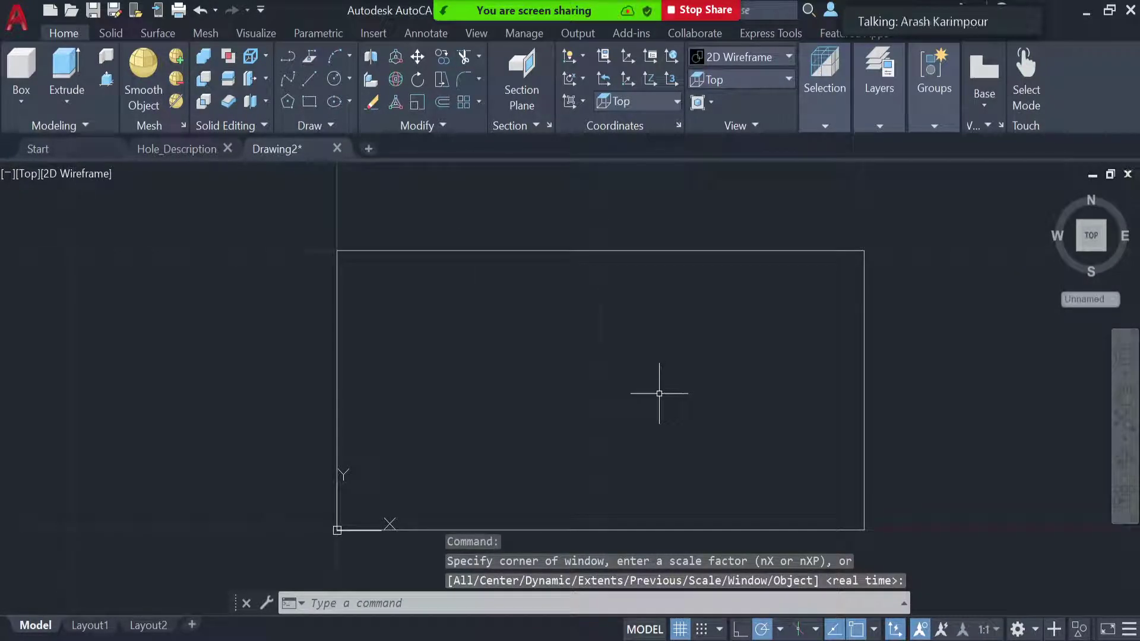
{"action": "left_click", "coordinate": [308, 101]}
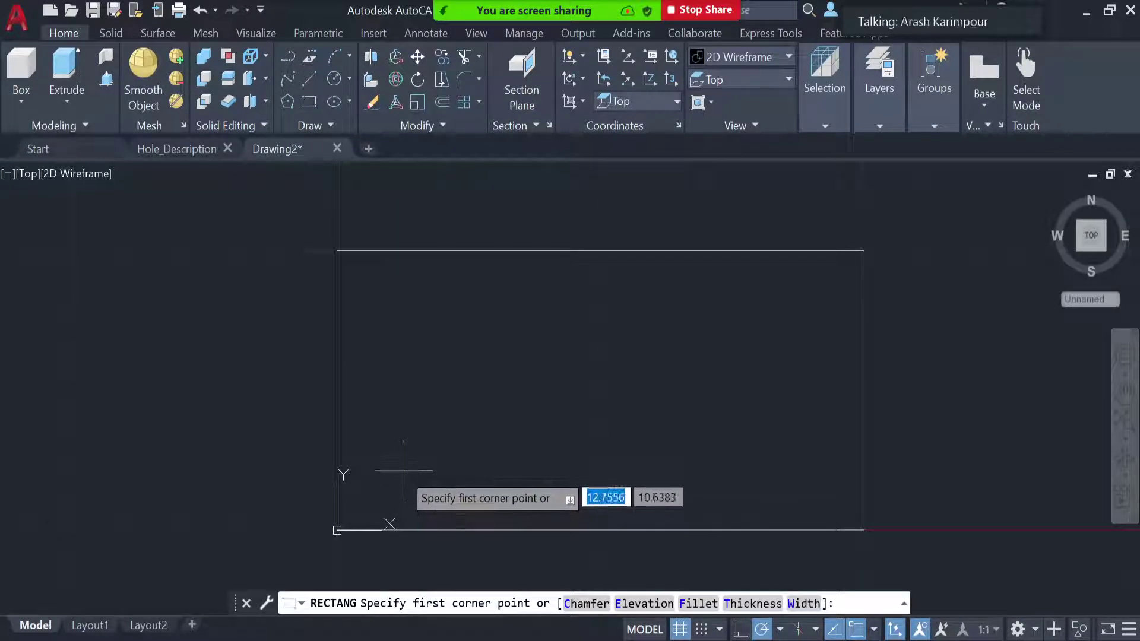
{"action": "left_click", "coordinate": [403, 473]}
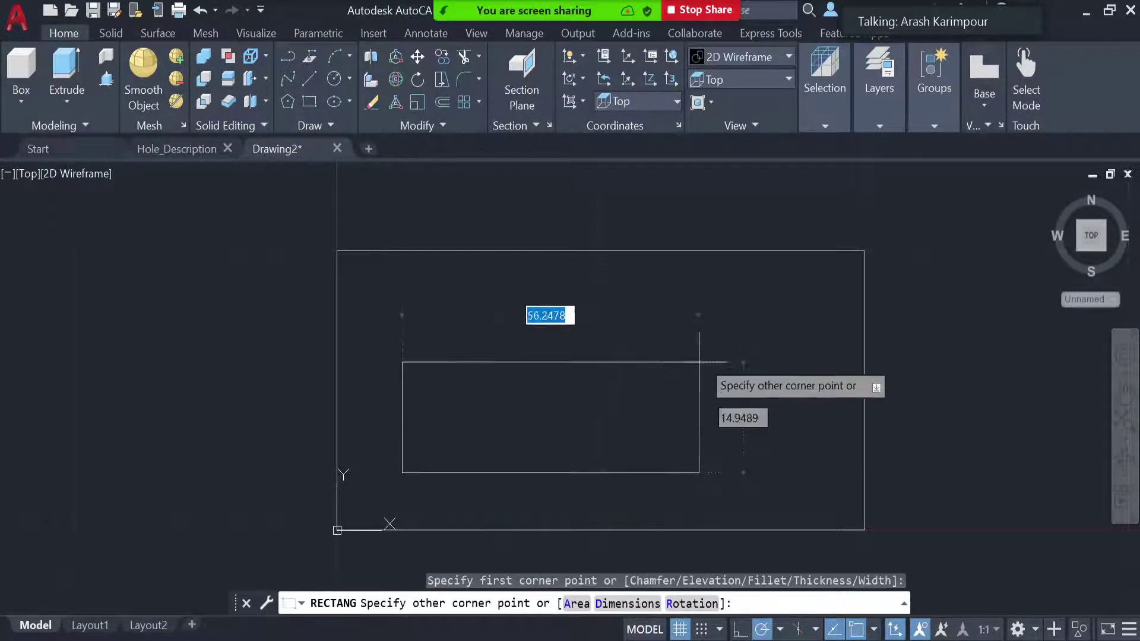
{"action": "left_click", "coordinate": [814, 300]}
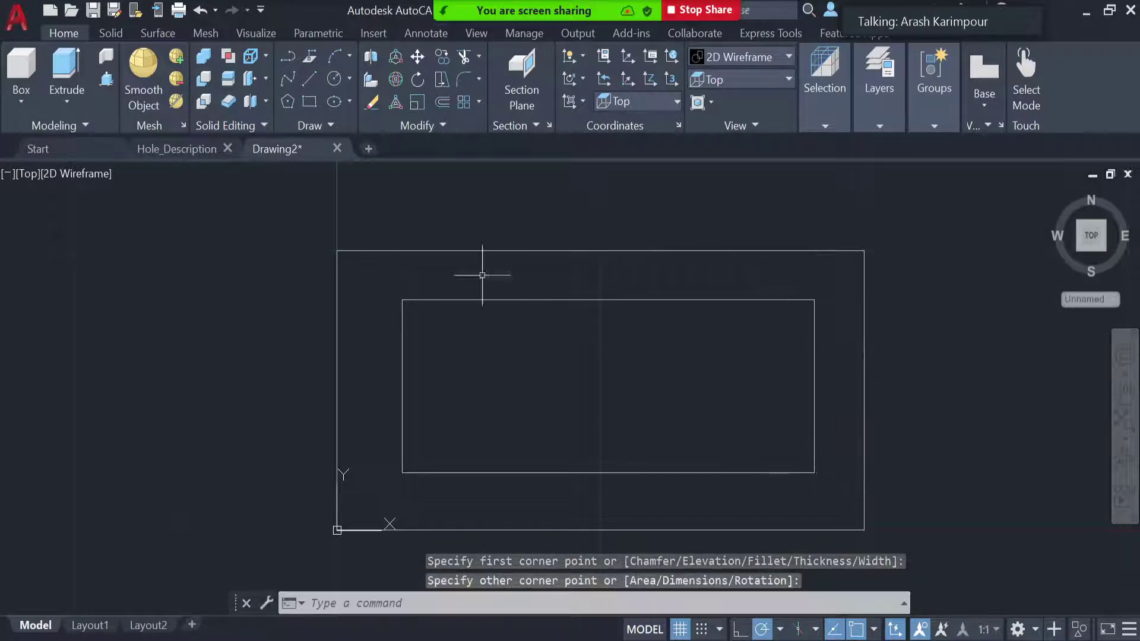
{"action": "left_click", "coordinate": [309, 102]}
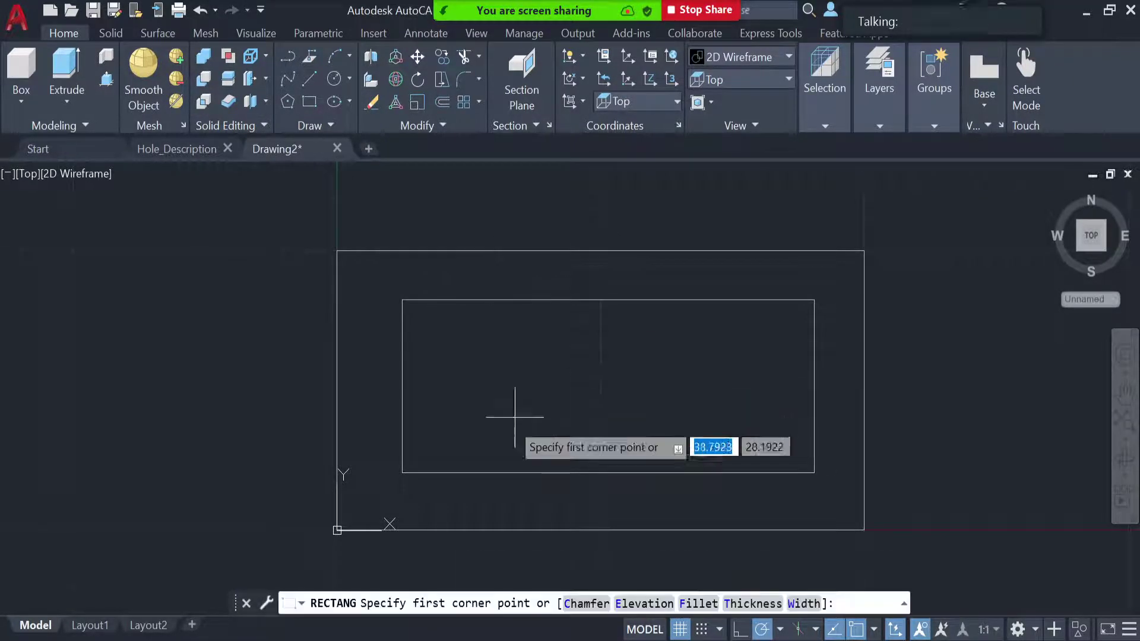
{"action": "left_click", "coordinate": [469, 432]}
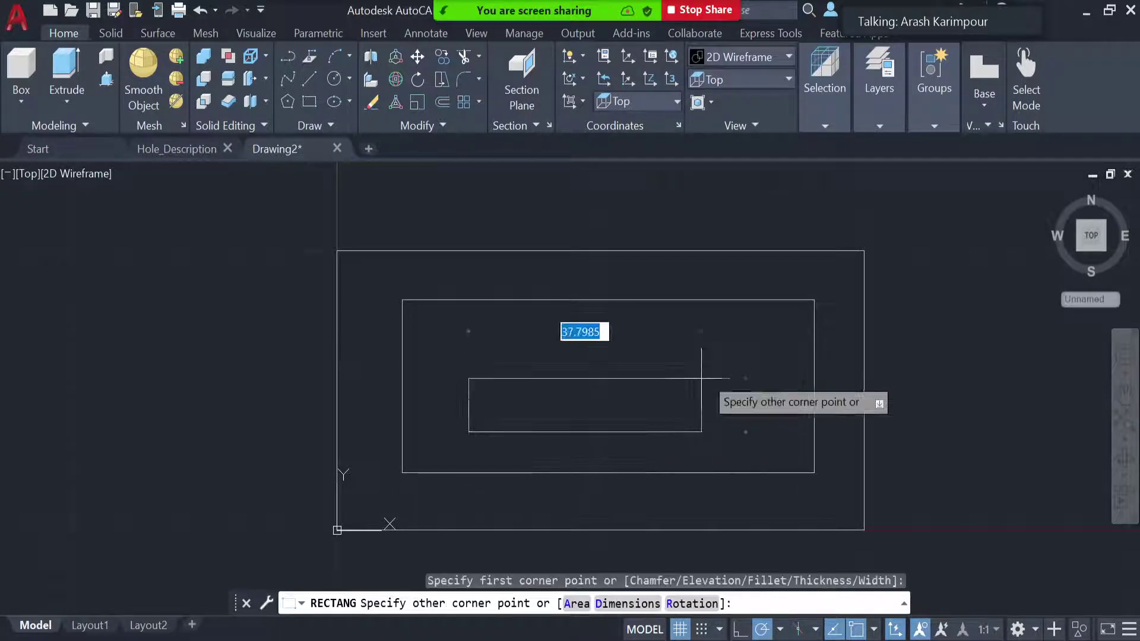
{"action": "left_click", "coordinate": [767, 346]}
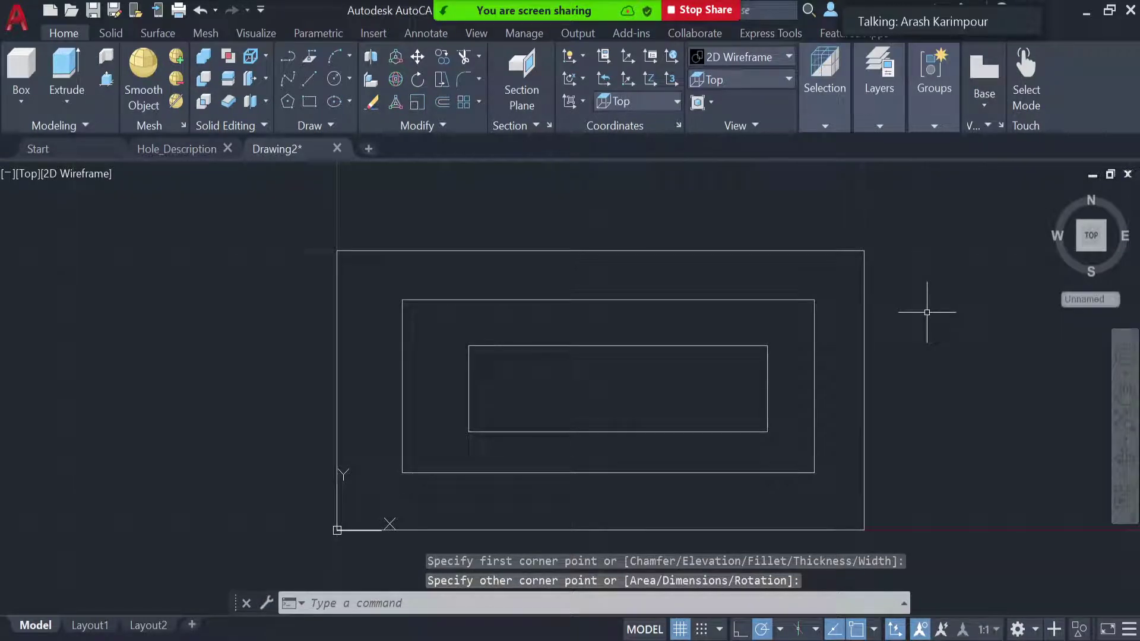
- Switch the drawing to the SW Isometric view
{"action": "left_click", "coordinate": [737, 78]}
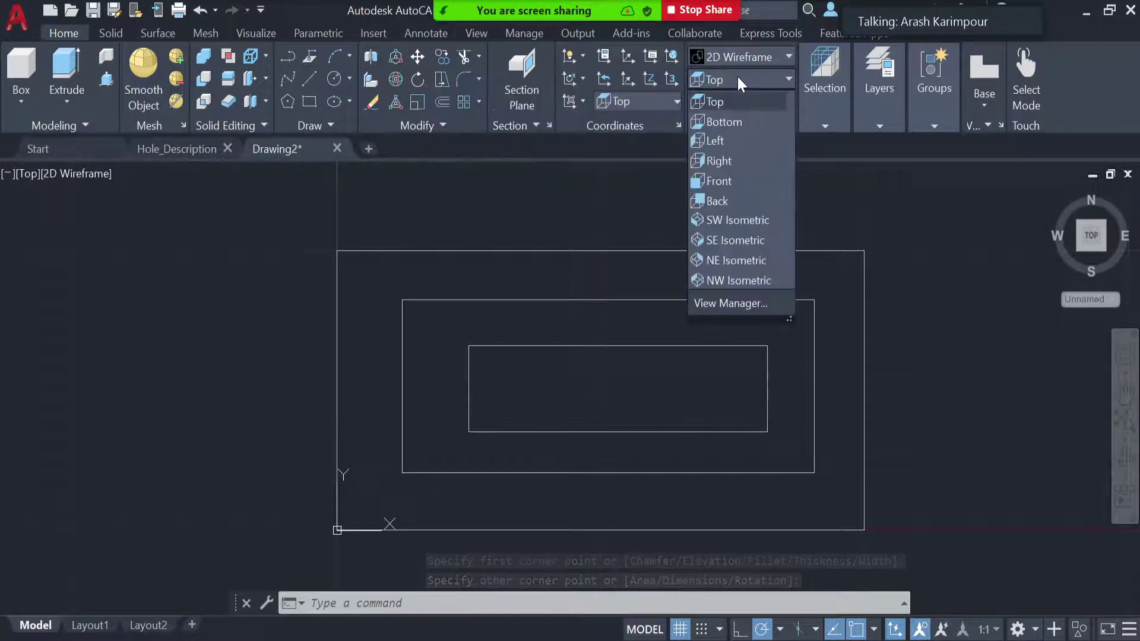
{"action": "left_click", "coordinate": [747, 221]}
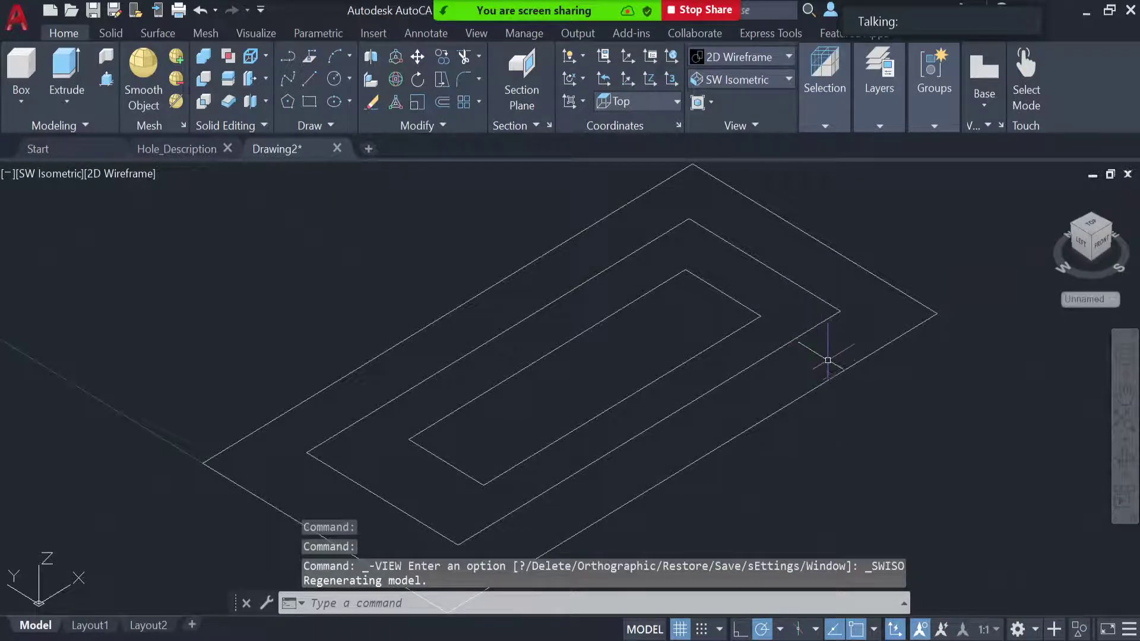
{"action": "scroll", "coordinate": [834, 363], "scroll_direction": "down", "scroll_amount": 2}
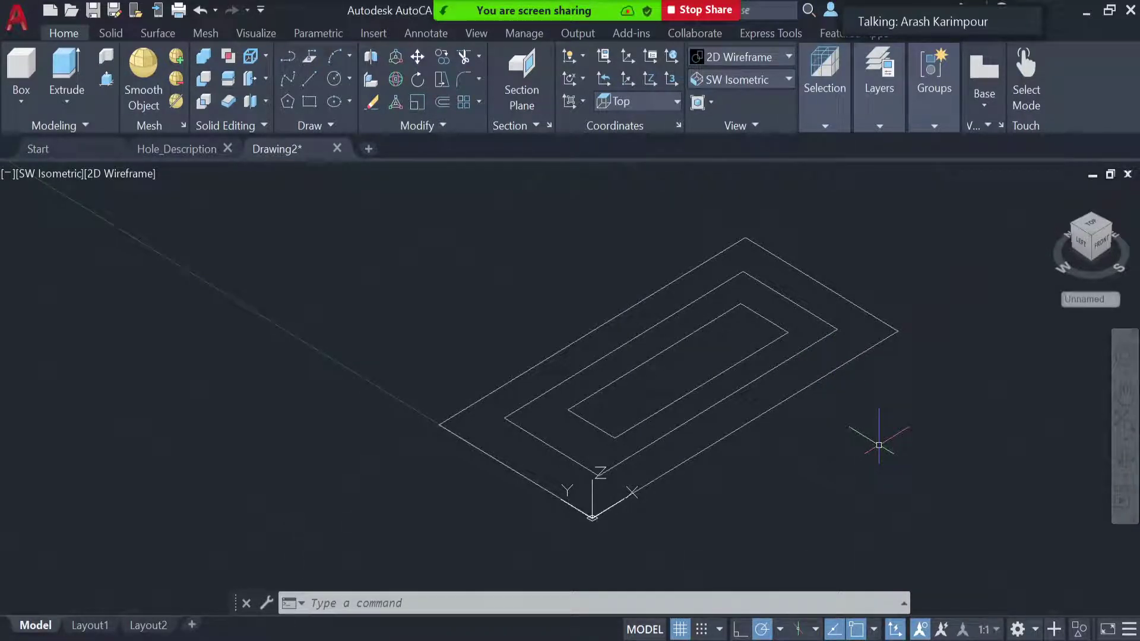
- Move the innermost rectangle 50 units up along the Z axis, using its front corner as base point
{"action": "left_click", "coordinate": [423, 60]}
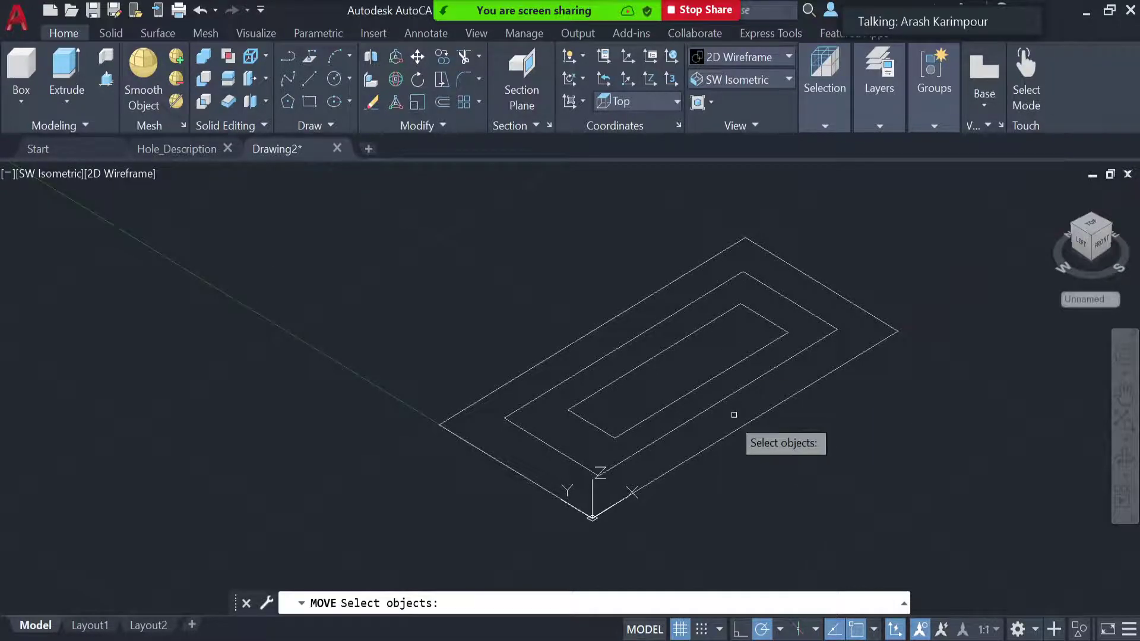
{"action": "left_click", "coordinate": [662, 410]}
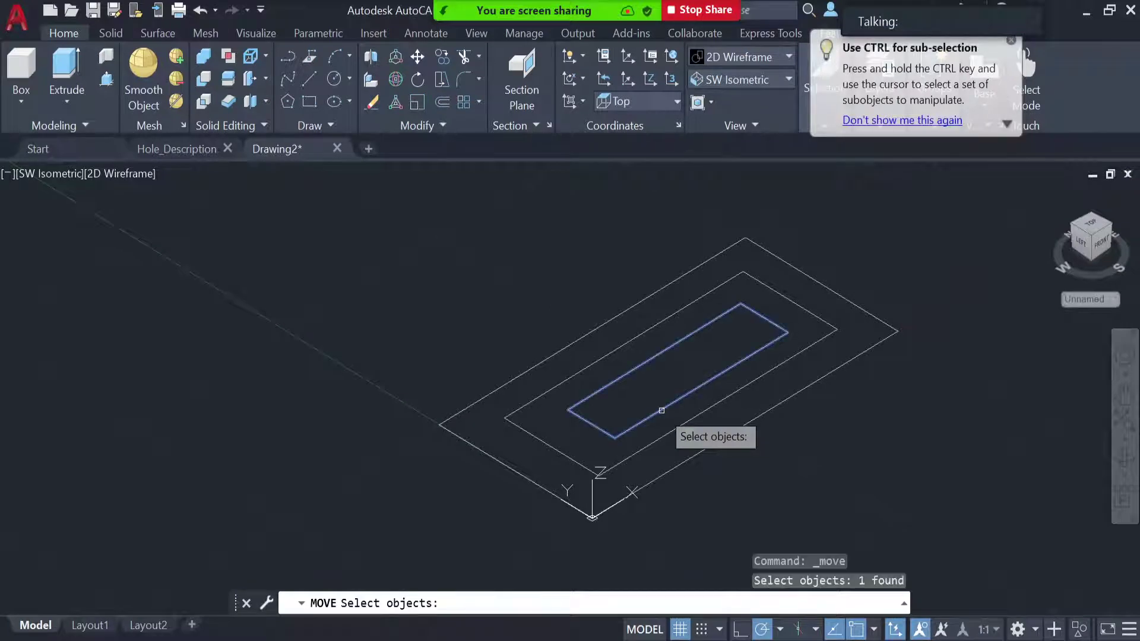
{"action": "key", "text": "Return"}
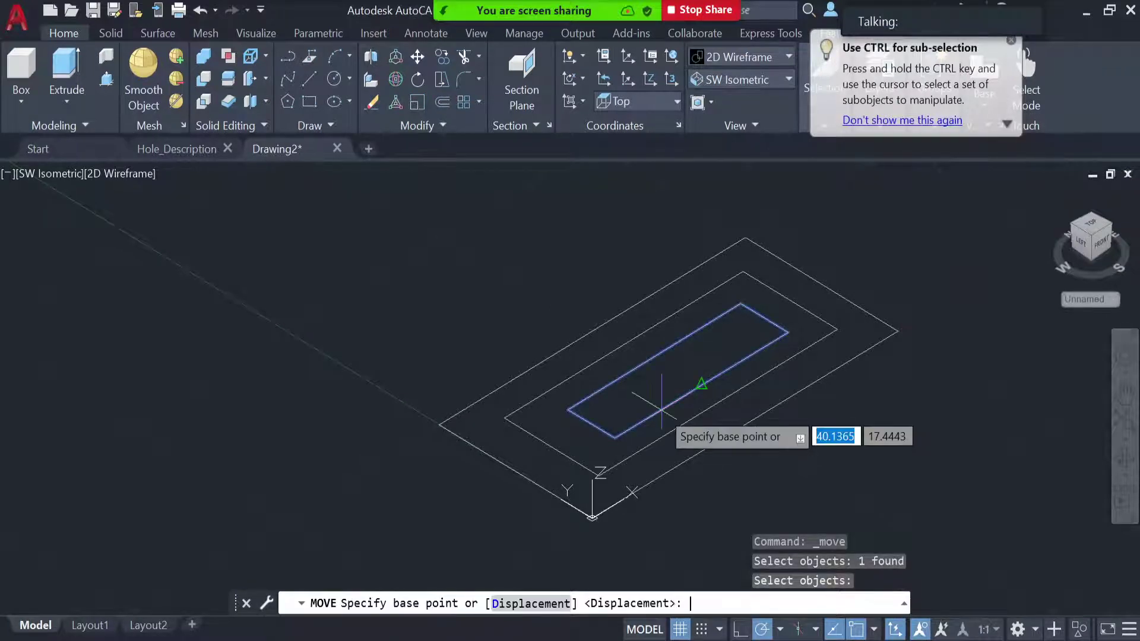
{"action": "left_click", "coordinate": [615, 439]}
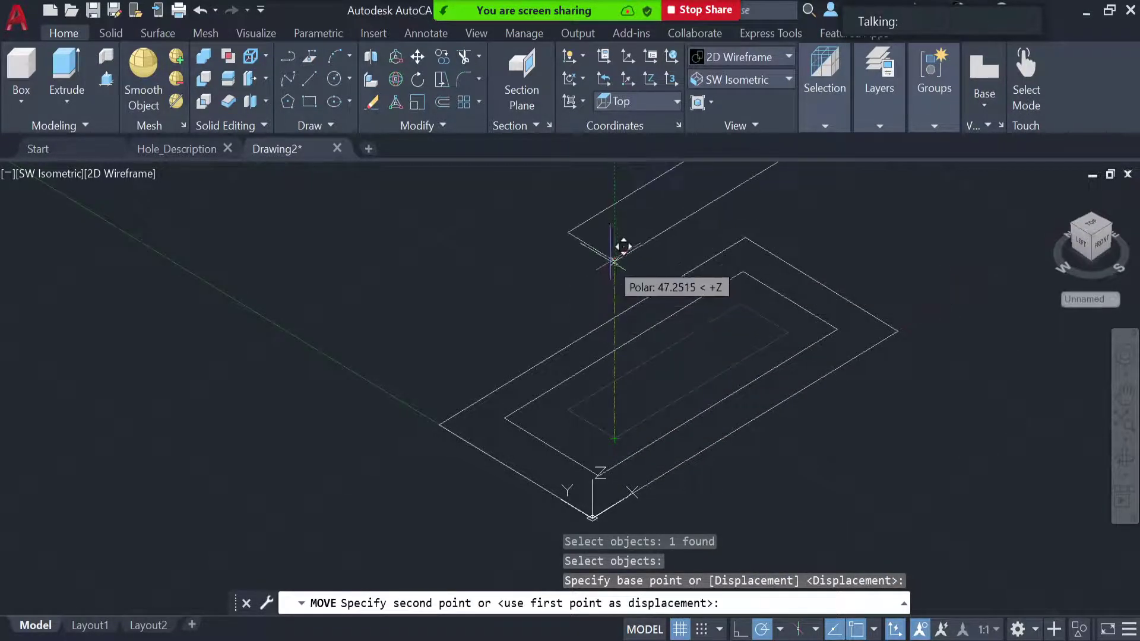
{"action": "type", "text": "50"}
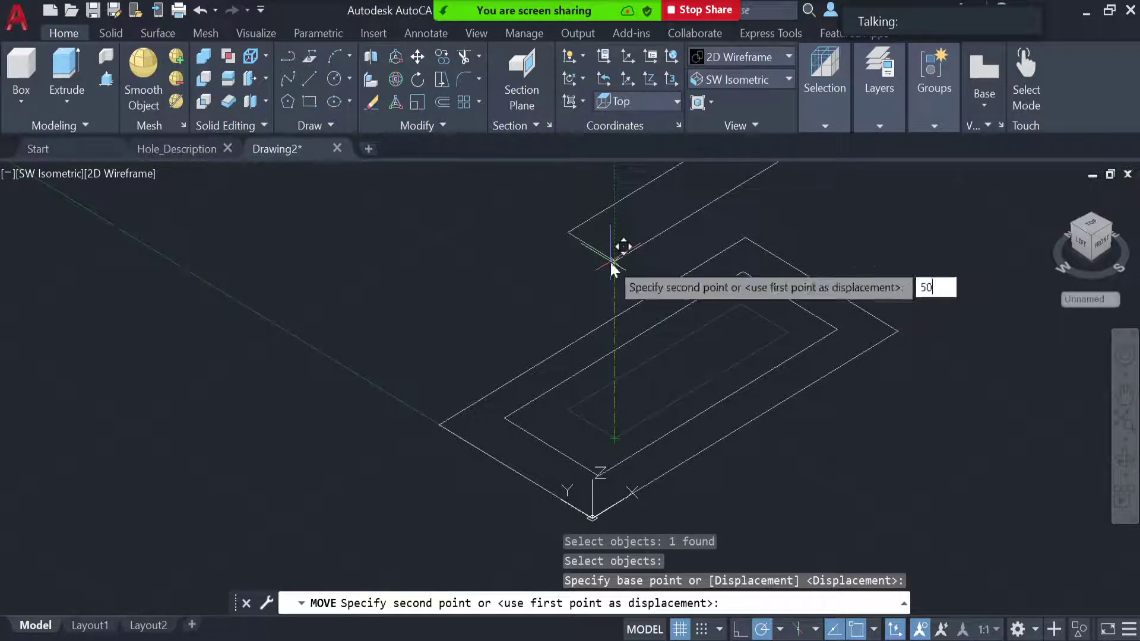
{"action": "key", "text": "Return"}
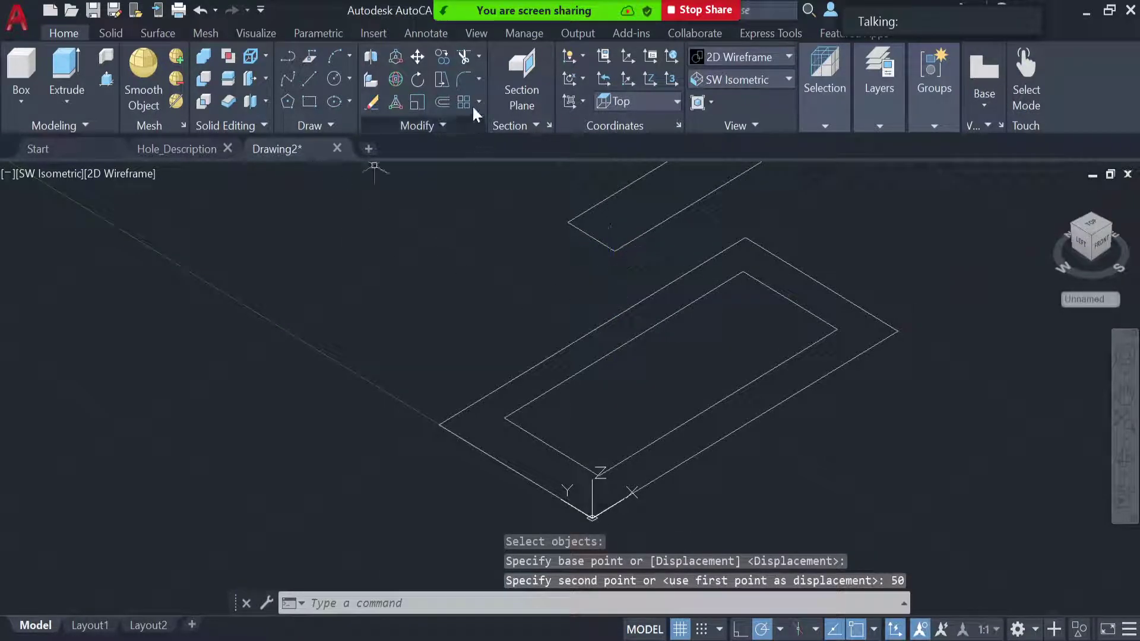
- Move the middle rectangle 100 units up along the Z axis, using its front corner as base point
{"action": "left_click", "coordinate": [417, 57]}
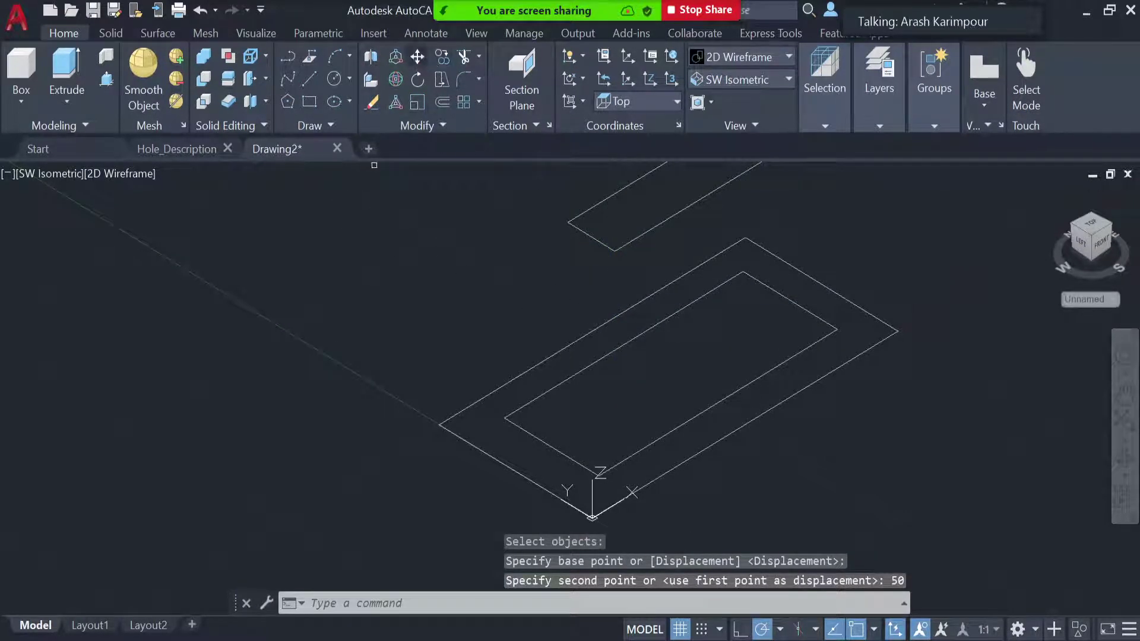
{"action": "left_click", "coordinate": [704, 413]}
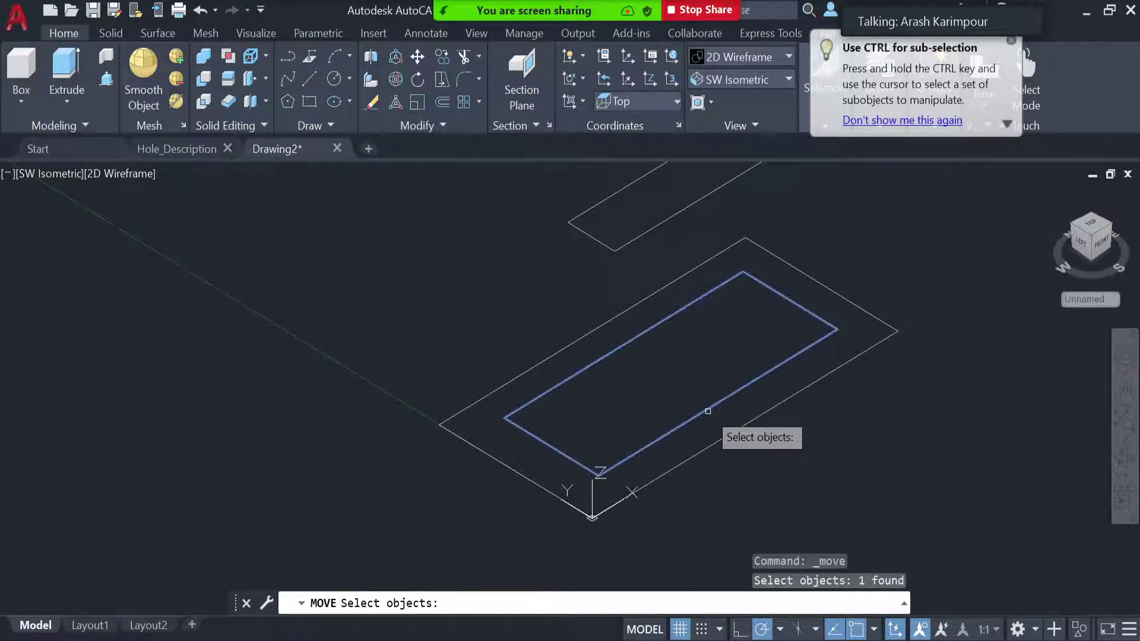
{"action": "key", "text": "Return"}
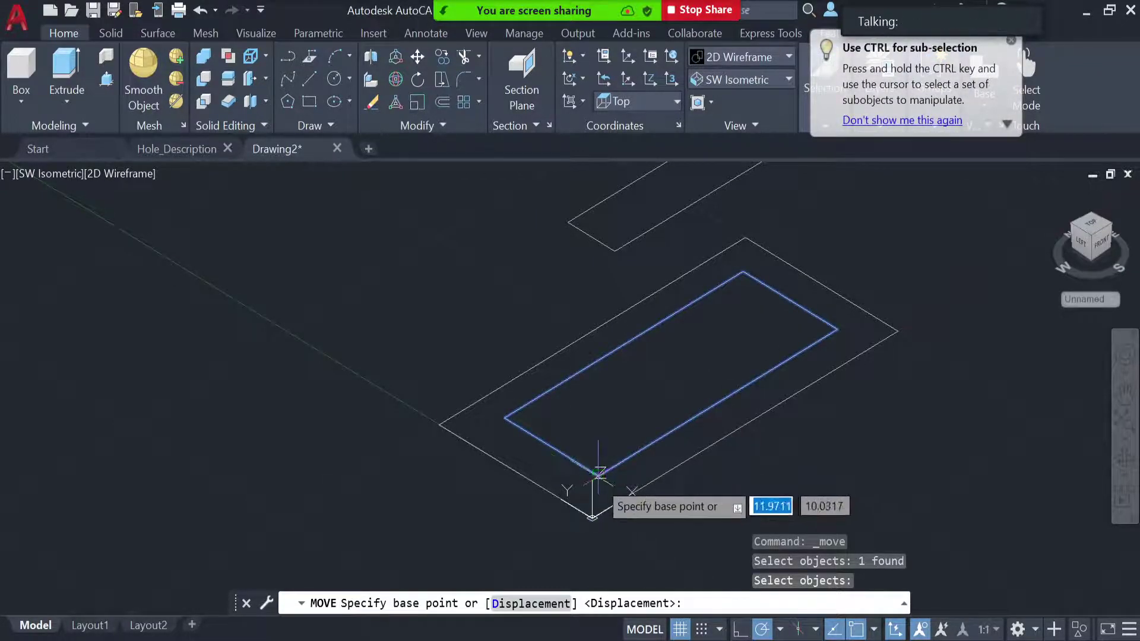
{"action": "scroll", "coordinate": [599, 473], "scroll_direction": "up", "scroll_amount": 2}
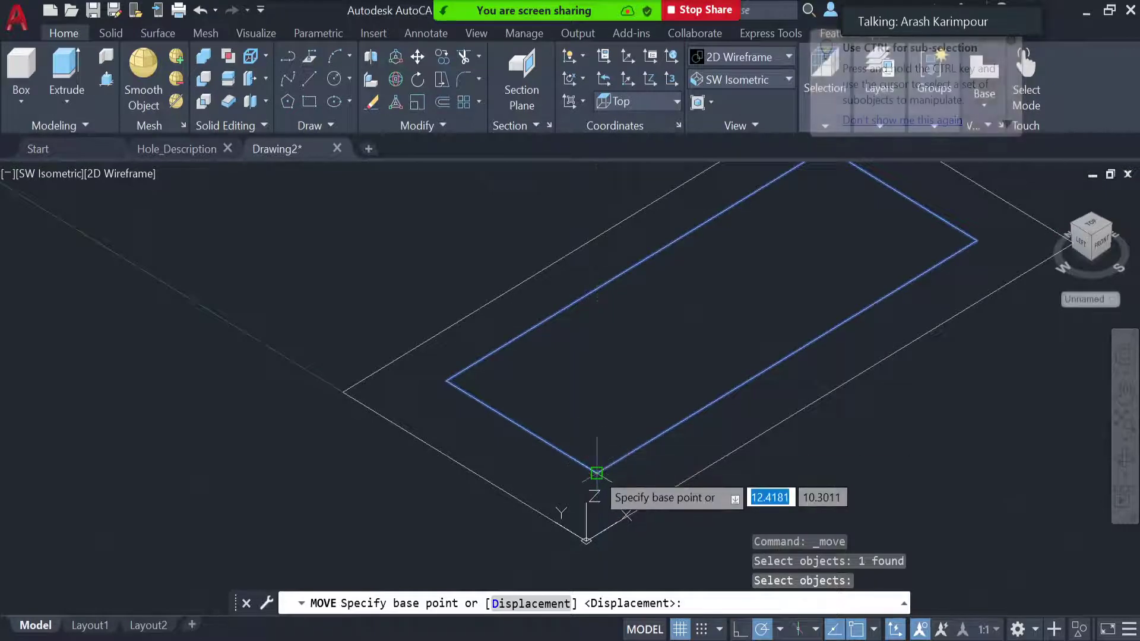
{"action": "left_click", "coordinate": [597, 473]}
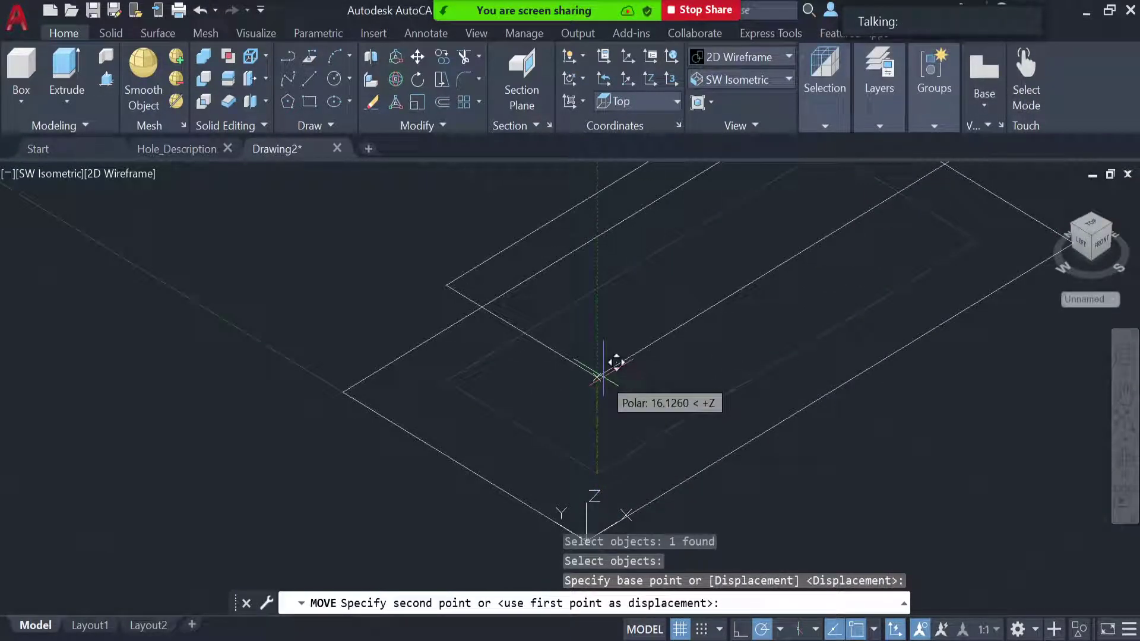
{"action": "type", "text": "100"}
{"action": "key", "text": "Return"}
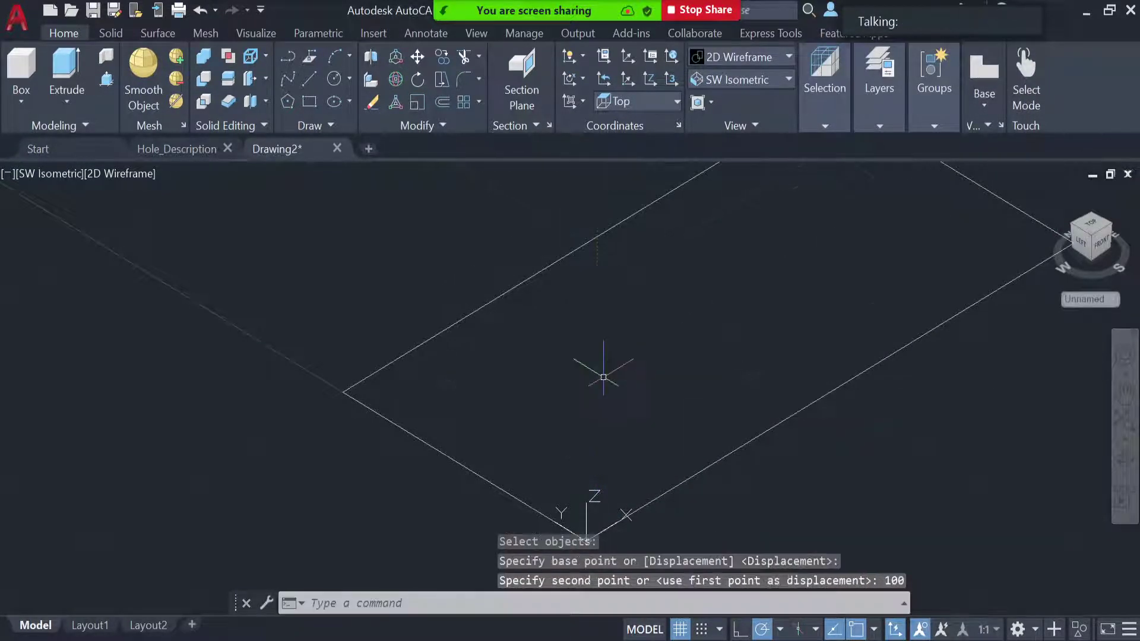
- Change the visual style to X-Ray
{"action": "left_click", "coordinate": [737, 55]}
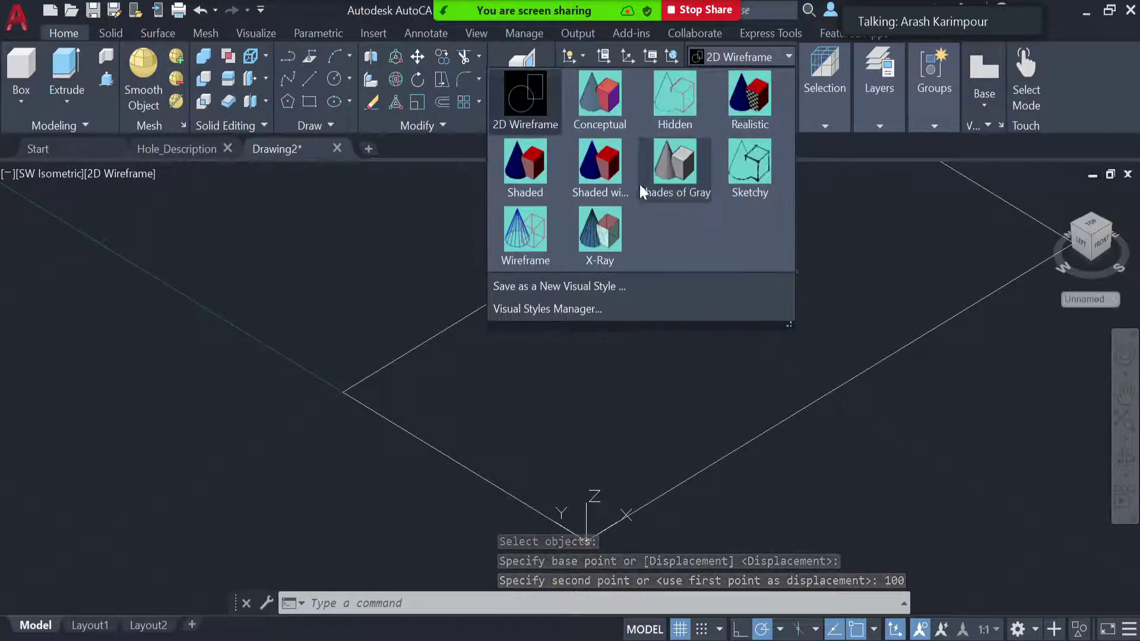
{"action": "left_click", "coordinate": [601, 233]}
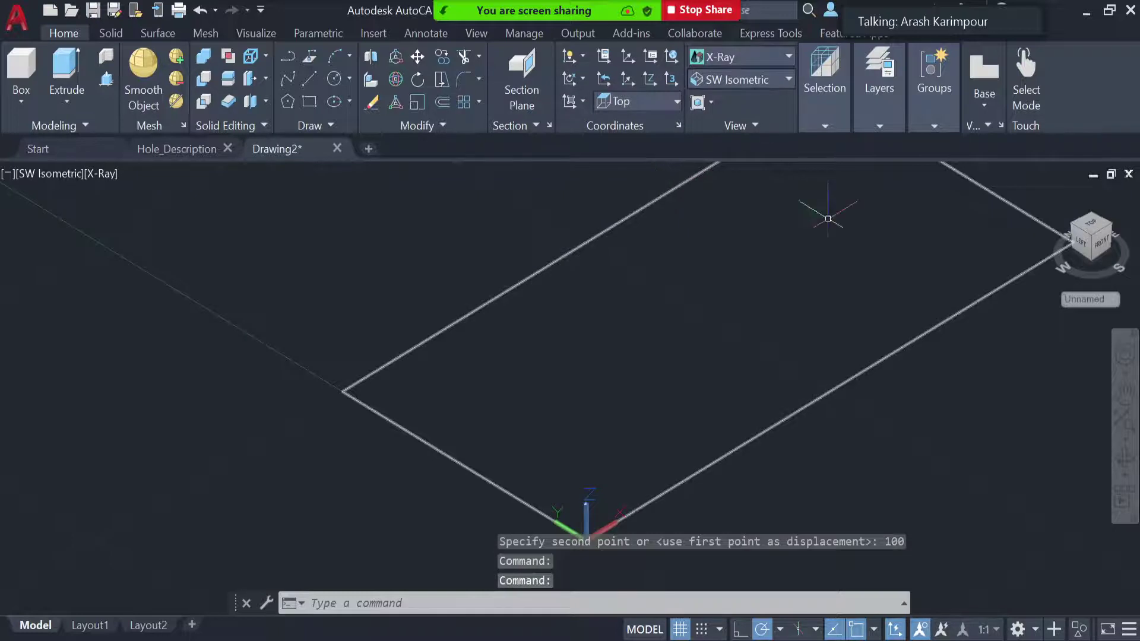
- Loft a solid through the bottom, middle and top rectangles in that order, using cross sections only
{"action": "scroll", "coordinate": [816, 266], "scroll_direction": "down", "scroll_amount": 5}
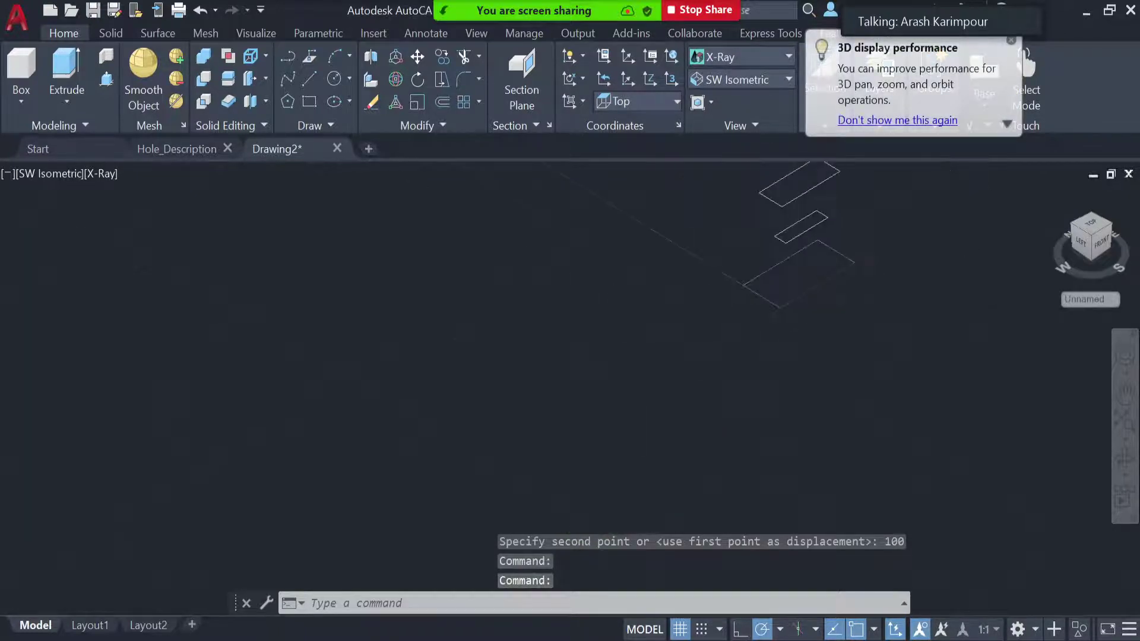
{"action": "scroll", "coordinate": [878, 252], "scroll_direction": "up", "scroll_amount": 3}
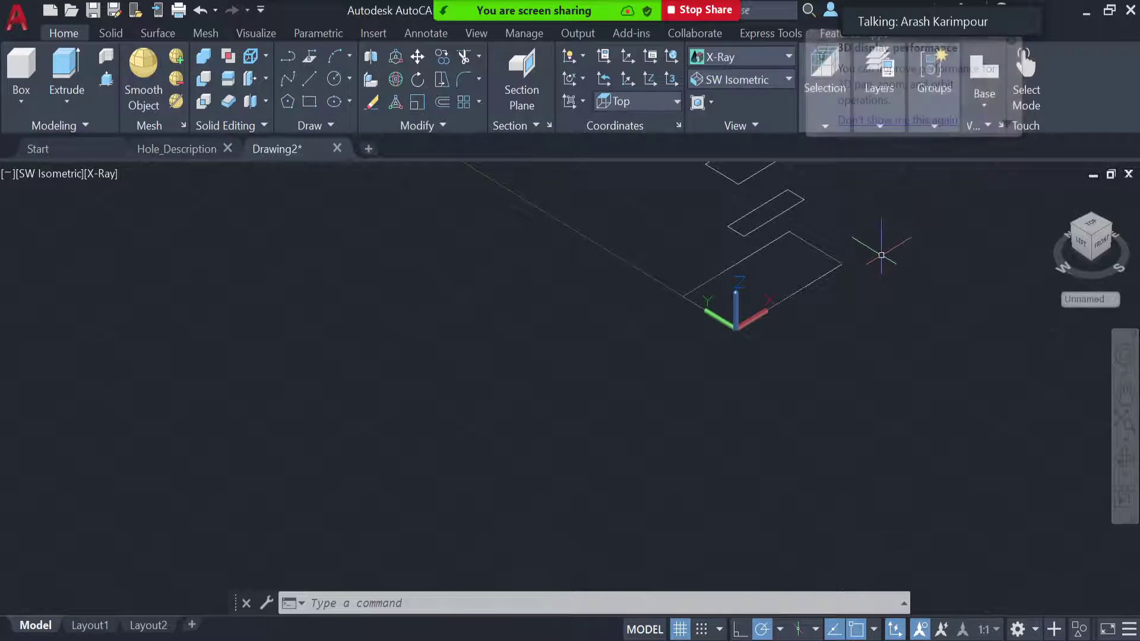
{"action": "mouse_move", "coordinate": [878, 252]}
{"action": "middle_mouse_down"}
{"action": "mouse_move", "coordinate": [714, 427]}
{"action": "mouse_move", "coordinate": [683, 433]}
{"action": "middle_mouse_up"}
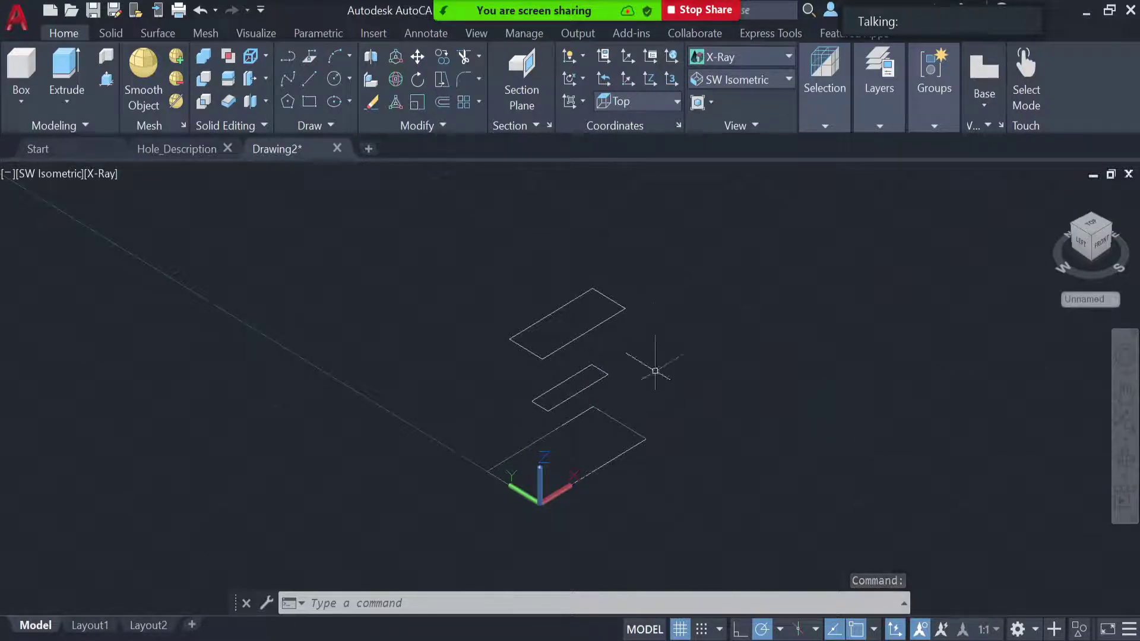
{"action": "left_click", "coordinate": [1124, 457]}
{"action": "left_click_drag", "start_coordinate": [764, 447], "coordinate": [733, 443]}
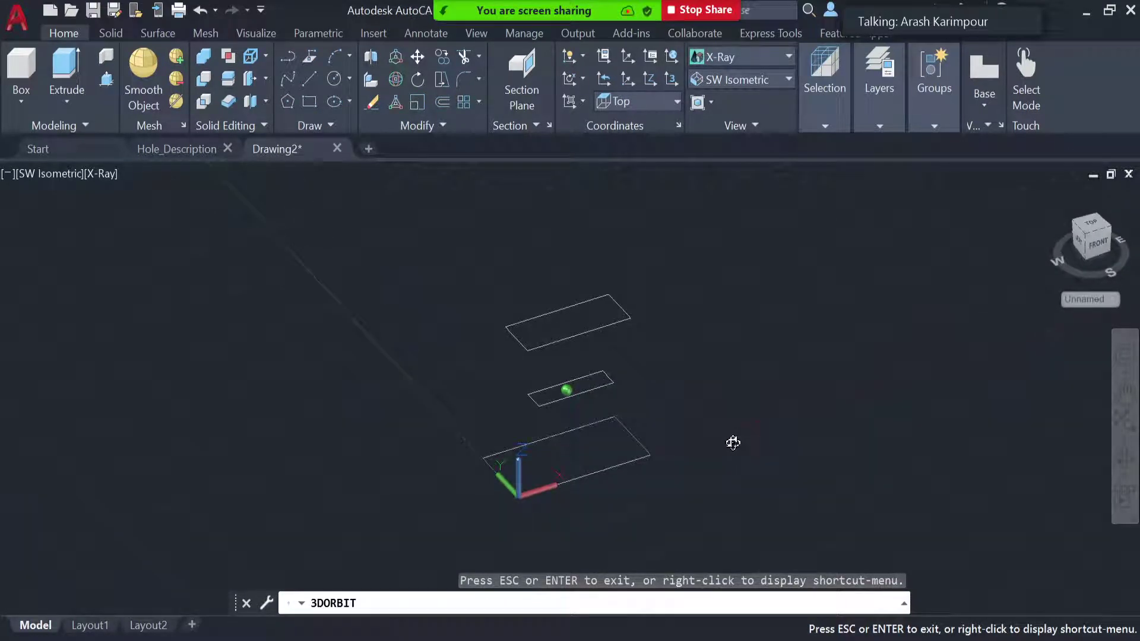
{"action": "key", "text": "Escape"}
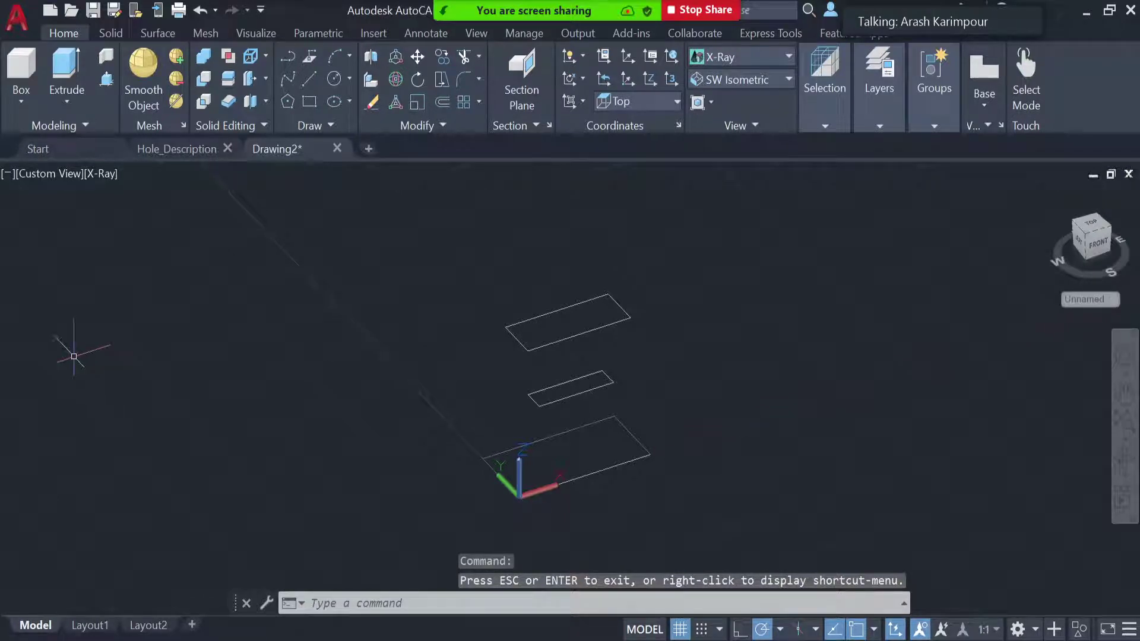
{"action": "left_click", "coordinate": [66, 101]}
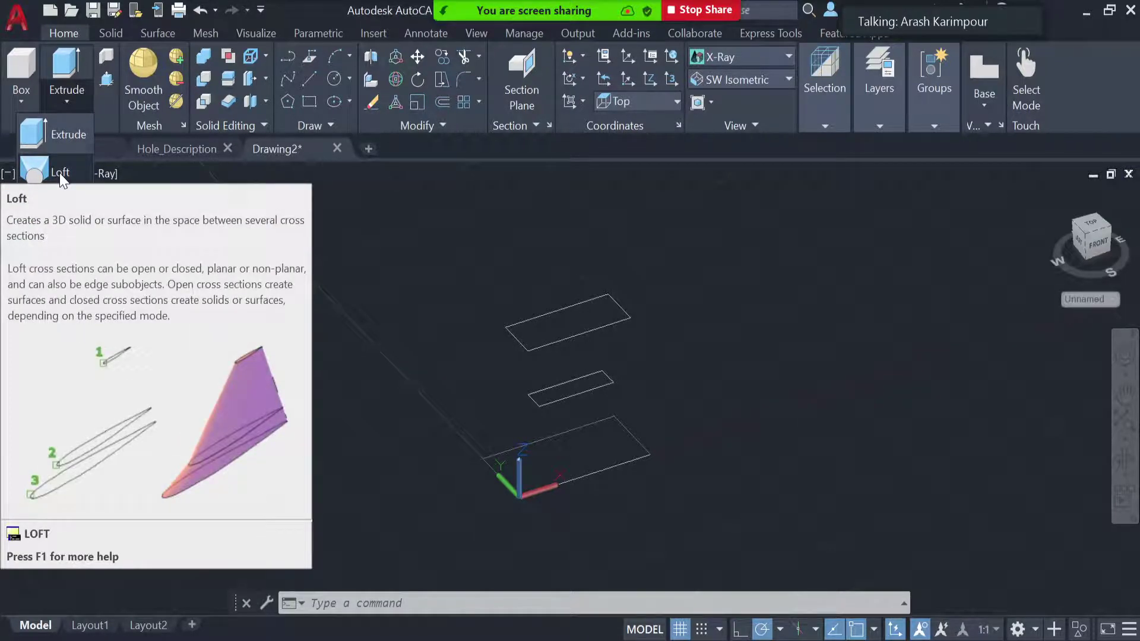
{"action": "left_click", "coordinate": [59, 173]}
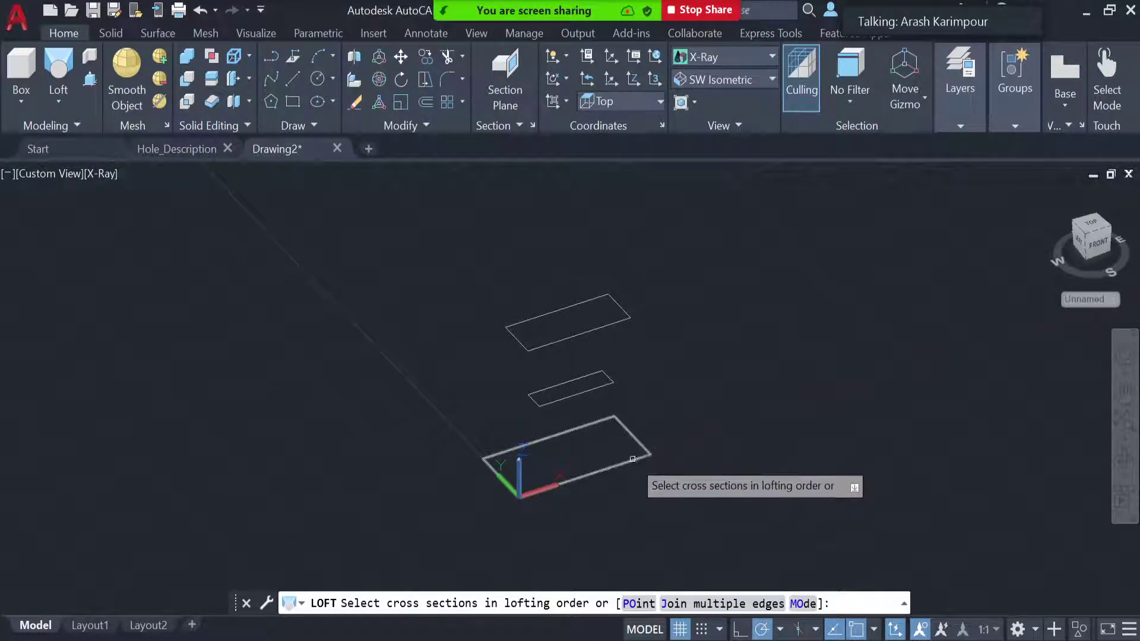
{"action": "left_click", "coordinate": [632, 459]}
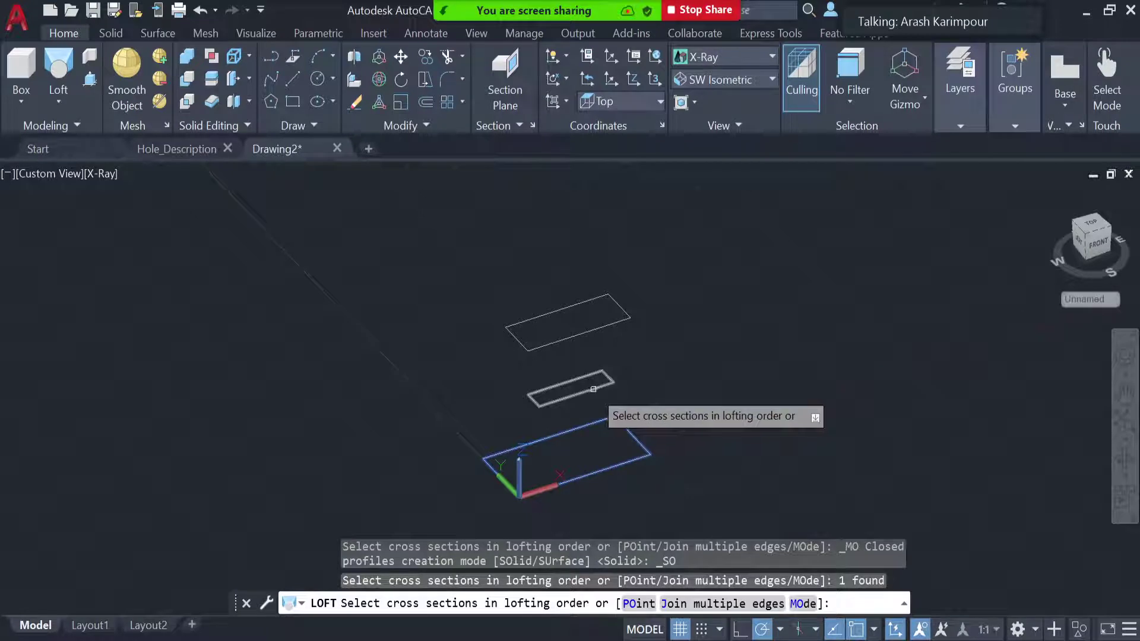
{"action": "left_click", "coordinate": [594, 389]}
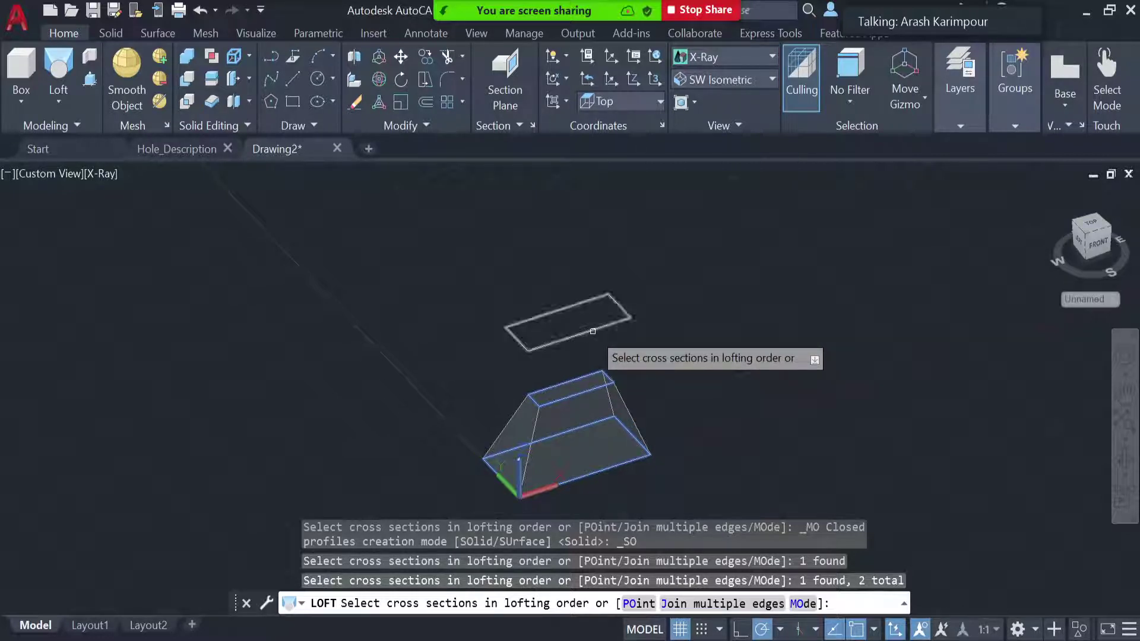
{"action": "left_click", "coordinate": [593, 330]}
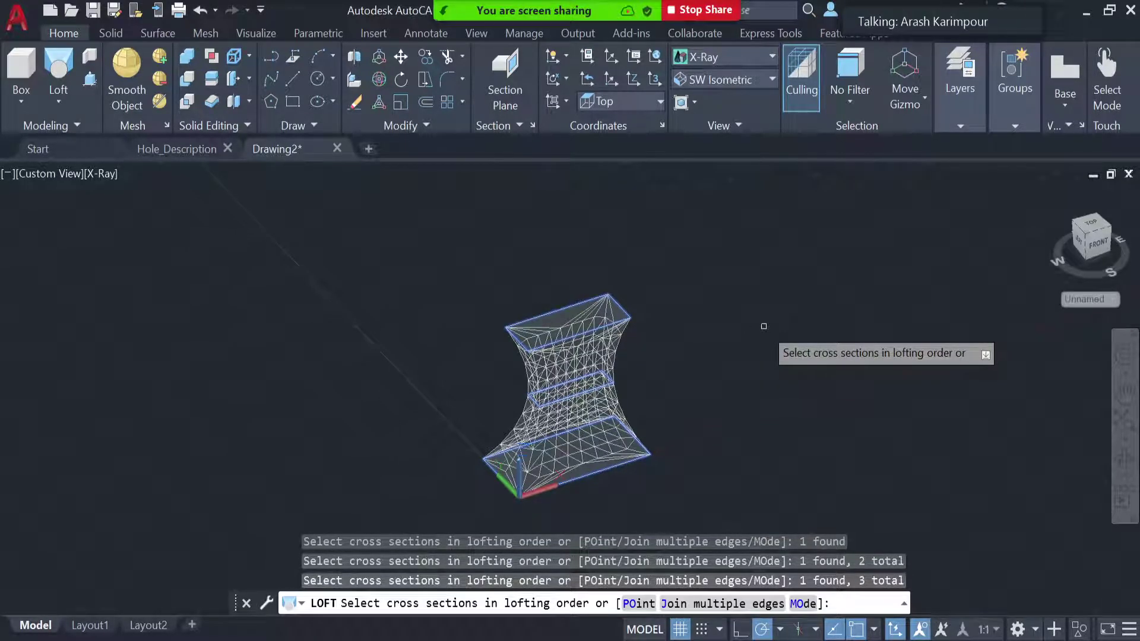
{"action": "key", "text": "Return"}
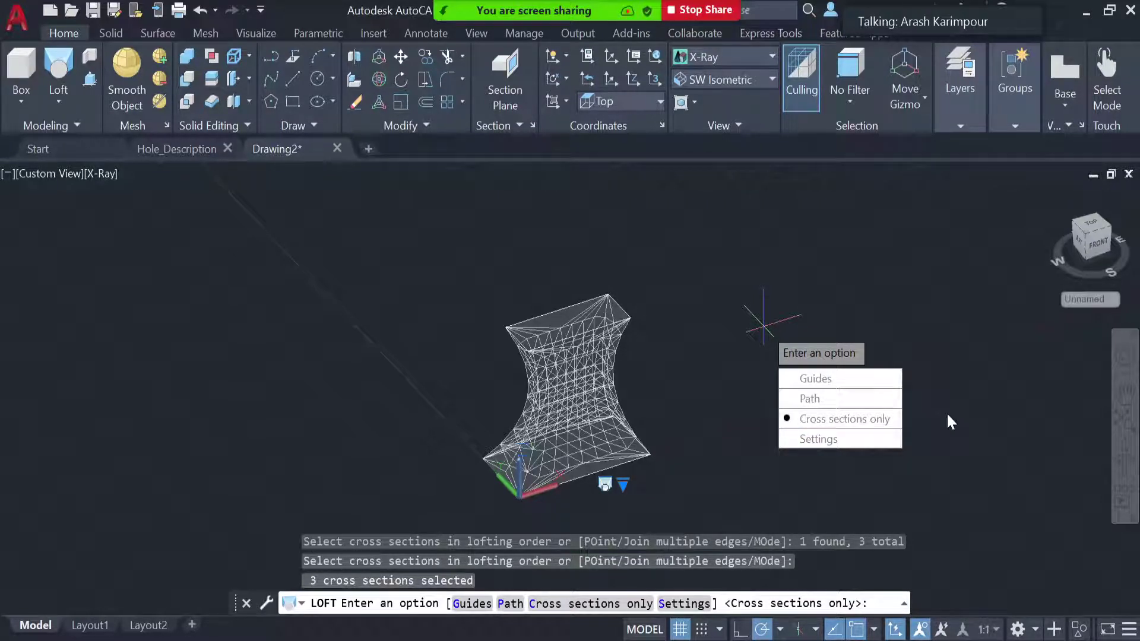
{"action": "key", "text": "Return"}
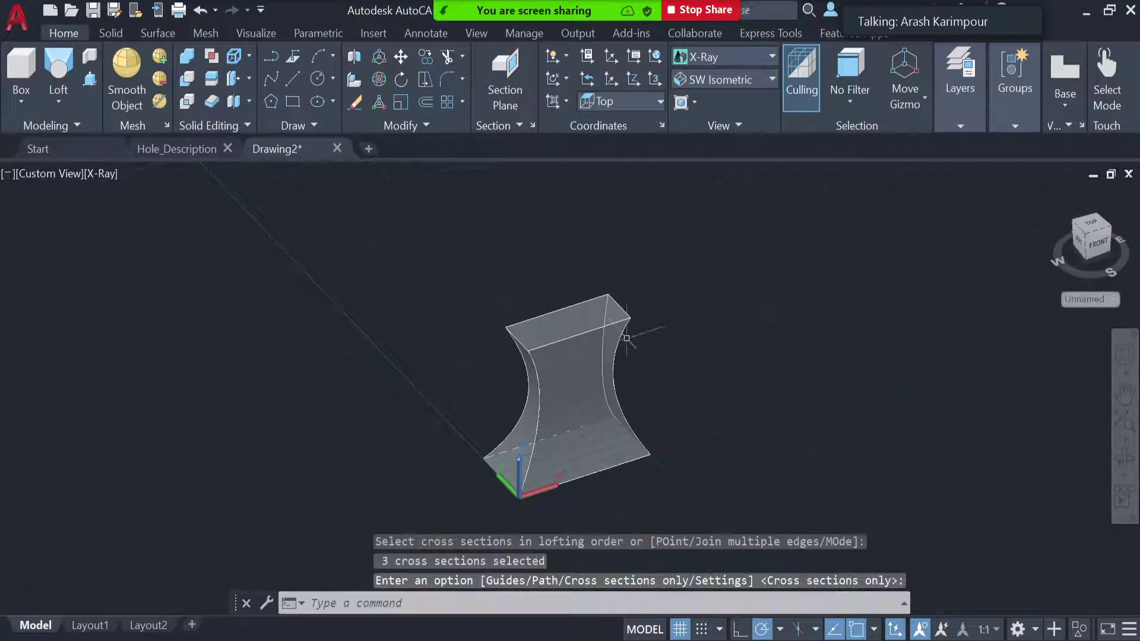
- Loft the rectangles in a different order, adding the middle one last after the bottom and top, using cross sections only
{"action": "left_click", "coordinate": [1126, 461]}
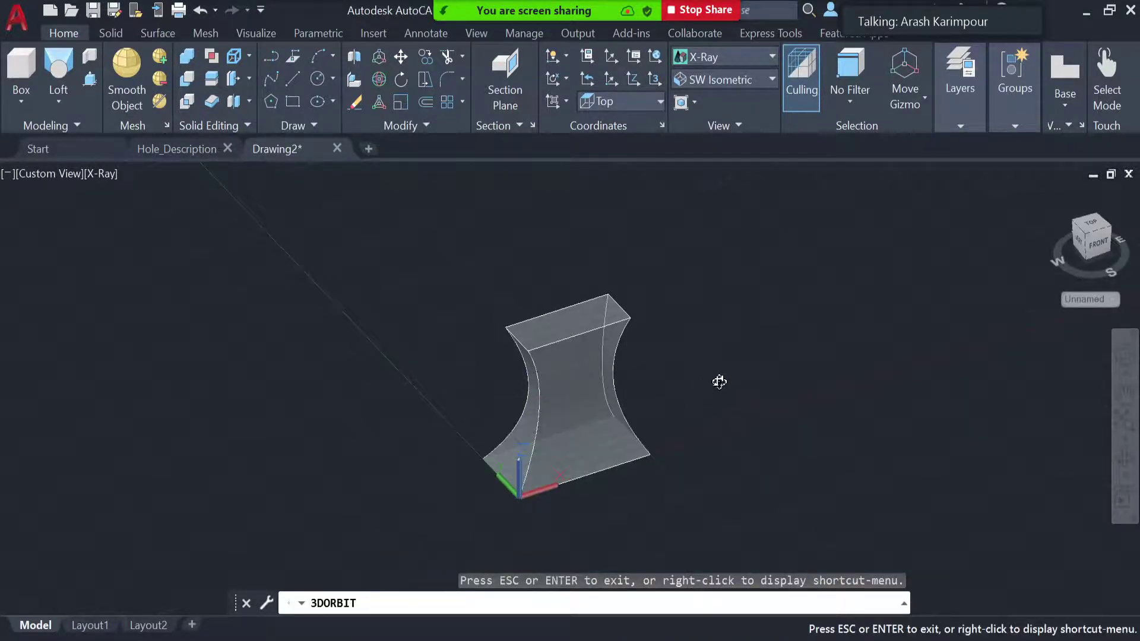
{"action": "mouse_move", "coordinate": [719, 381]}
{"action": "left_mouse_down"}
{"action": "mouse_move", "coordinate": [761, 344]}
{"action": "mouse_move", "coordinate": [761, 357]}
{"action": "mouse_move", "coordinate": [694, 385]}
{"action": "mouse_move", "coordinate": [680, 364]}
{"action": "mouse_move", "coordinate": [702, 349]}
{"action": "mouse_move", "coordinate": [717, 368]}
{"action": "left_mouse_up"}
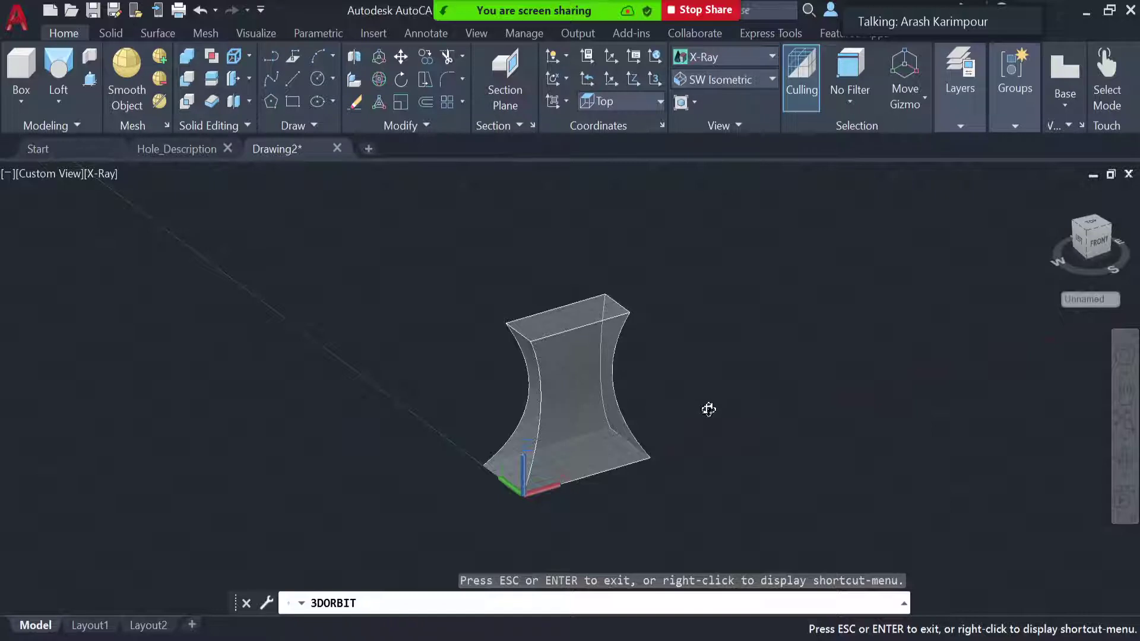
{"action": "key", "text": "Escape"}
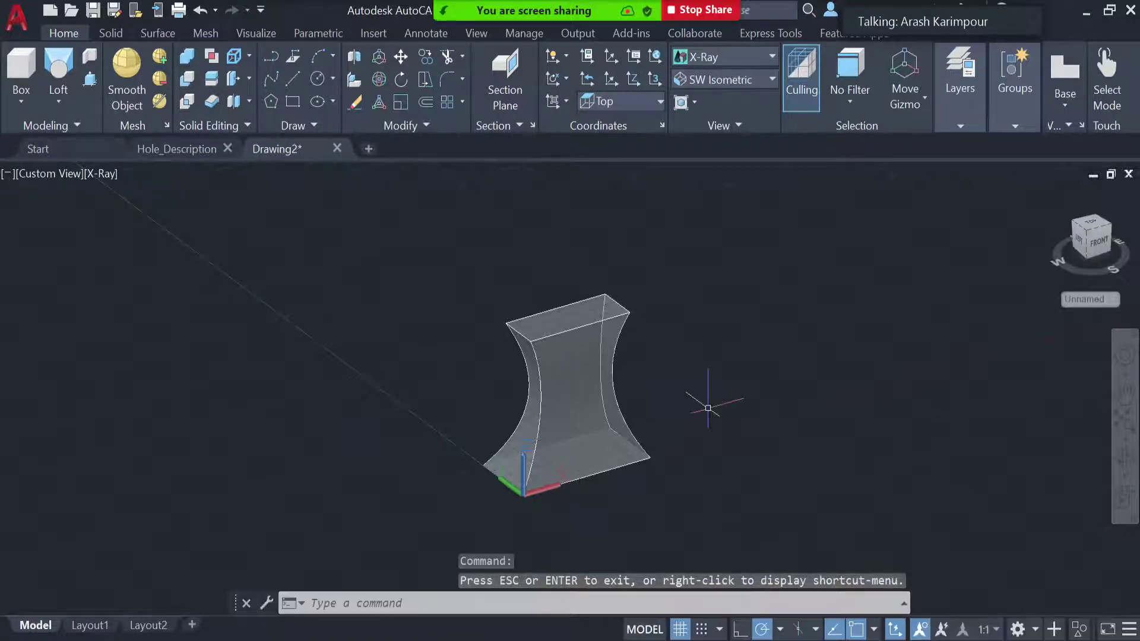
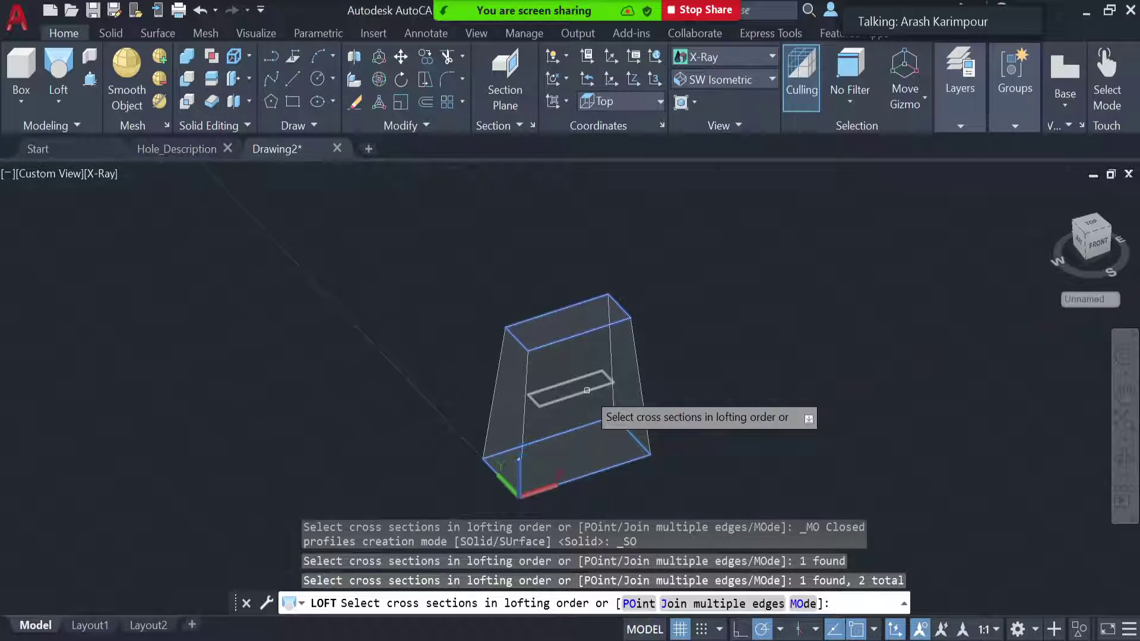
{"action": "left_click", "coordinate": [587, 391]}
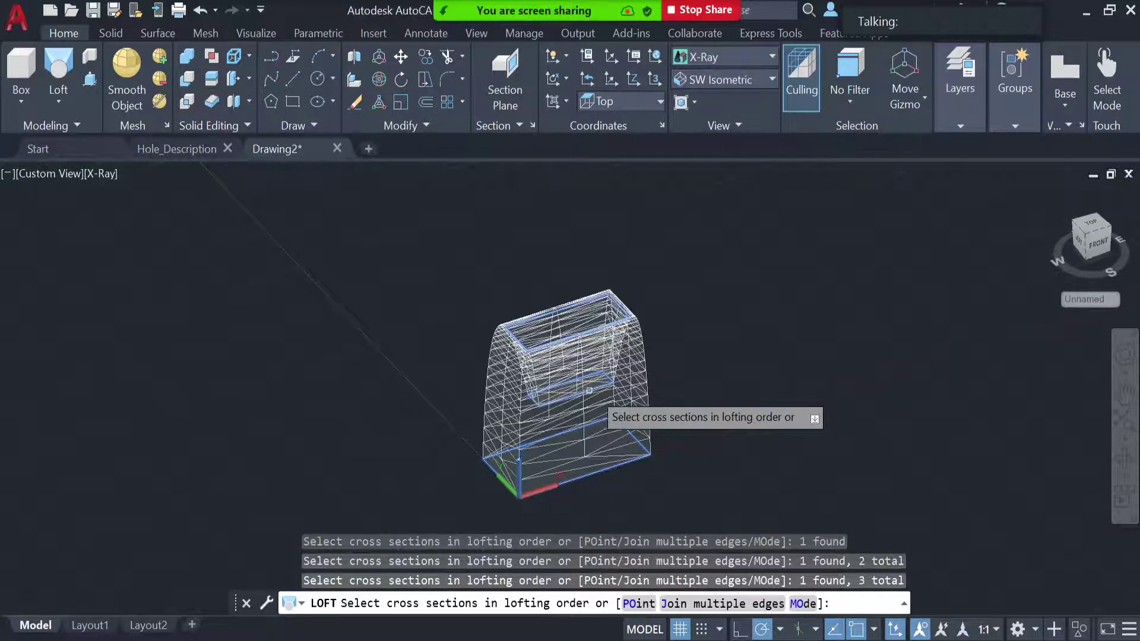
{"action": "key", "text": "Return"}
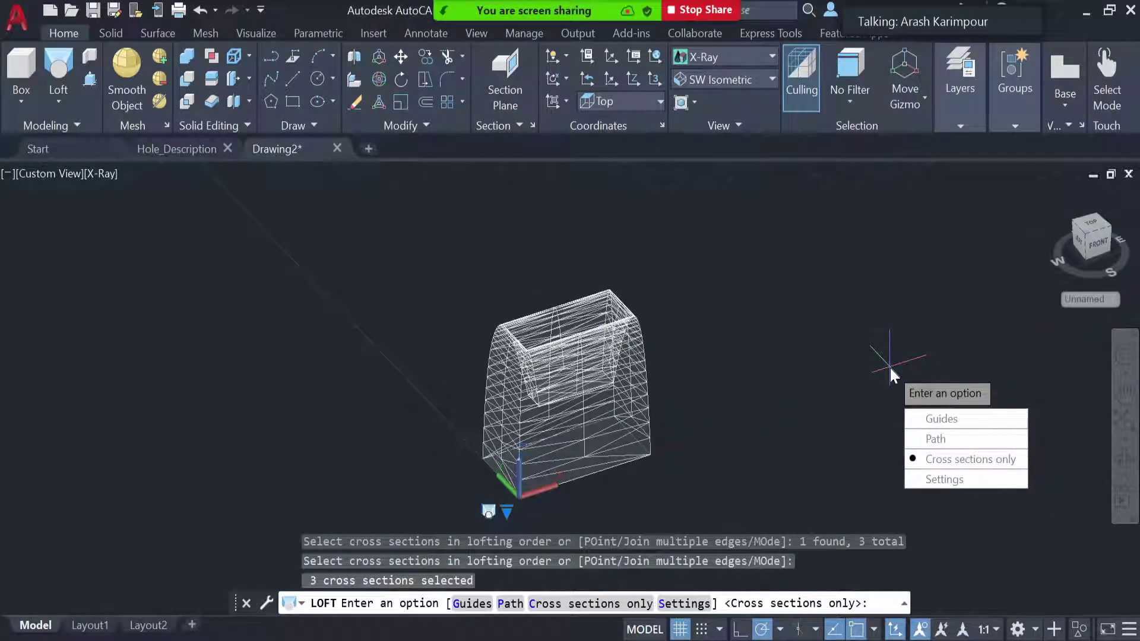
{"action": "key", "text": "Return"}
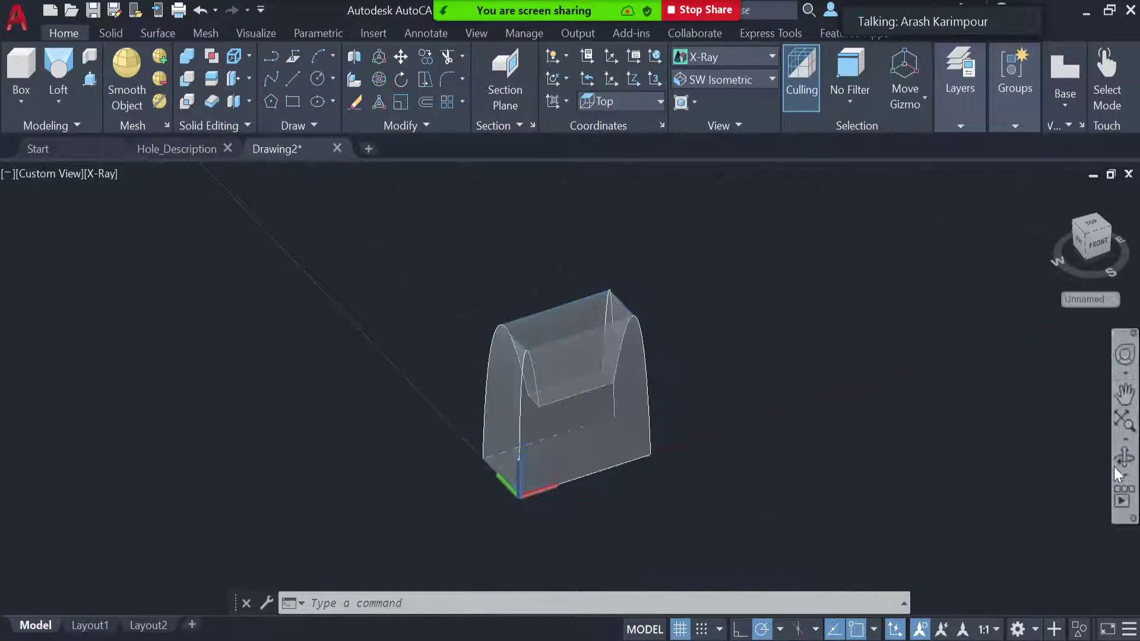
- Delete the lofted solid from the drawing
{"action": "mouse_move", "coordinate": [721, 374]}
{"action": "middle_mouse_down", "text": "shift"}
{"action": "mouse_move", "coordinate": [751, 418]}
{"action": "mouse_move", "coordinate": [725, 450]}
{"action": "mouse_move", "coordinate": [741, 423]}
{"action": "mouse_move", "coordinate": [779, 441]}
{"action": "mouse_move", "coordinate": [685, 430]}
{"action": "mouse_move", "coordinate": [667, 455]}
{"action": "mouse_move", "coordinate": [742, 409]}
{"action": "mouse_move", "coordinate": [734, 443]}
{"action": "mouse_move", "coordinate": [718, 431]}
{"action": "mouse_move", "coordinate": [716, 379]}
{"action": "middle_mouse_up", "text": "shift"}
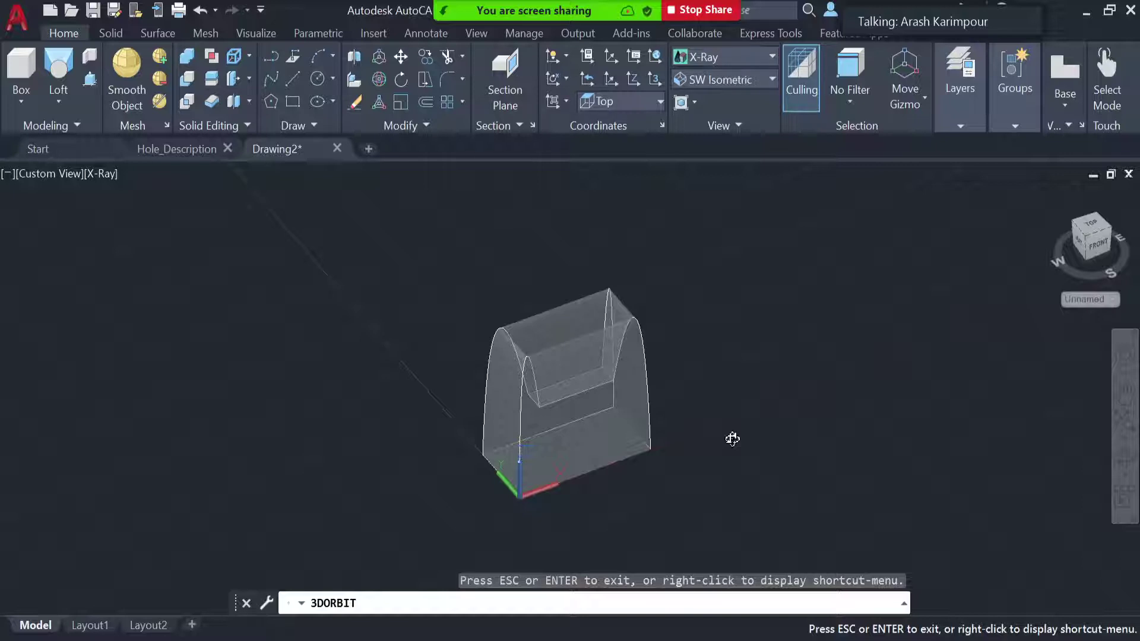
{"action": "key", "text": "Escape"}
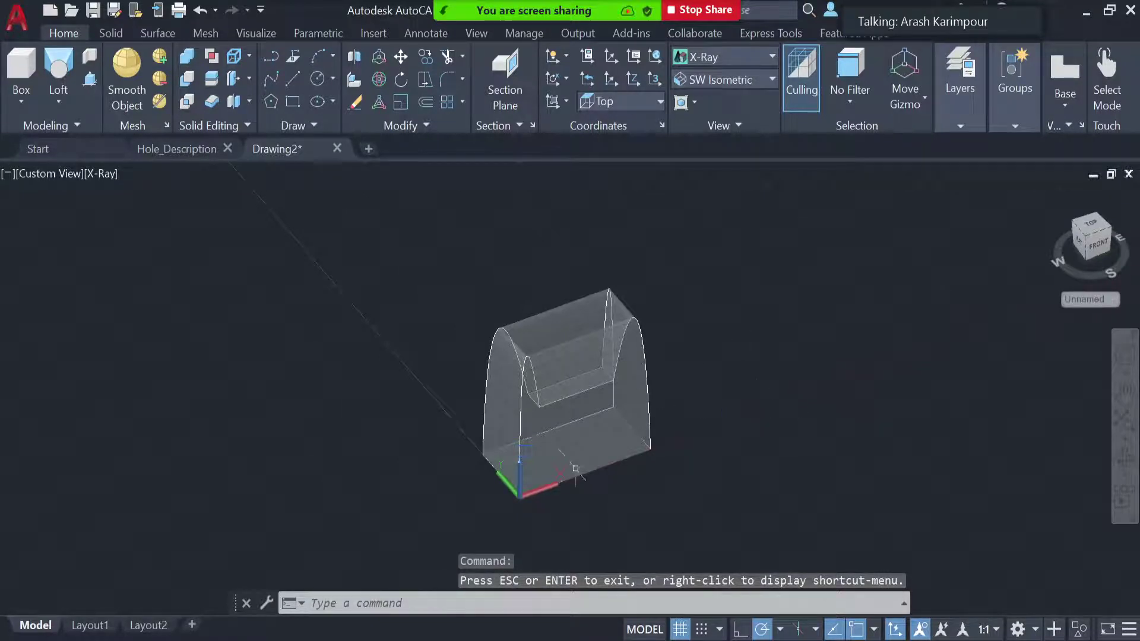
{"action": "left_click", "coordinate": [585, 388]}
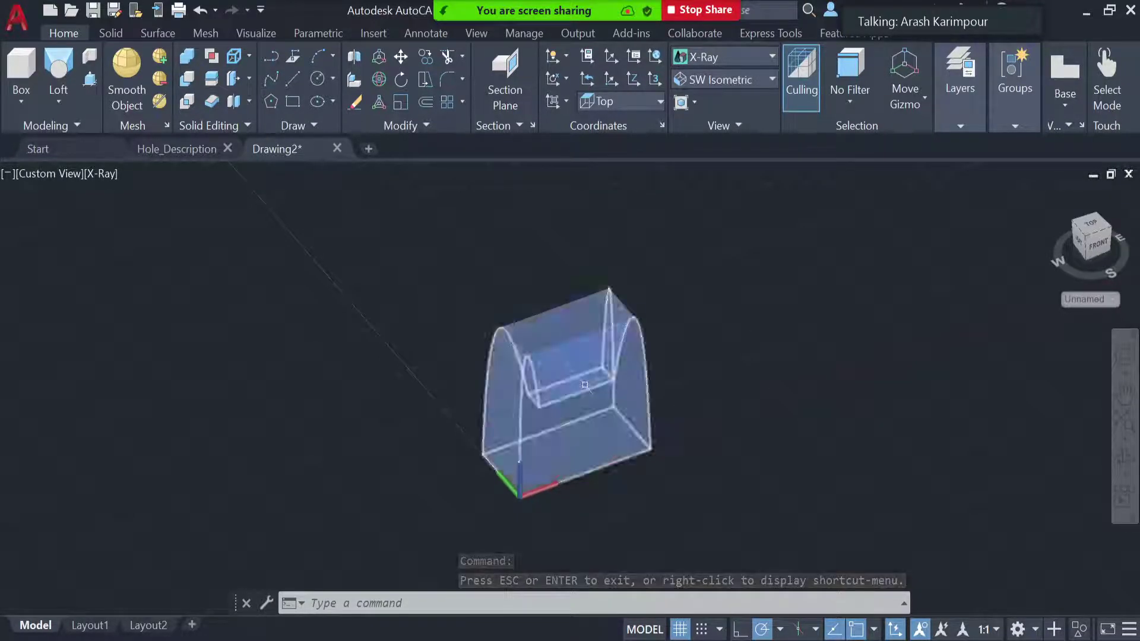
{"action": "key", "text": "Escape"}
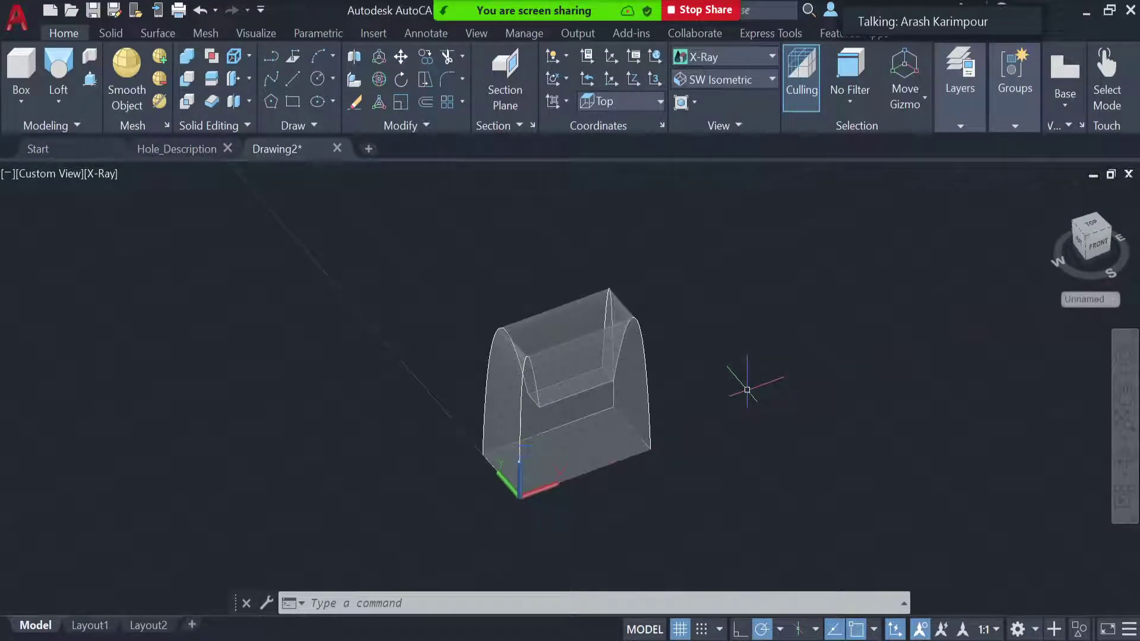
{"action": "key", "text": "ctrl+a"}
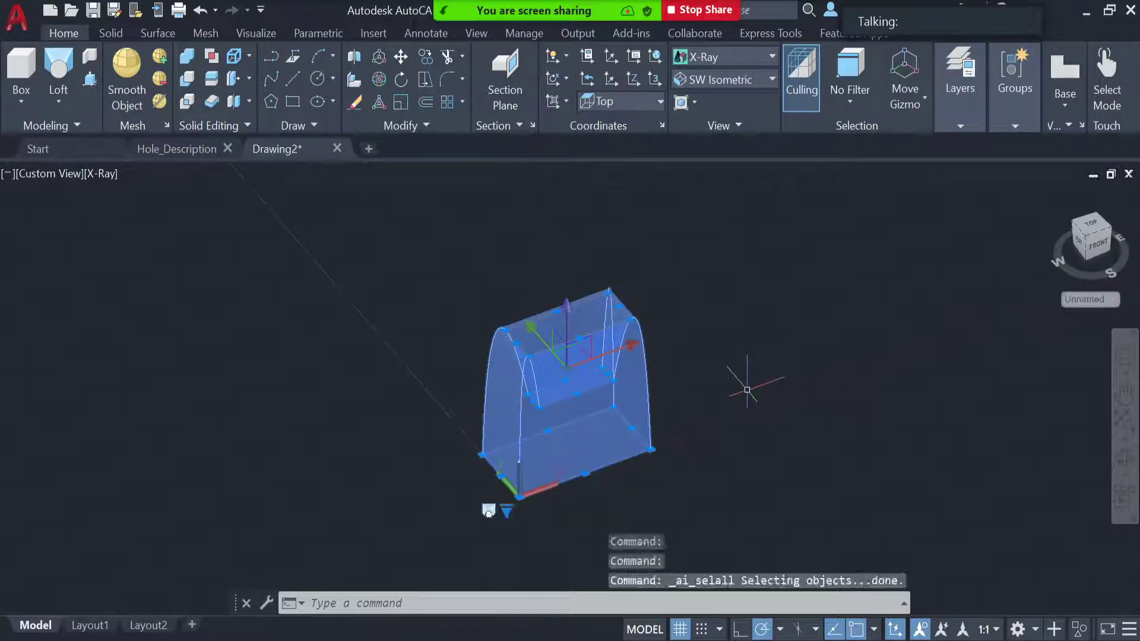
{"action": "key", "text": "Delete"}
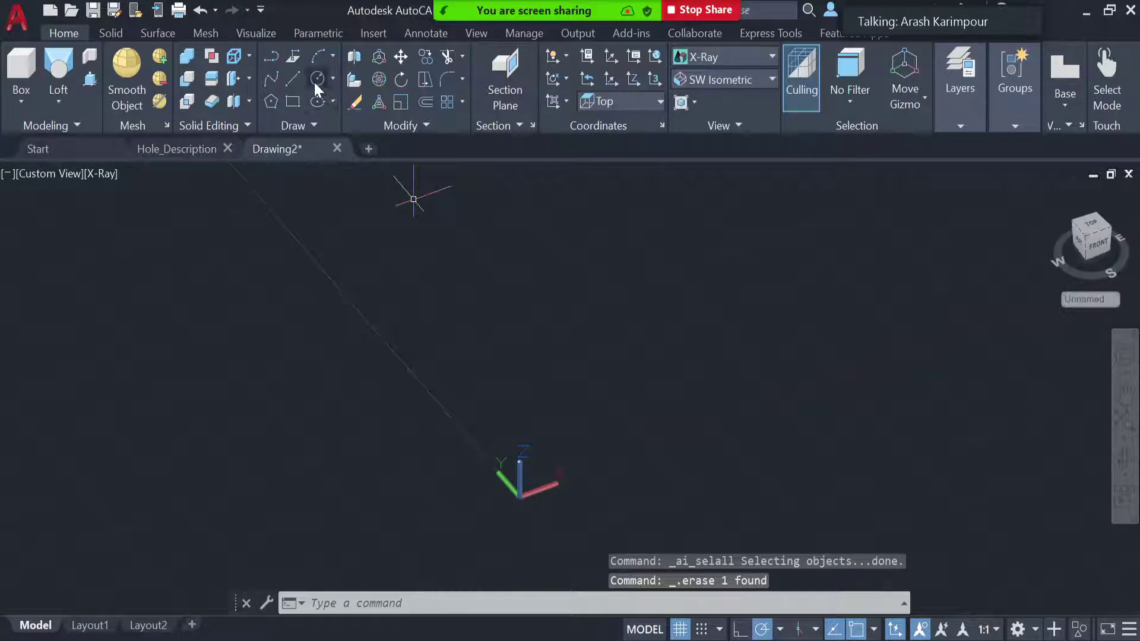
- Draw a circle centred at the origin 0,0 with a radius of 25
{"action": "type", "text": "c"}
{"action": "key", "text": "Return"}
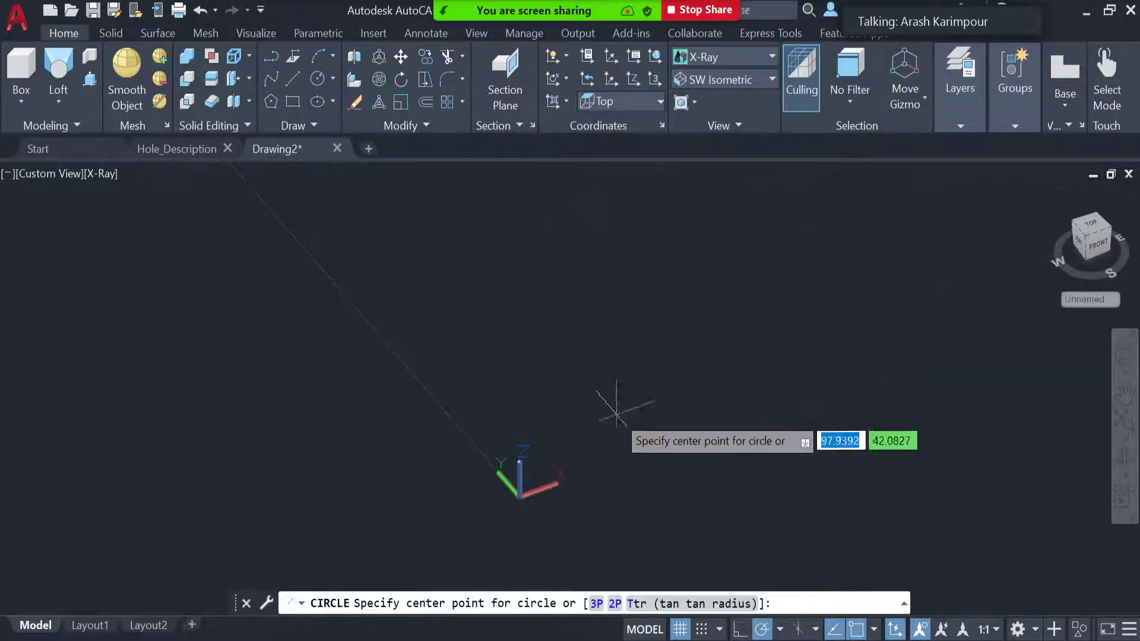
{"action": "type", "text": "0,0"}
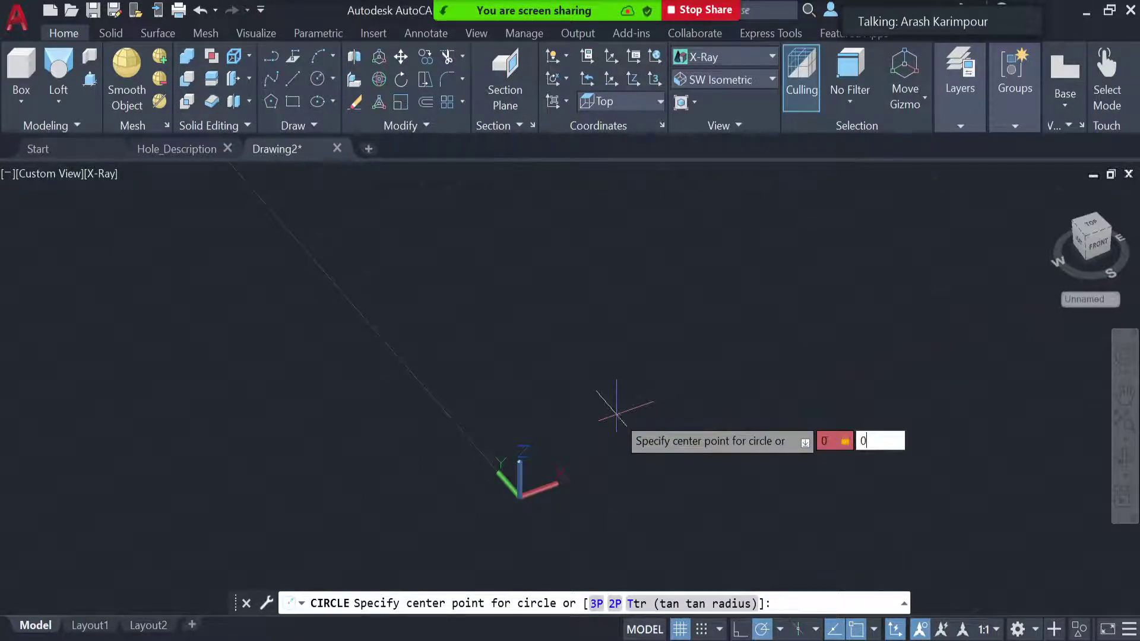
{"action": "key", "text": "Return"}
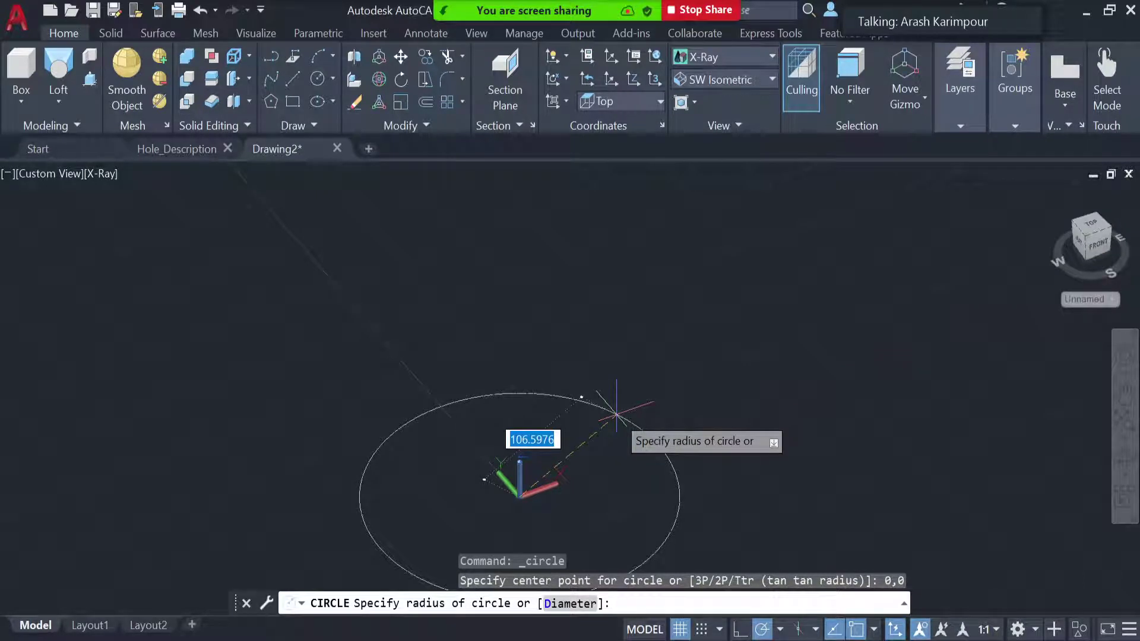
{"action": "type", "text": "50"}
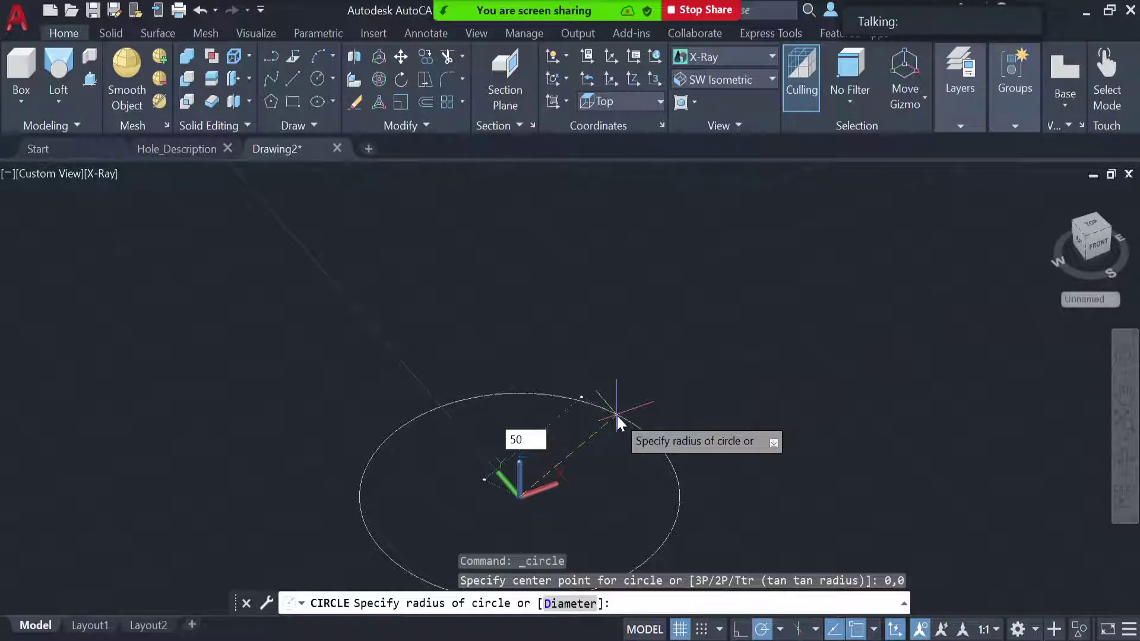
{"action": "key", "text": "BackSpace"}
{"action": "key", "text": "BackSpace"}
{"action": "type", "text": "25"}
{"action": "key", "text": "Return"}
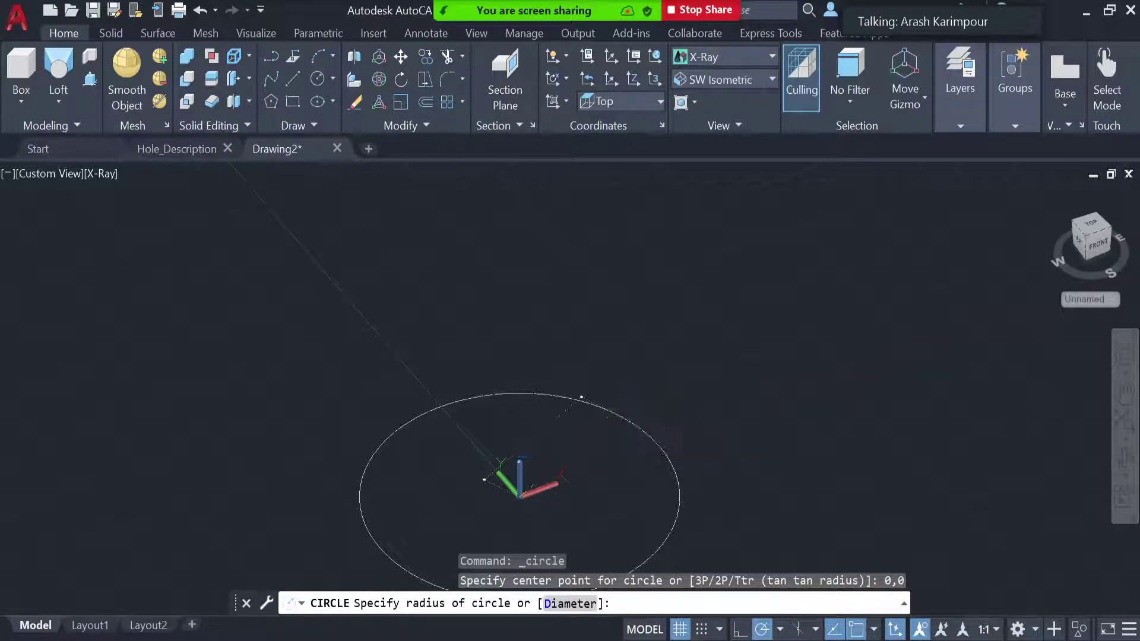
- Switch the coordinate system to the preset Right orientation so the next profile lies in a vertical plane
{"action": "scroll", "coordinate": [590, 485], "scroll_direction": "down", "scroll_amount": 2}
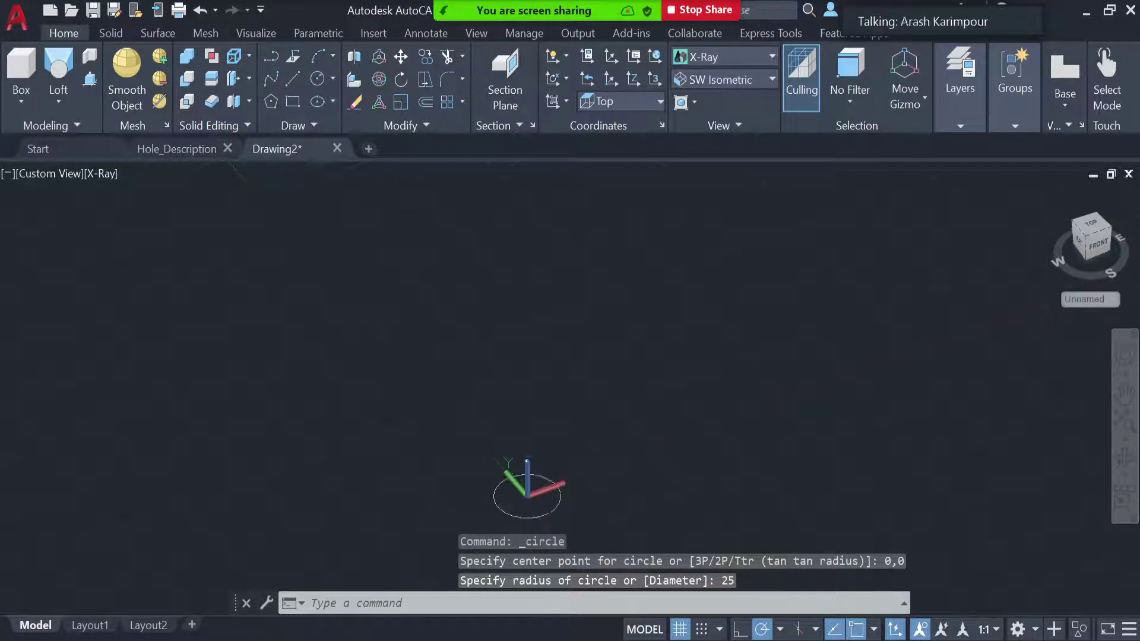
{"action": "middle_click", "coordinate": [400, 540]}
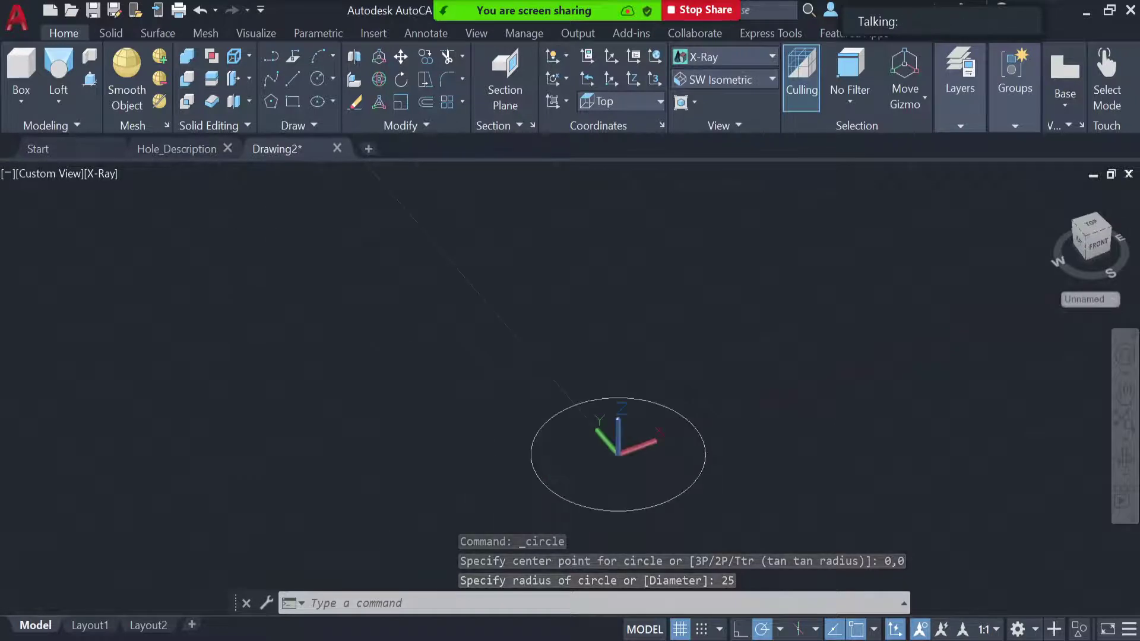
{"action": "scroll", "coordinate": [987, 474], "scroll_direction": "down", "scroll_amount": 2}
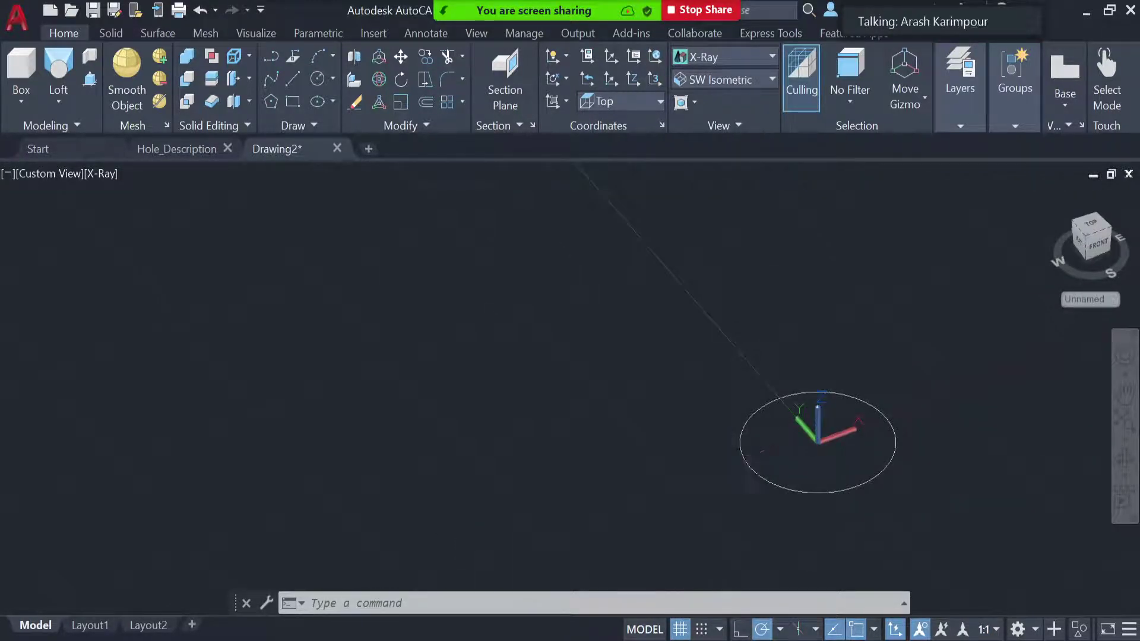
{"action": "middle_click_drag", "start_coordinate": [729, 468], "coordinate": [509, 476]}
{"action": "scroll", "coordinate": [509, 476], "scroll_direction": "up", "scroll_amount": 1}
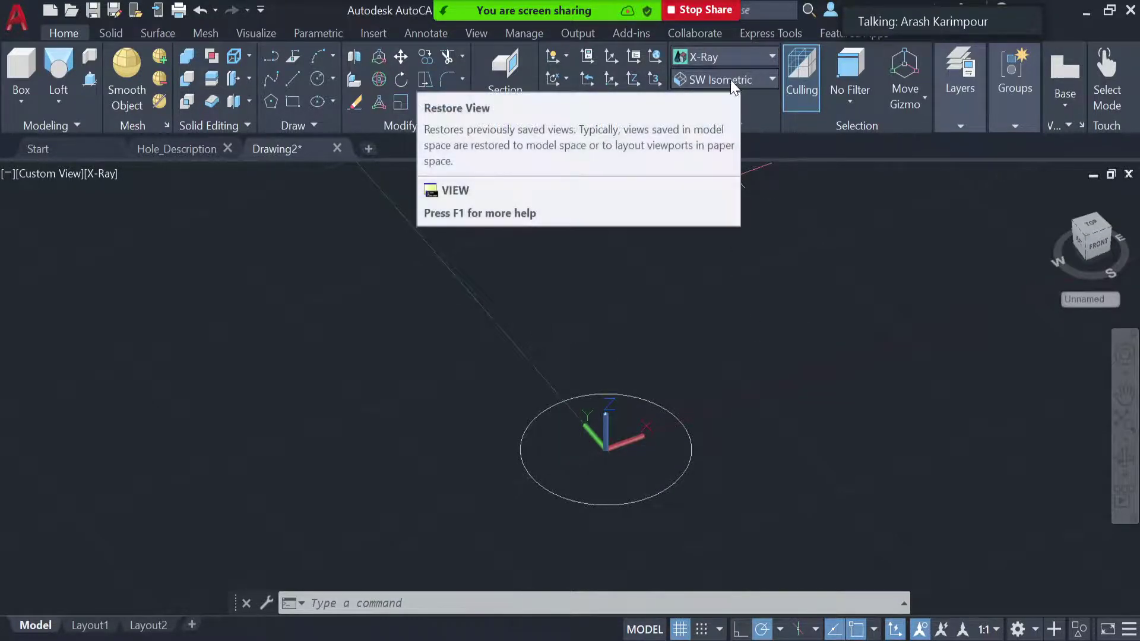
{"action": "left_click", "coordinate": [636, 101]}
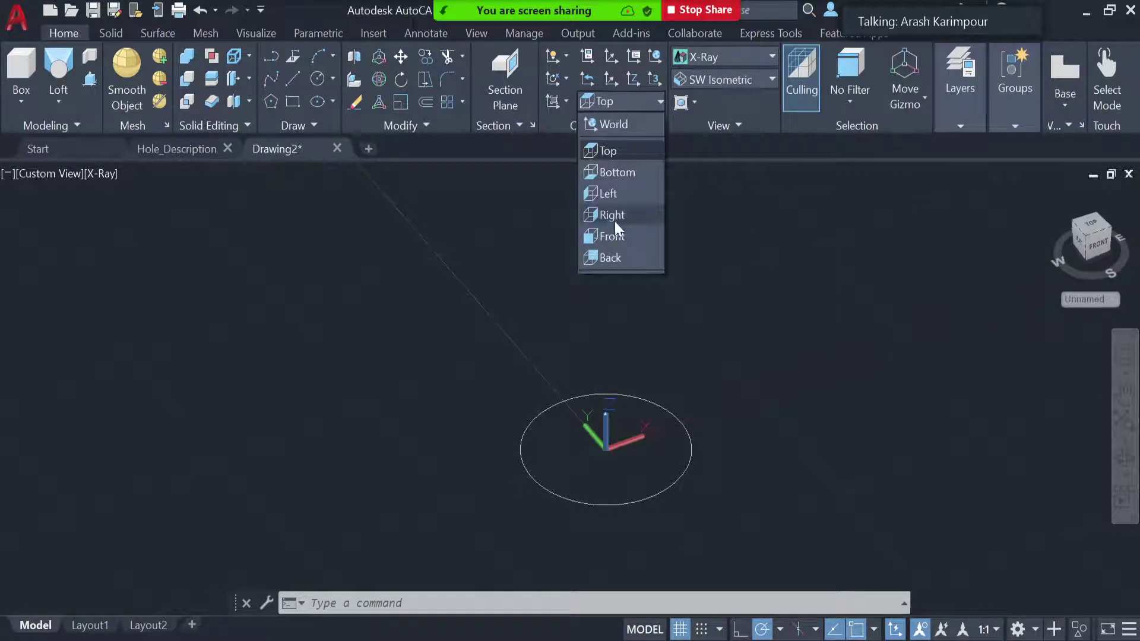
{"action": "left_click", "coordinate": [617, 215]}
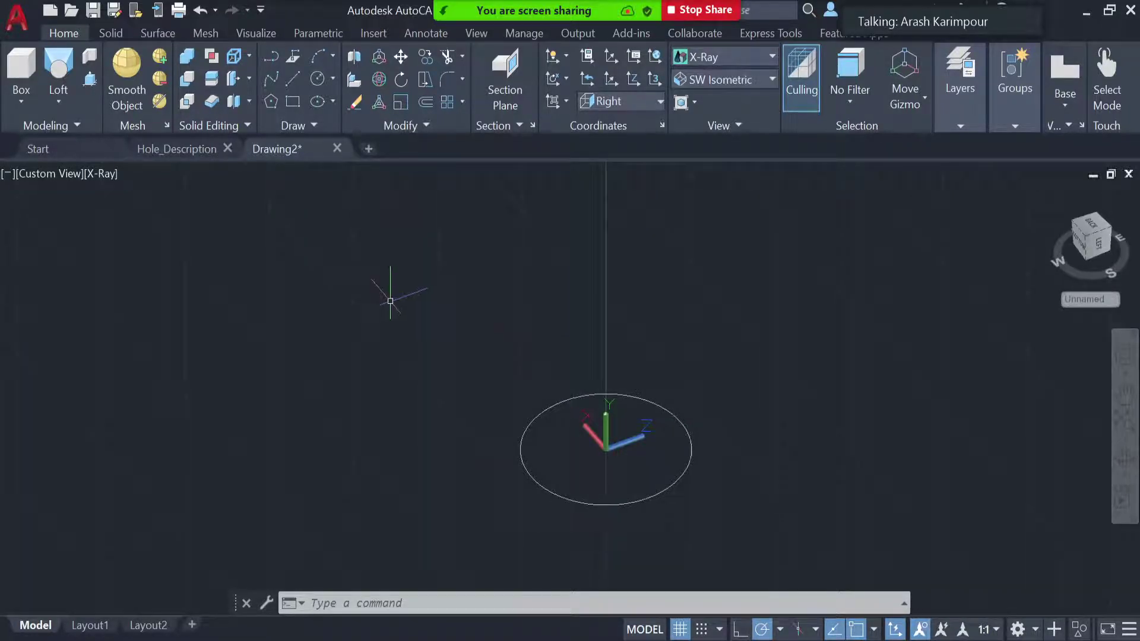
- Draw a vertical circle centred at the origin 0,0 with a radius of 15
{"action": "left_click", "coordinate": [317, 79]}
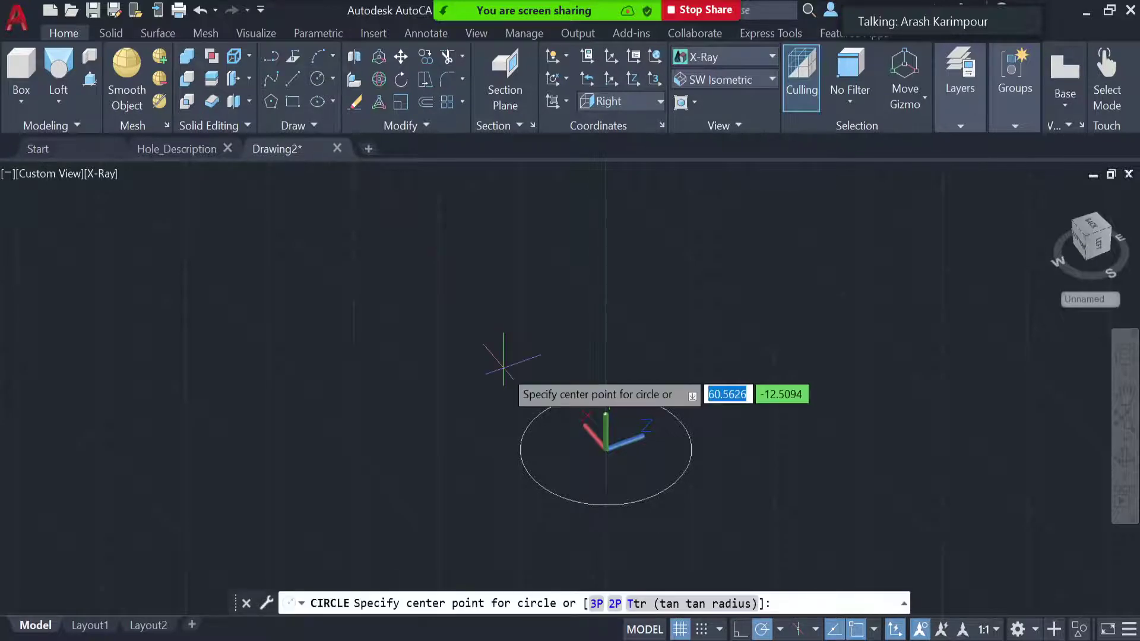
{"action": "type", "text": "0"}
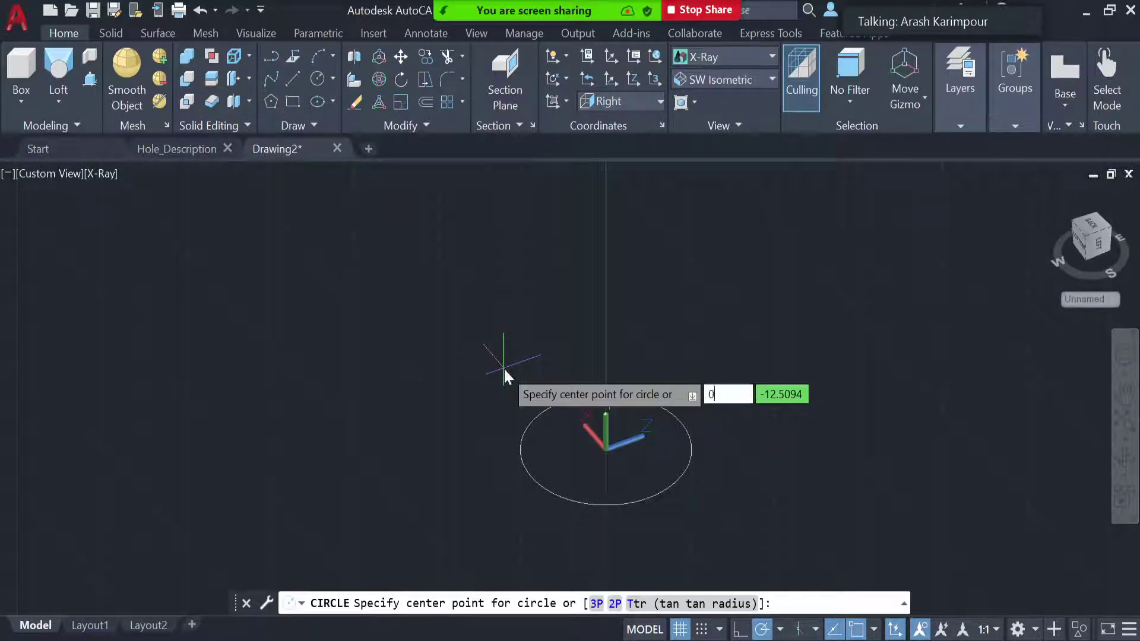
{"action": "key", "text": "Tab"}
{"action": "type", "text": "0"}
{"action": "key", "text": "Return"}
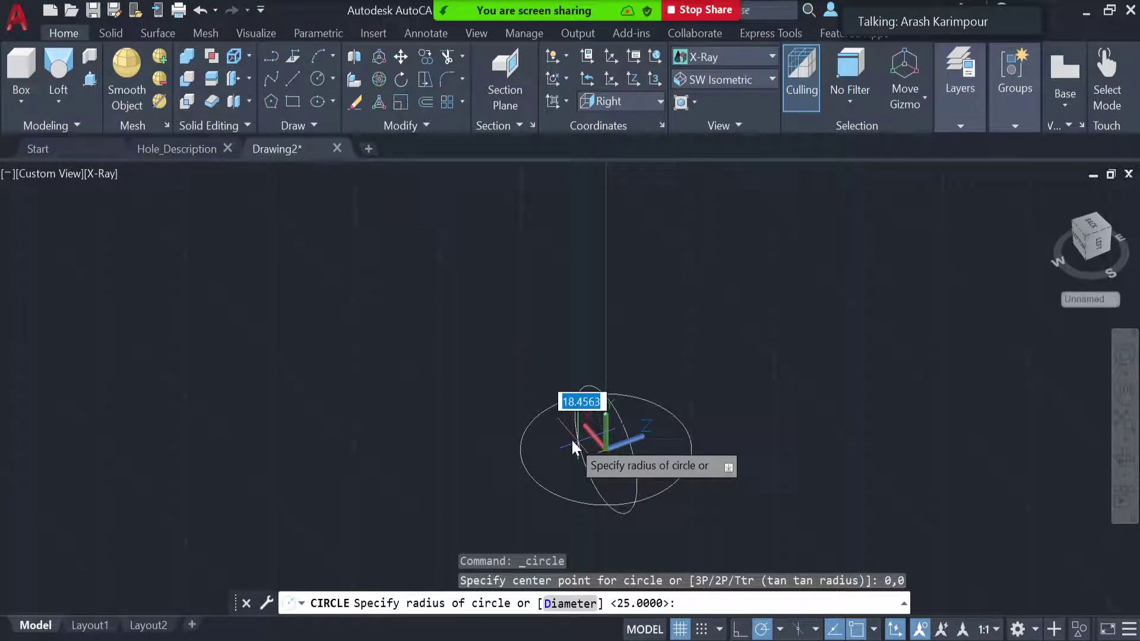
{"action": "type", "text": "15"}
{"action": "key", "text": "Return"}
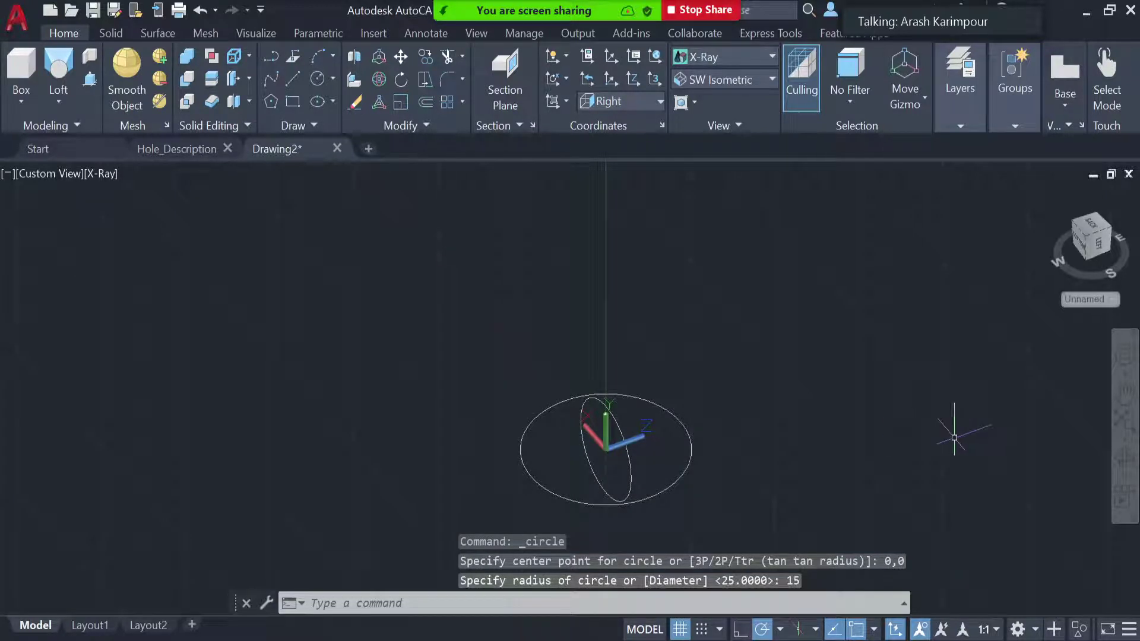
- Orbit the model to see both circles from another side and restore the World coordinate system
{"action": "left_click", "coordinate": [1124, 457]}
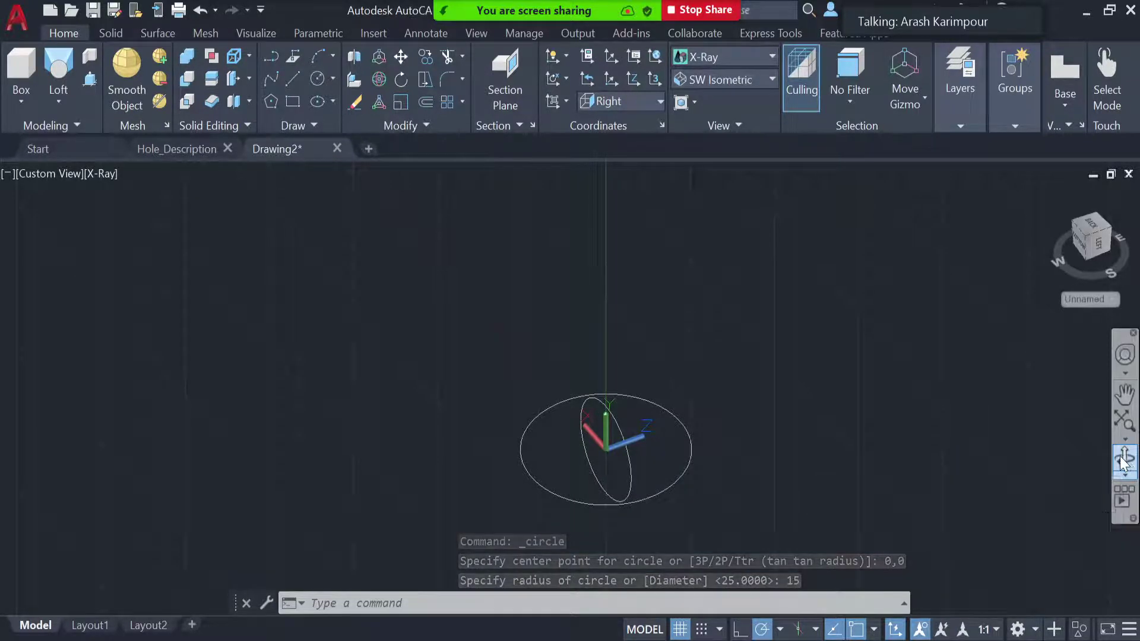
{"action": "left_click_drag", "start_coordinate": [797, 456], "coordinate": [681, 422]}
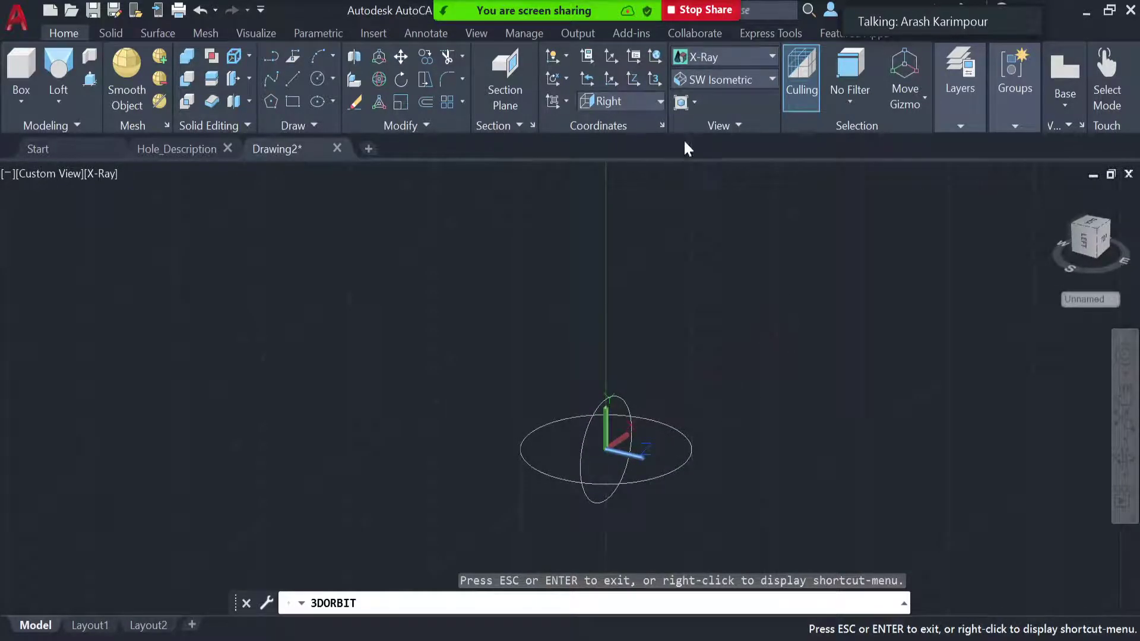
{"action": "left_click", "coordinate": [655, 55]}
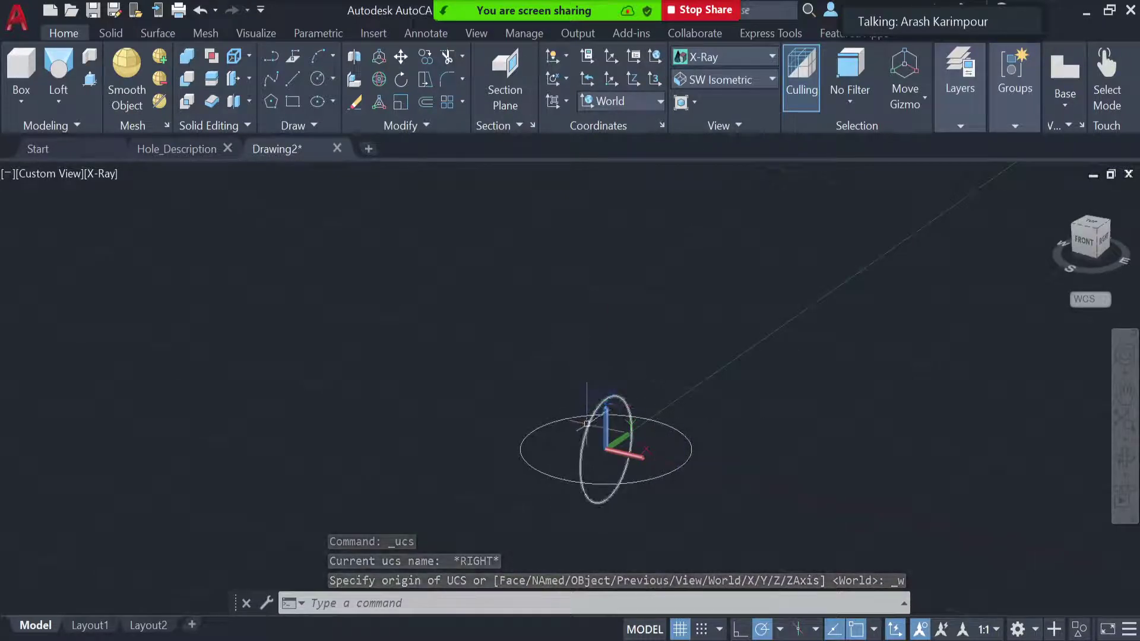
- Move the small vertical circle from its centre 100 units straight up along the Z axis
{"action": "mouse_move", "coordinate": [587, 424]}
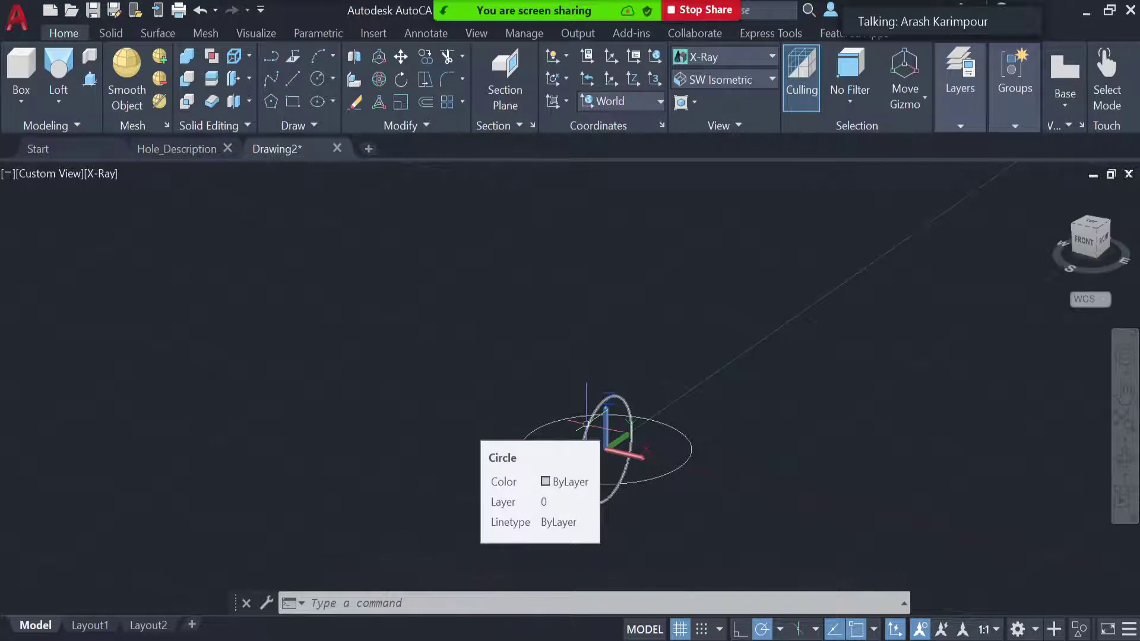
{"action": "scroll", "coordinate": [703, 331], "scroll_direction": "up", "scroll_amount": 2}
{"action": "scroll", "coordinate": [703, 350], "scroll_direction": "down", "scroll_amount": 4}
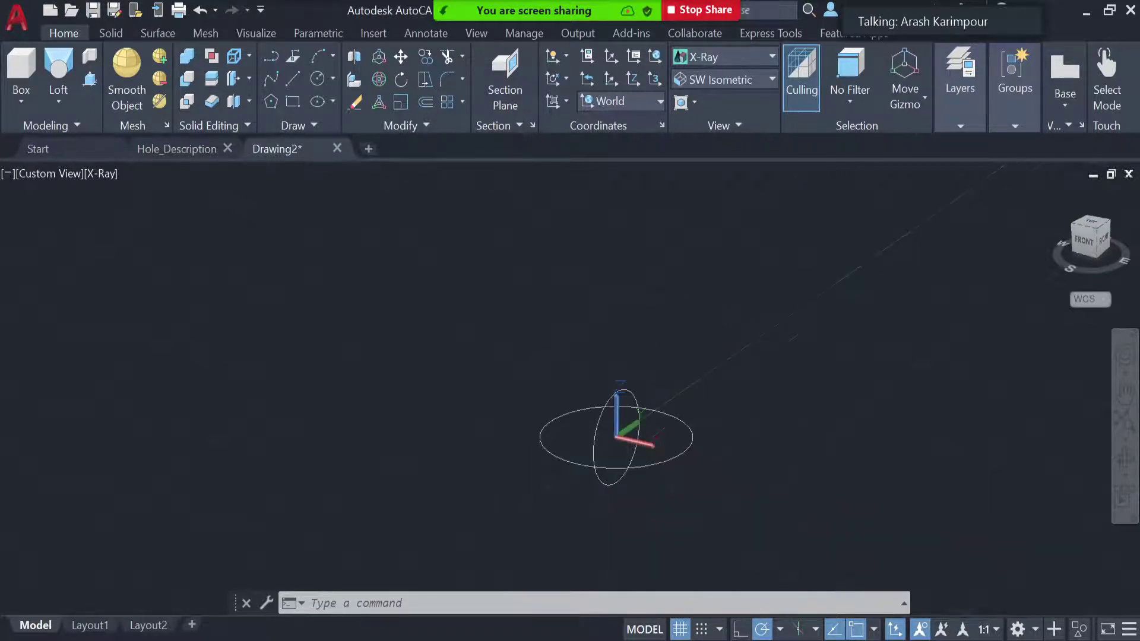
{"action": "type", "text": "p"}
{"action": "key", "text": "Return"}
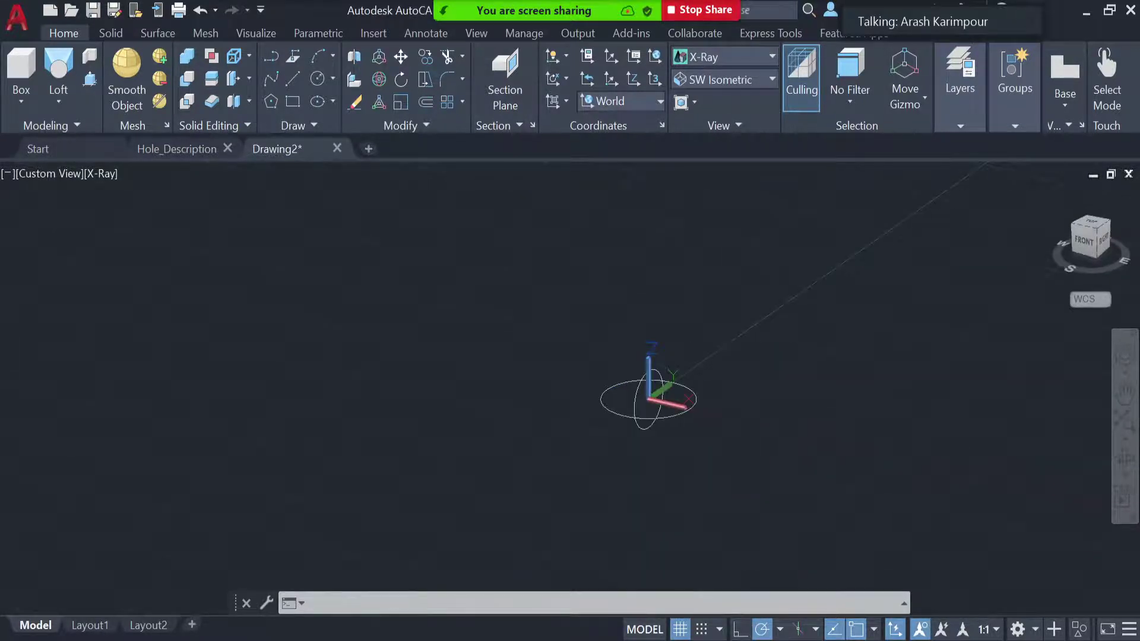
{"action": "left_click_drag", "start_coordinate": [727, 459], "coordinate": [645, 526]}
{"action": "key", "text": "Escape"}
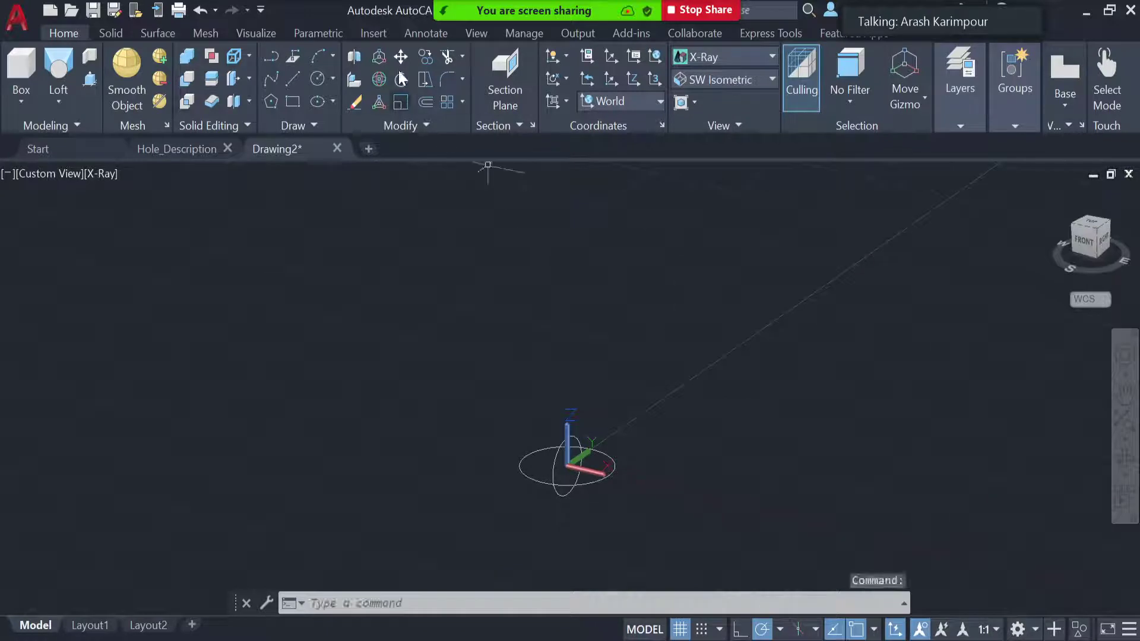
{"action": "left_click", "coordinate": [405, 57]}
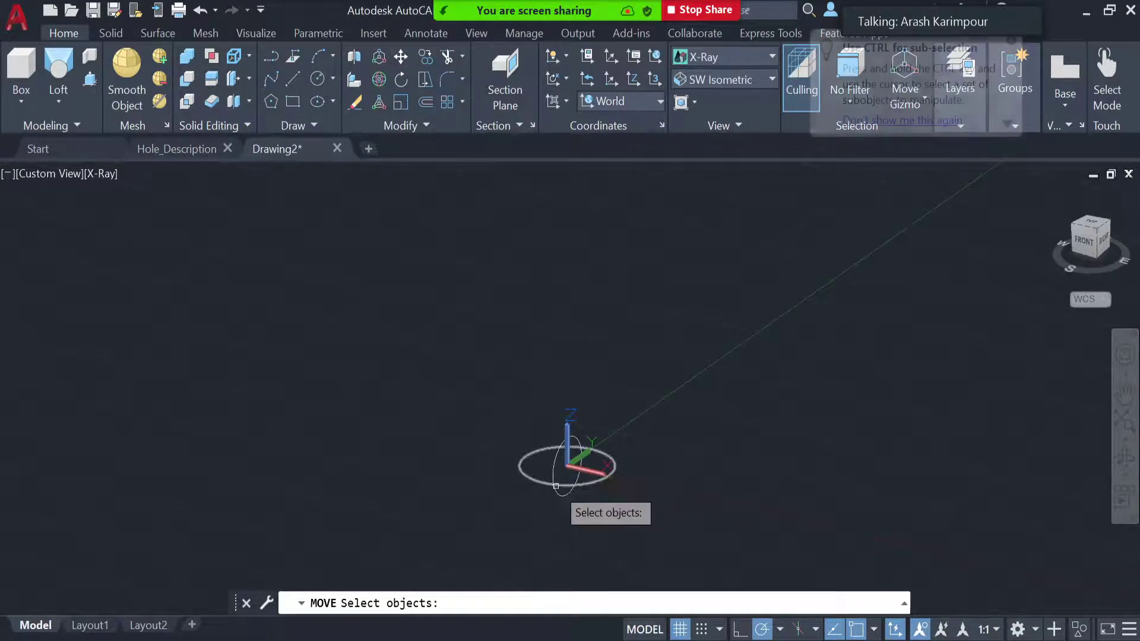
{"action": "left_click", "coordinate": [554, 472]}
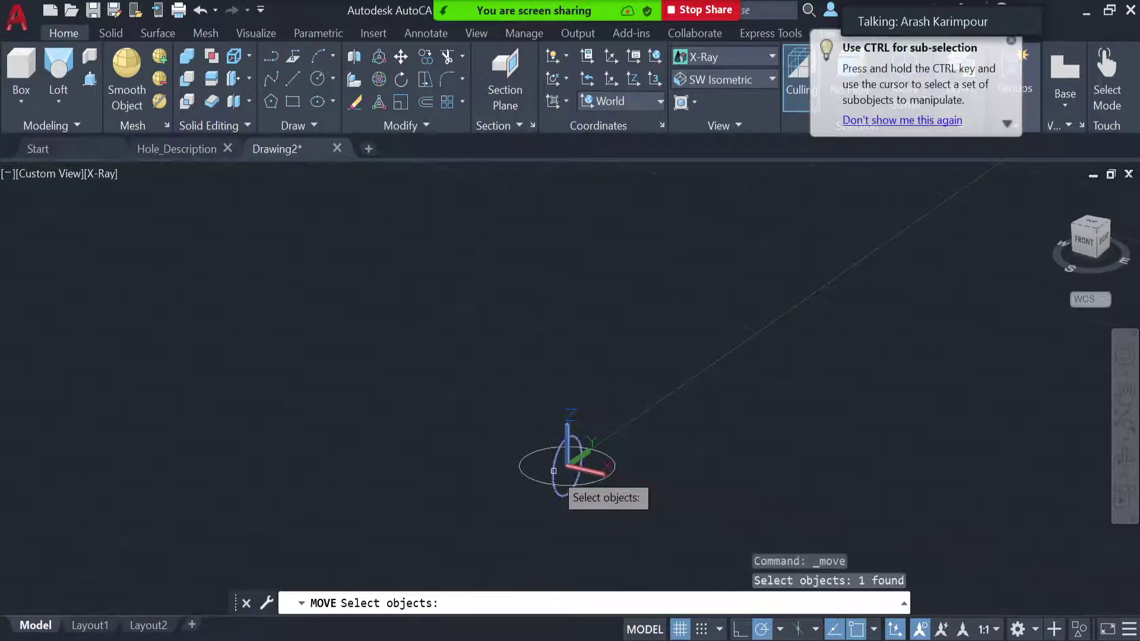
{"action": "key", "text": "Return"}
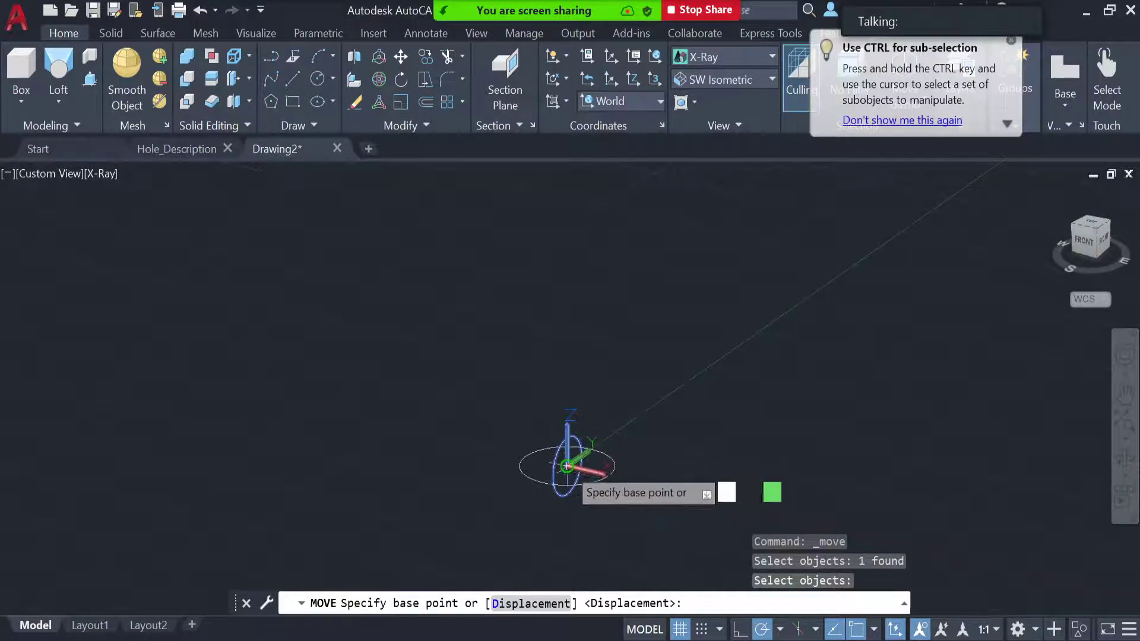
{"action": "left_click", "coordinate": [567, 467]}
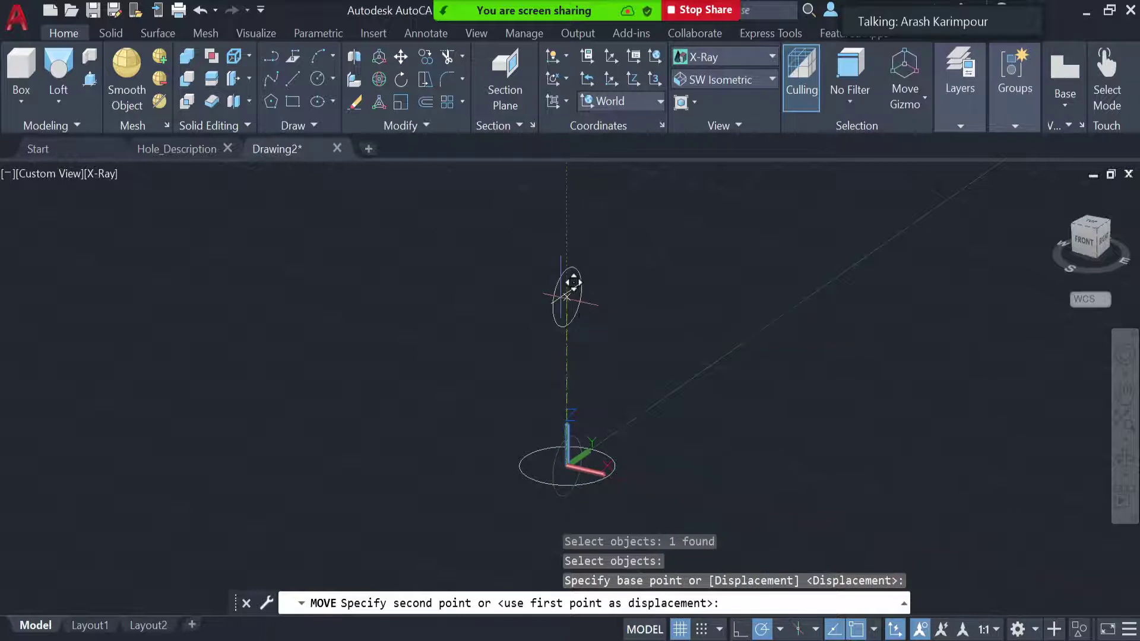
{"action": "type", "text": "100"}
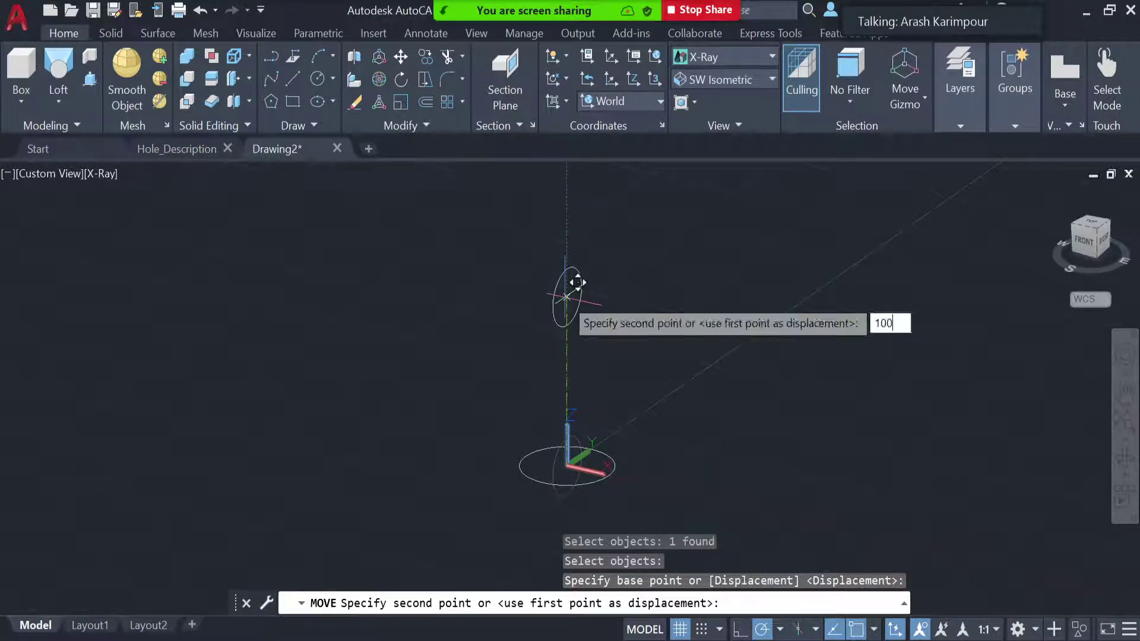
{"action": "key", "text": "Return"}
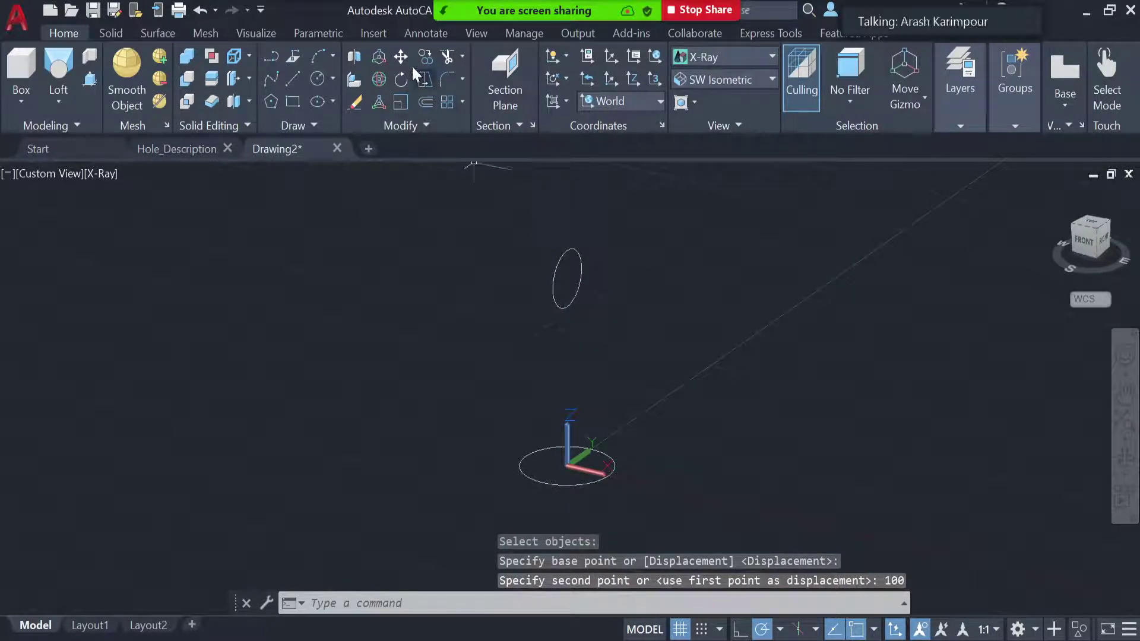
- Move the raised small circle from its centre 100 units along the positive X axis
{"action": "left_click", "coordinate": [401, 57]}
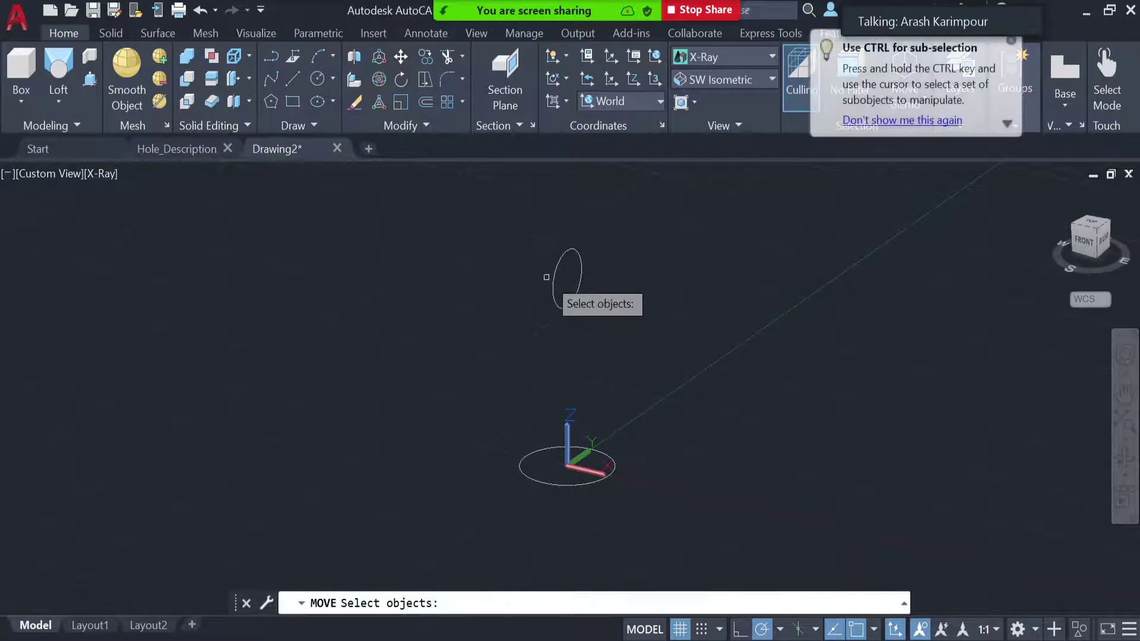
{"action": "left_click", "coordinate": [553, 277]}
{"action": "key", "text": "Return"}
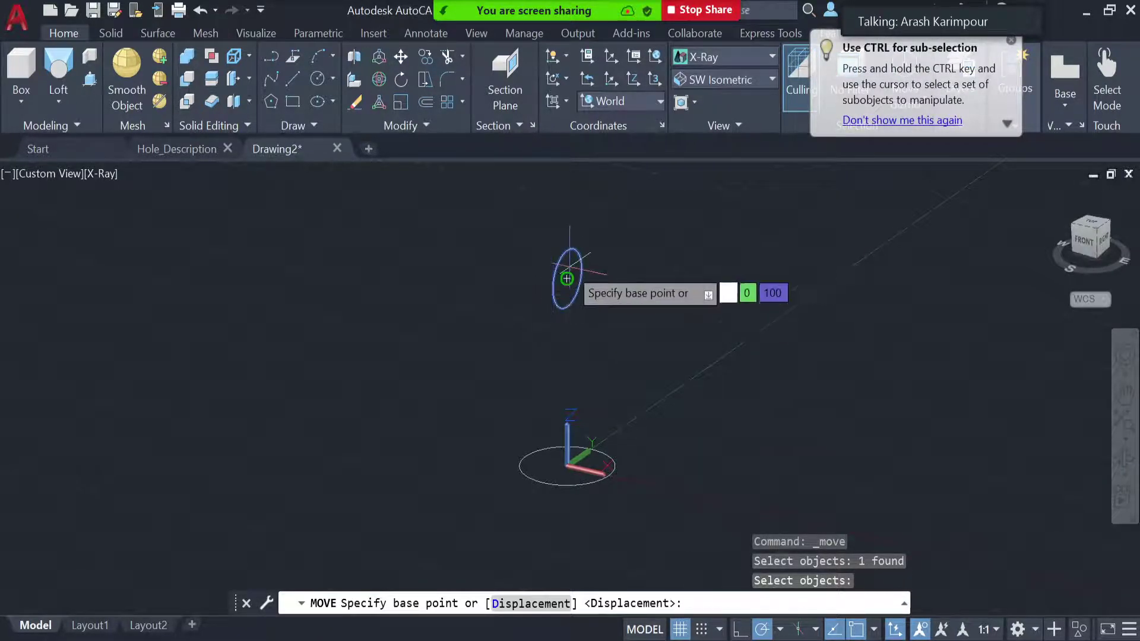
{"action": "left_click", "coordinate": [579, 265]}
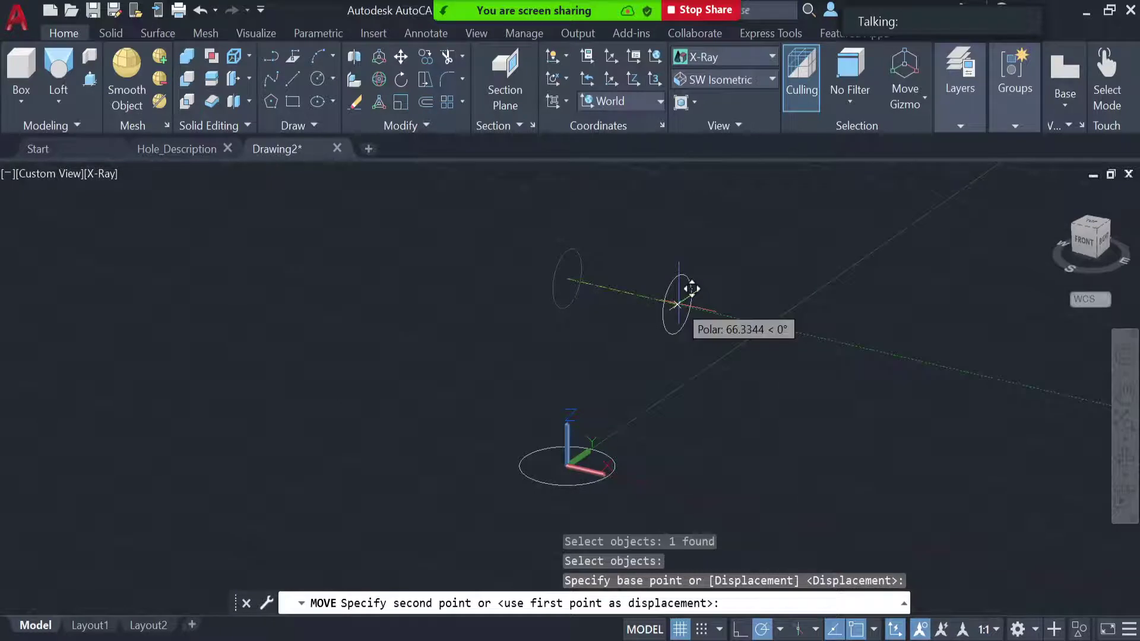
{"action": "type", "text": "100"}
{"action": "key", "text": "Return"}
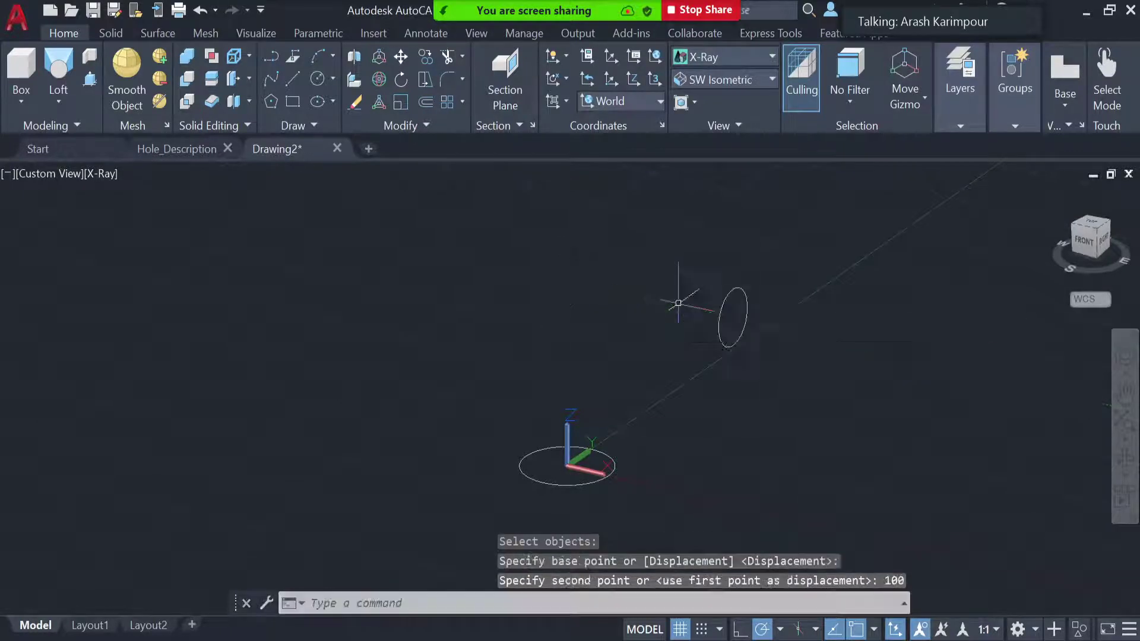
- Loft a solid from the circle at the origin to the raised vertical circle using cross sections only, and undo the loft
{"action": "left_click", "coordinate": [1125, 458]}
{"action": "left_click_drag", "start_coordinate": [734, 408], "coordinate": [814, 469]}
{"action": "key", "text": "Escape"}
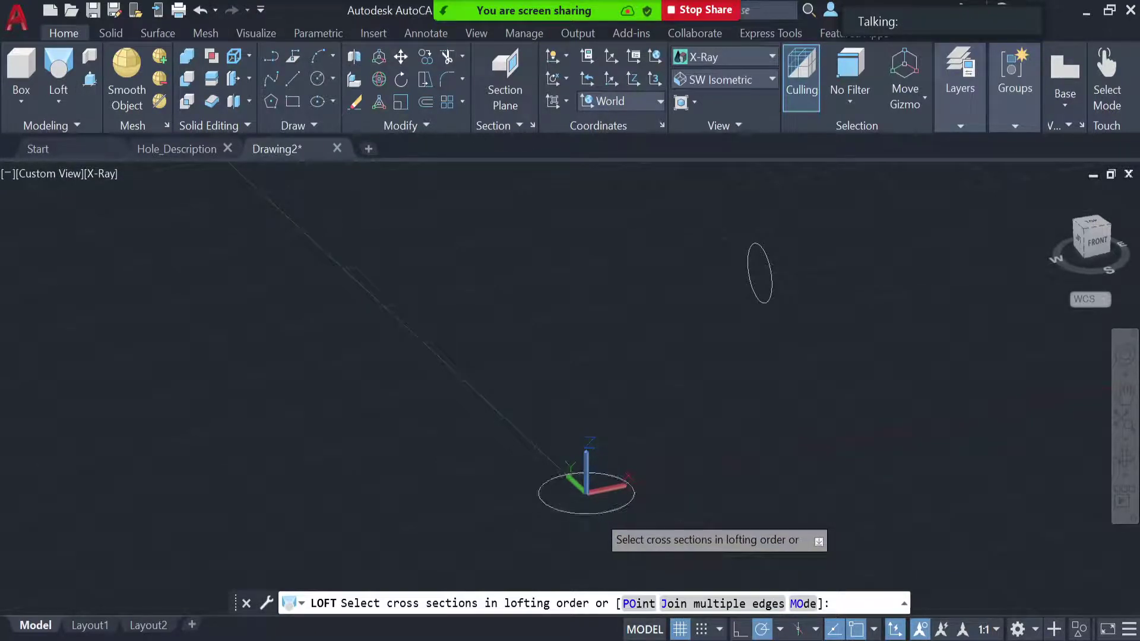
{"action": "left_click", "coordinate": [596, 511]}
{"action": "left_click", "coordinate": [772, 292]}
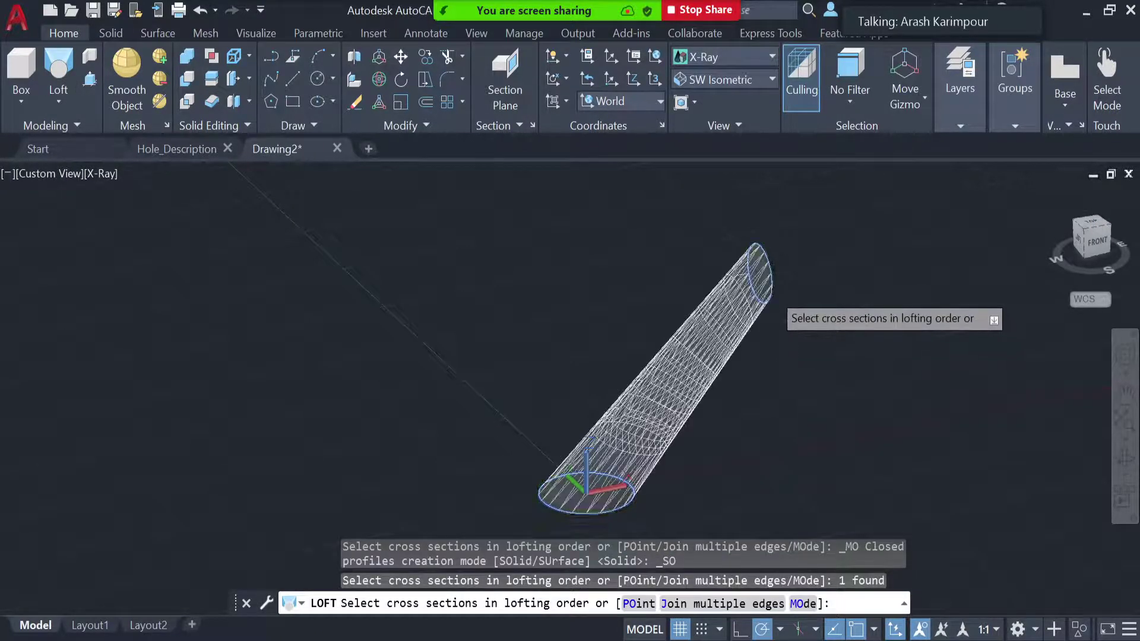
{"action": "key", "text": "Return"}
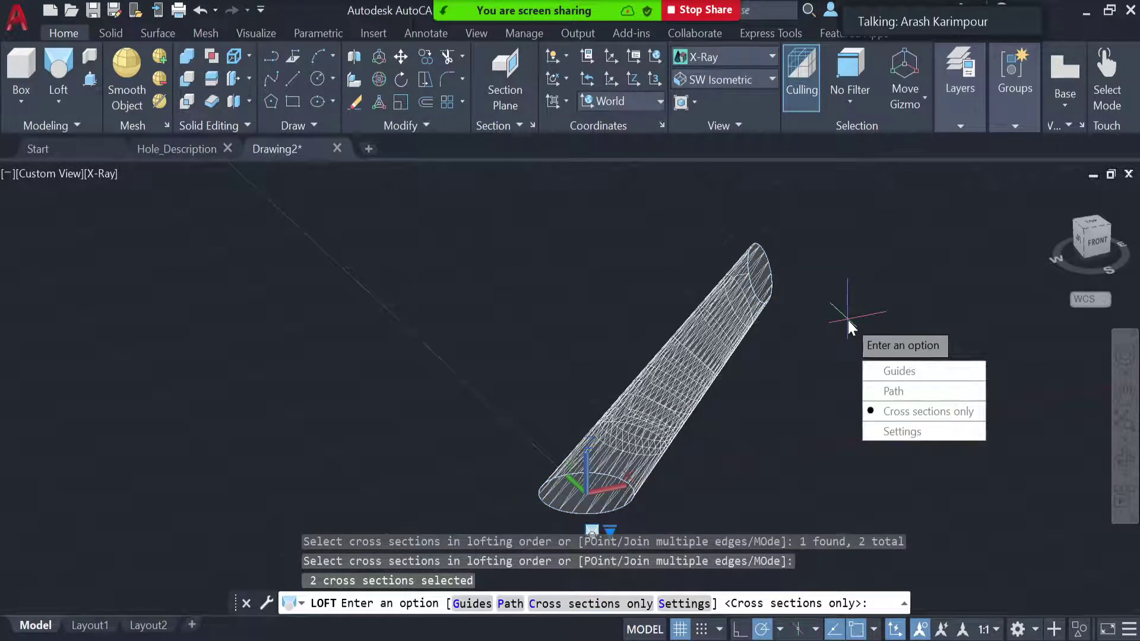
{"action": "key", "text": "Return"}
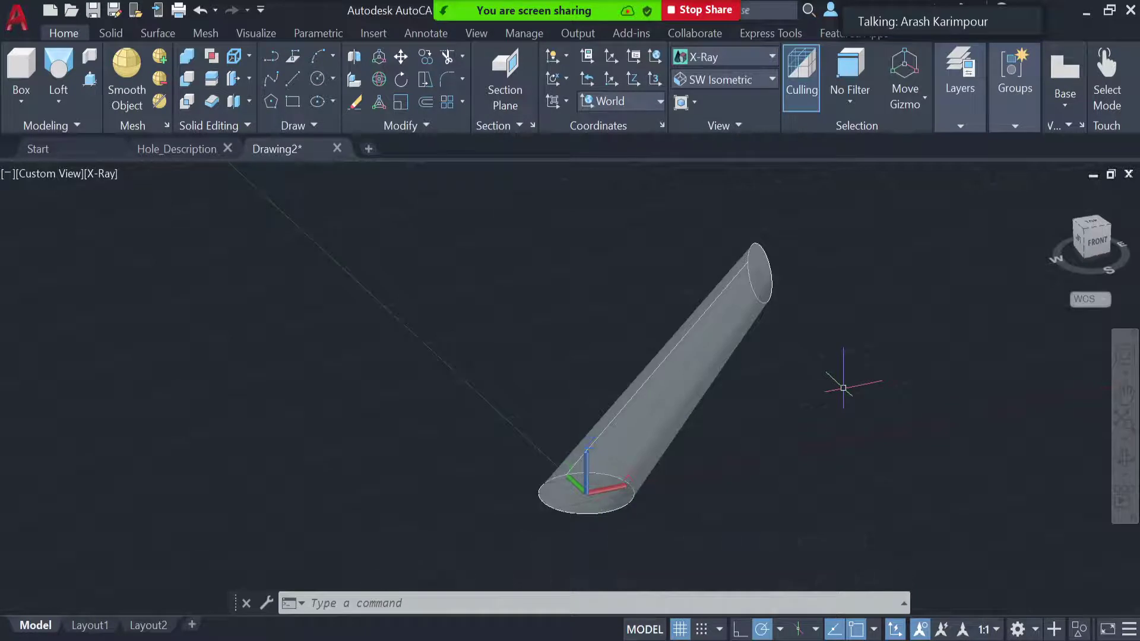
{"action": "key", "text": "ctrl+z"}
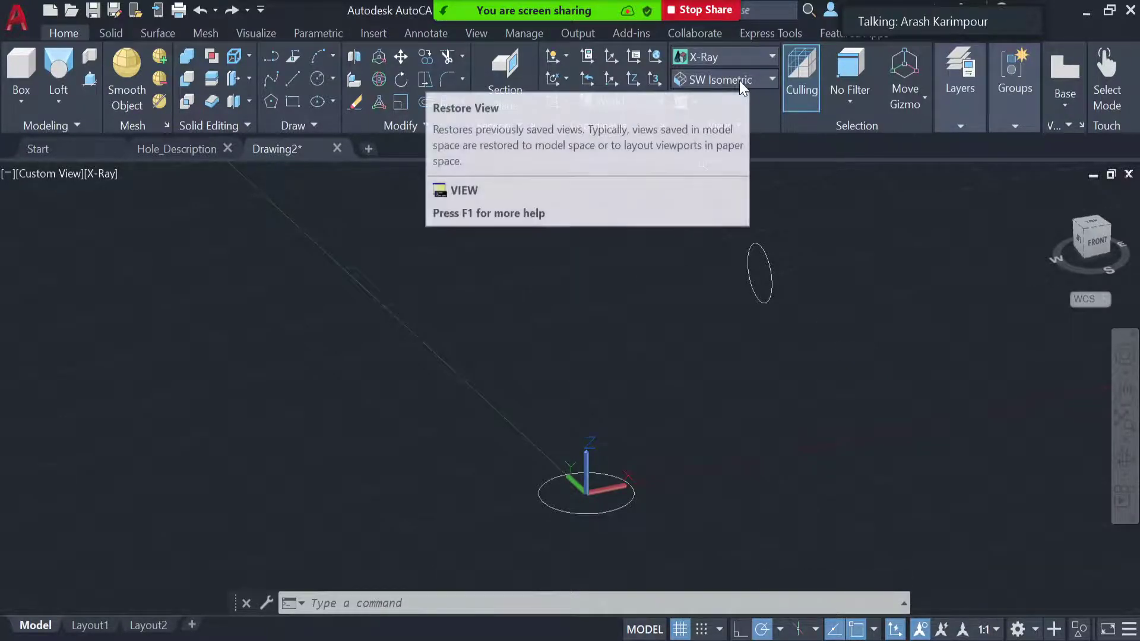
- Set the coordinate system to Front and draw a spline from 0,0 through one intermediate point to the raised vertical circle's centre
{"action": "left_click", "coordinate": [611, 98]}
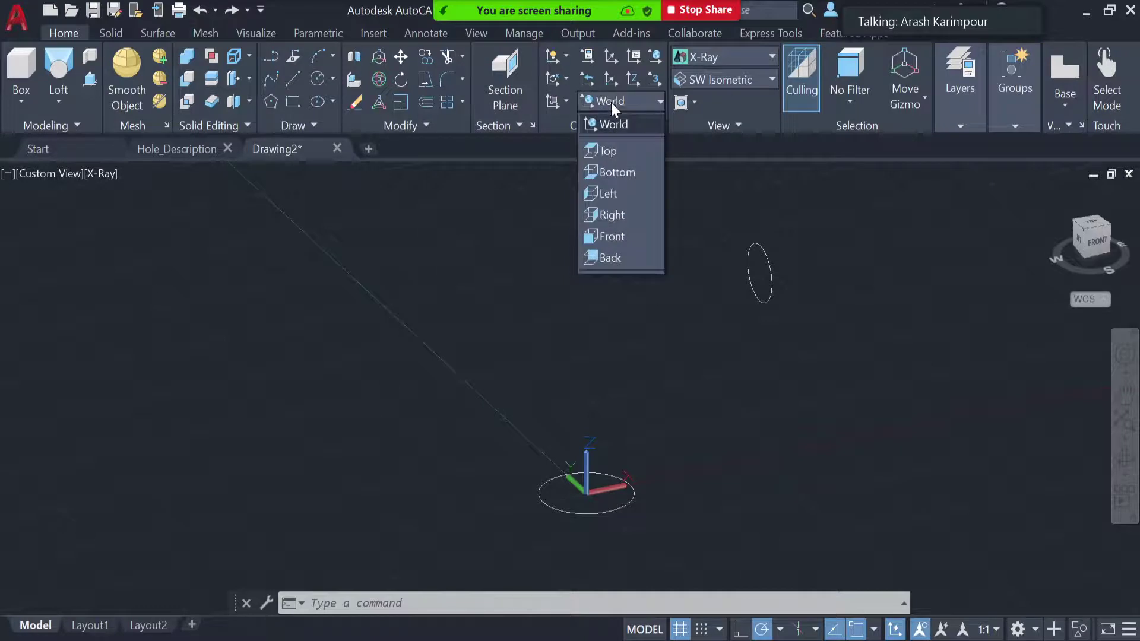
{"action": "left_click", "coordinate": [612, 237]}
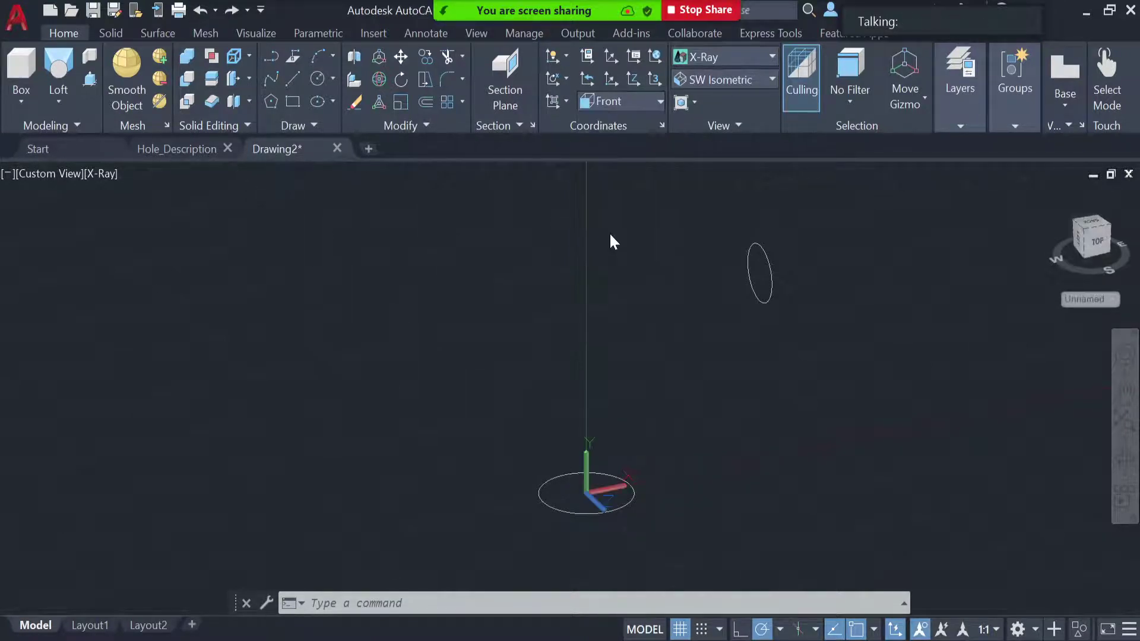
{"action": "left_click", "coordinate": [275, 82]}
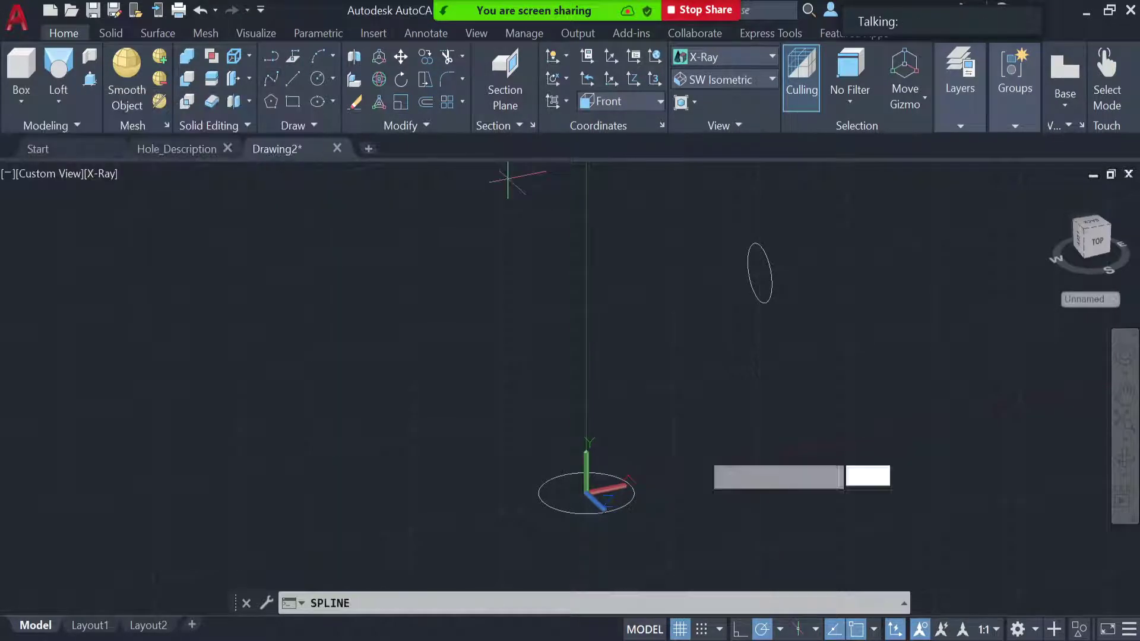
{"action": "type", "text": "0,0"}
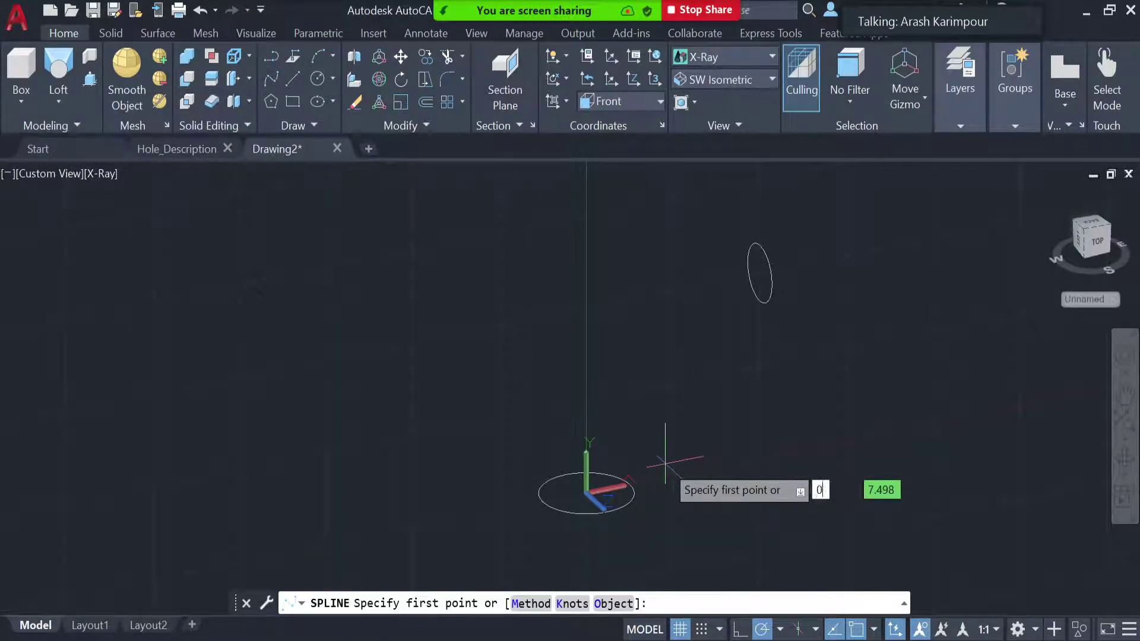
{"action": "key", "text": "Return"}
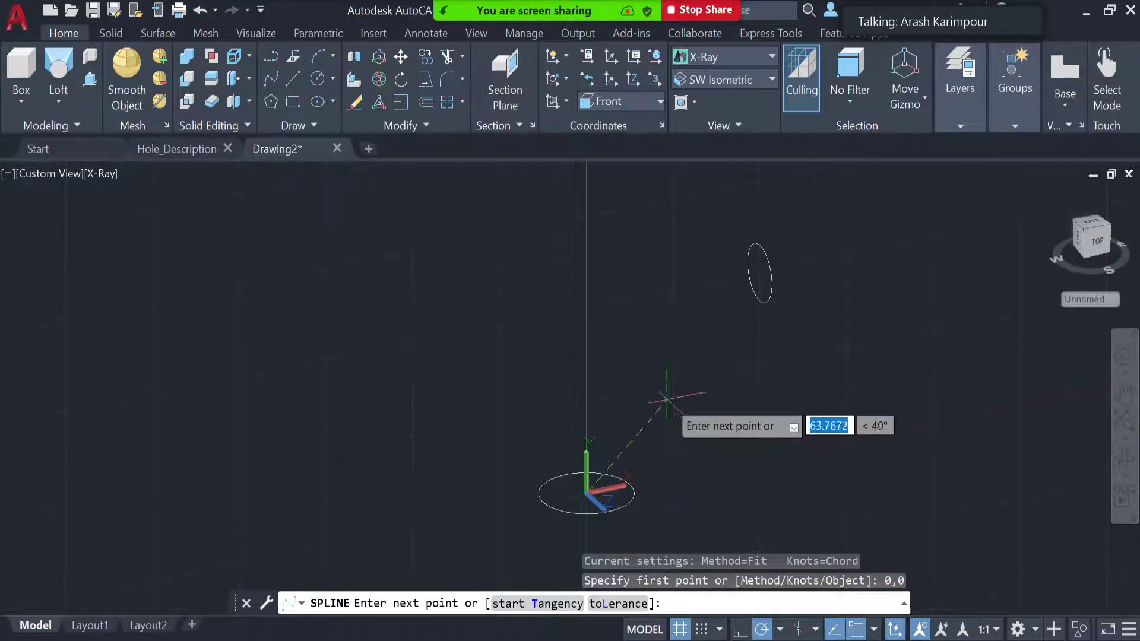
{"action": "left_click", "coordinate": [661, 326]}
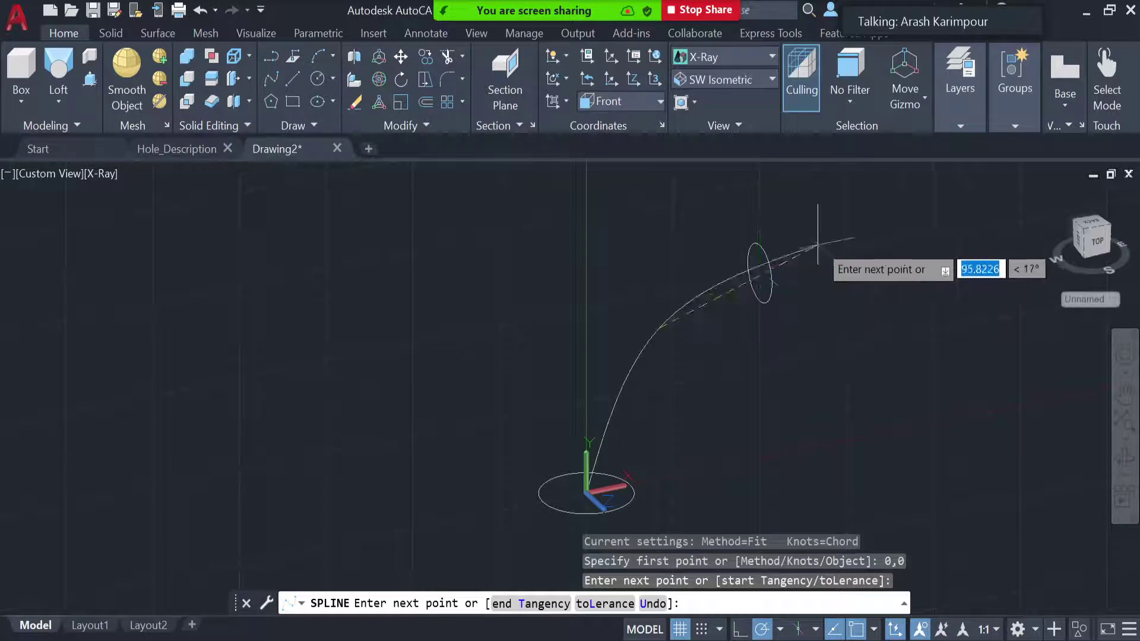
{"action": "left_click", "coordinate": [760, 273]}
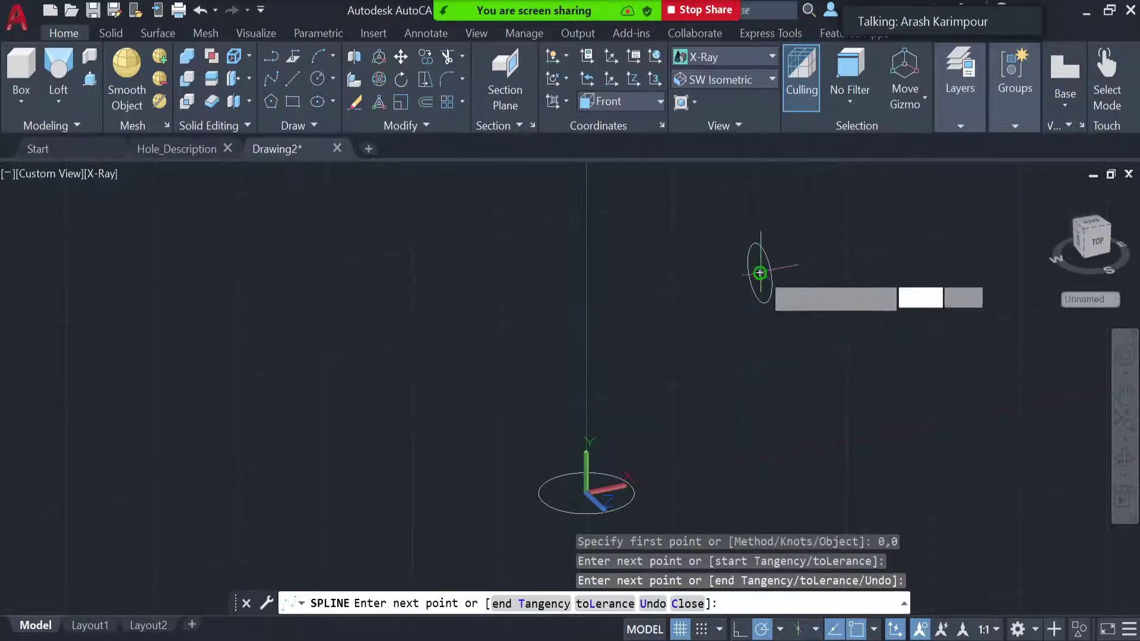
{"action": "key", "text": "Return"}
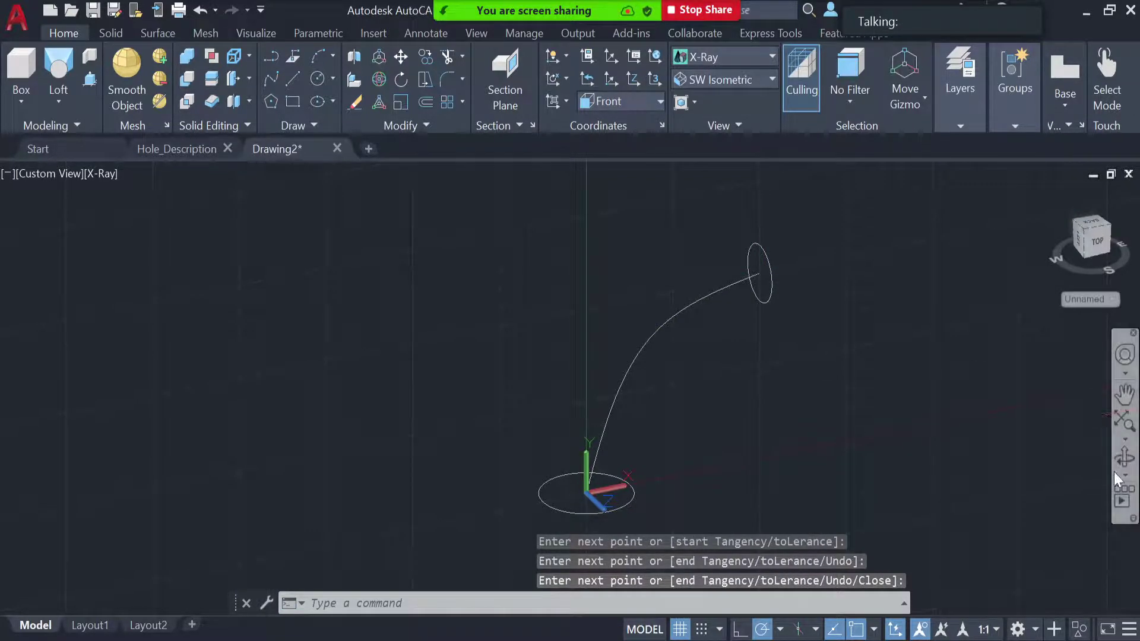
- Loft a solid from the circle at the origin to the raised vertical circle, using the spline as the path
{"action": "left_click", "coordinate": [1125, 457]}
{"action": "mouse_move", "coordinate": [830, 415]}
{"action": "left_mouse_down"}
{"action": "mouse_move", "coordinate": [929, 427]}
{"action": "mouse_move", "coordinate": [764, 400]}
{"action": "mouse_move", "coordinate": [850, 395]}
{"action": "mouse_move", "coordinate": [836, 426]}
{"action": "left_mouse_up"}
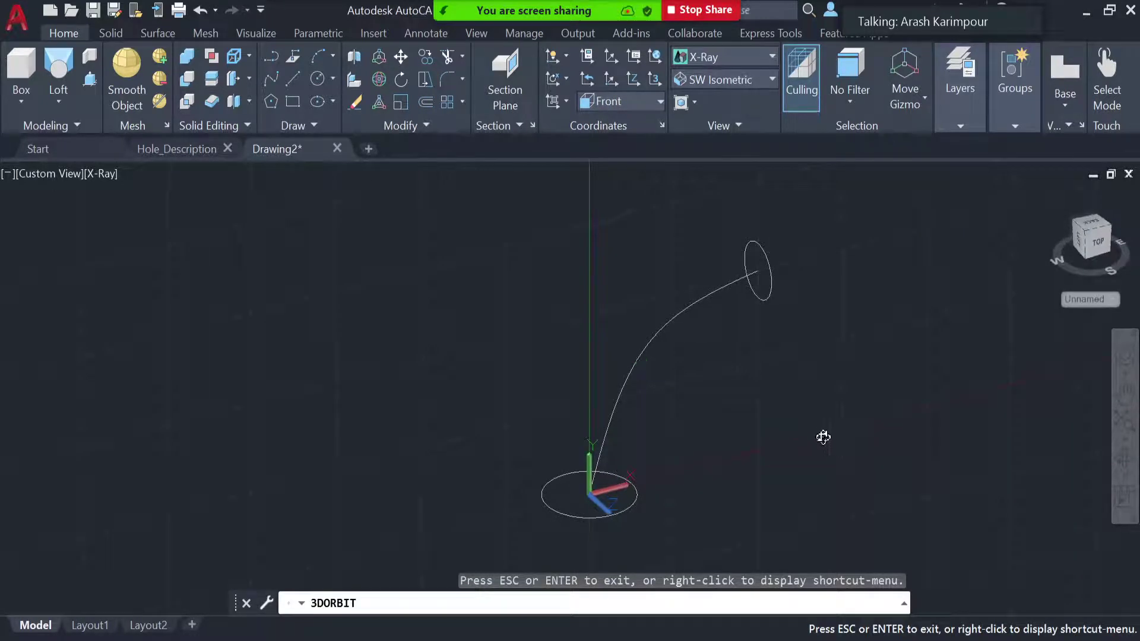
{"action": "key", "text": "Escape"}
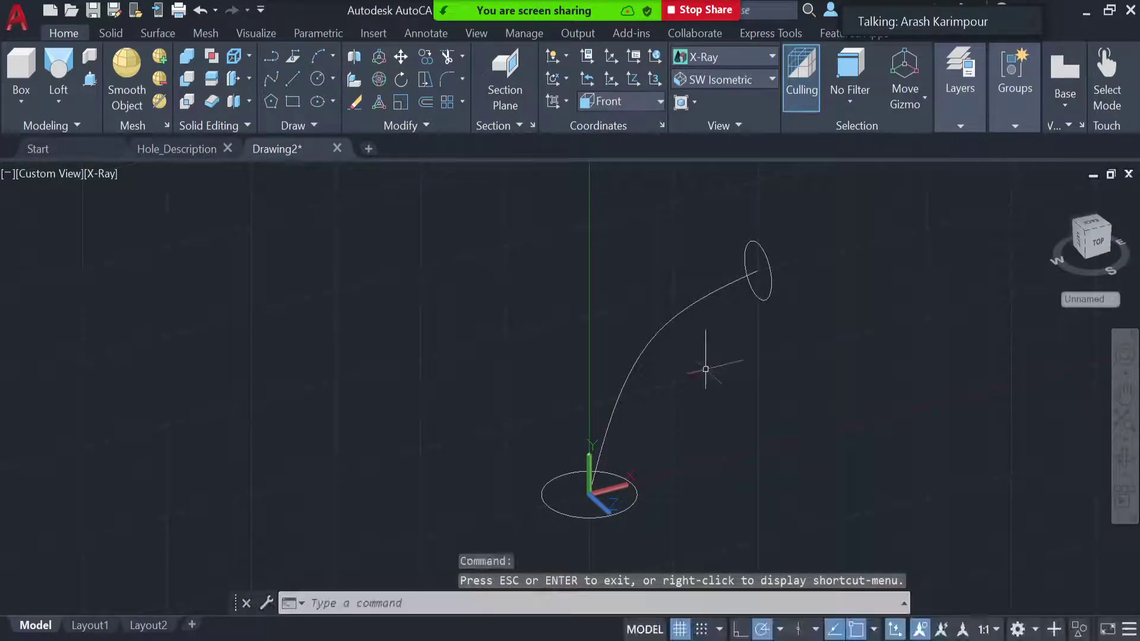
{"action": "left_click", "coordinate": [59, 74]}
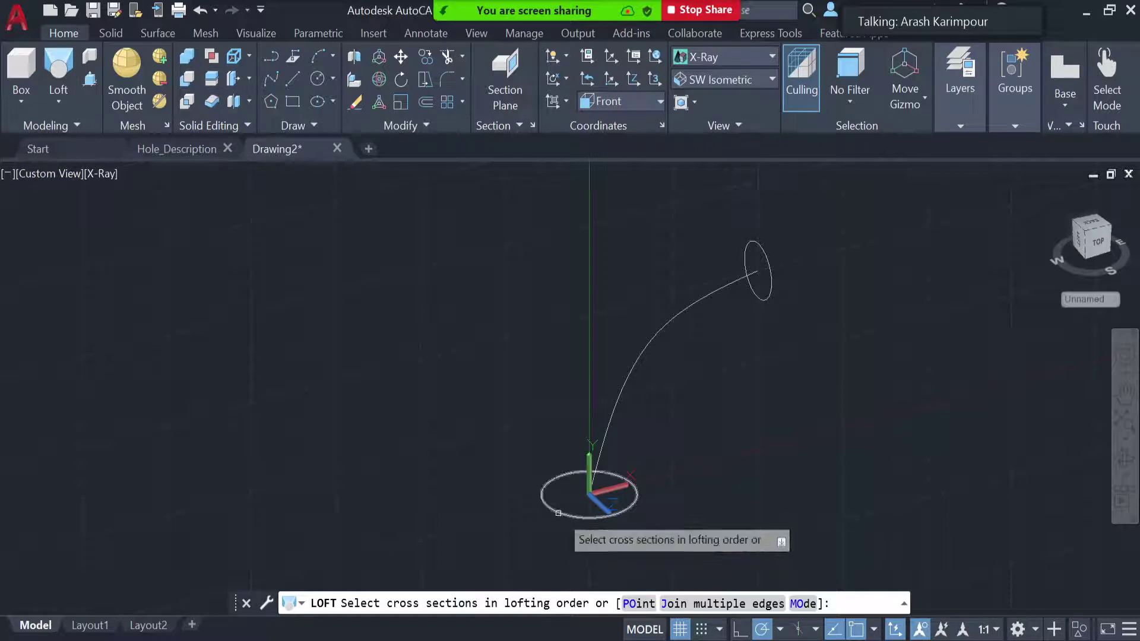
{"action": "left_click", "coordinate": [558, 513]}
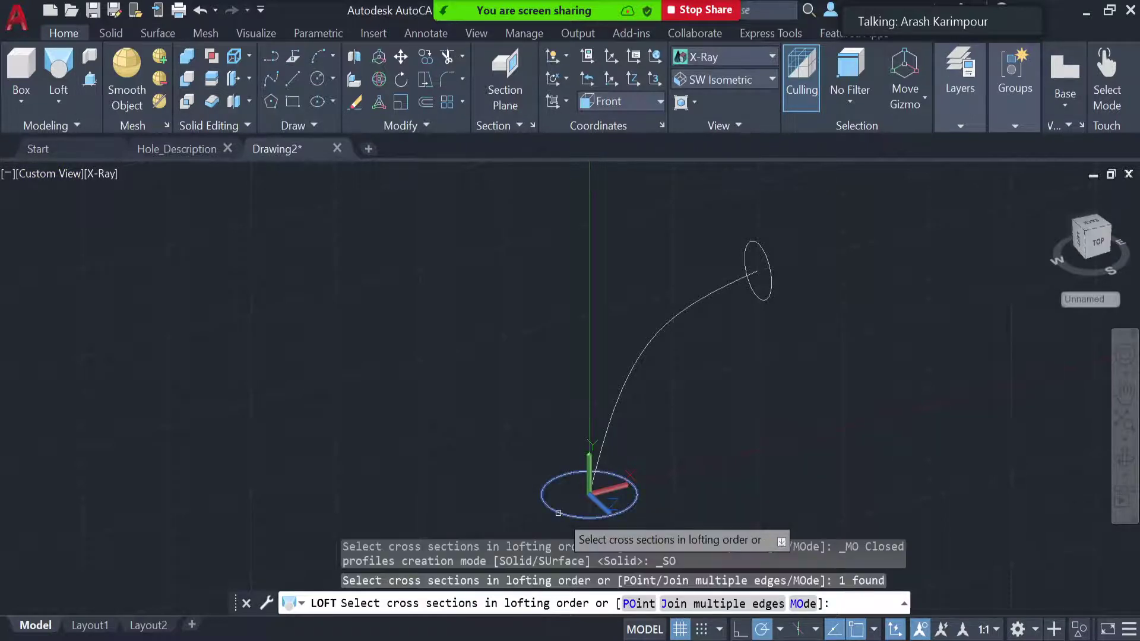
{"action": "left_click", "coordinate": [772, 291]}
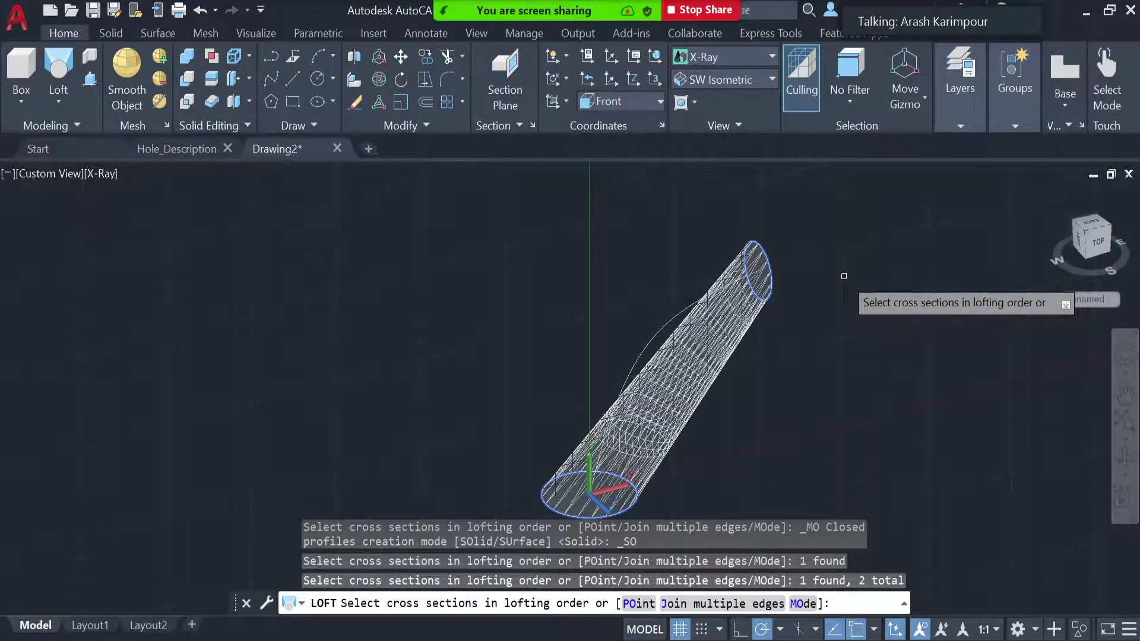
{"action": "key", "text": "Return"}
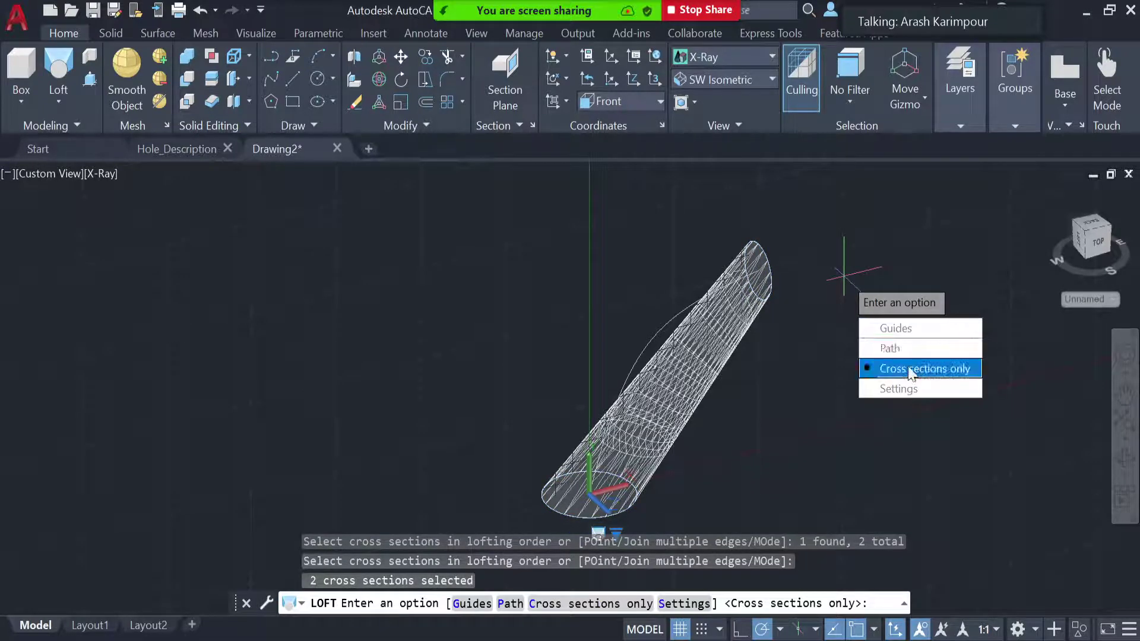
{"action": "key", "text": "Up"}
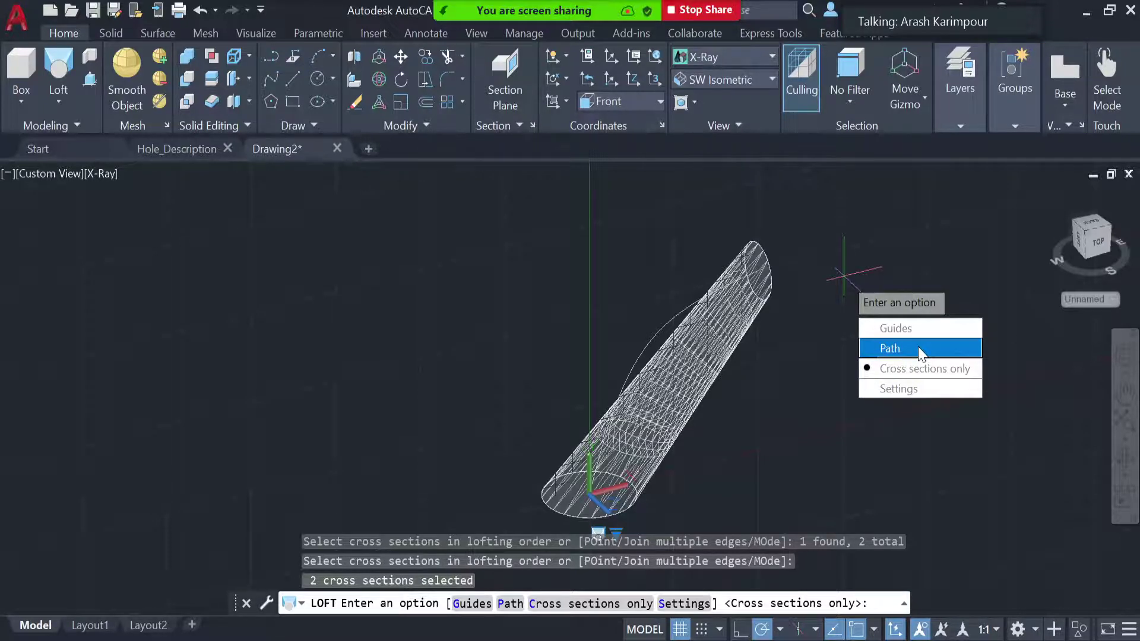
{"action": "left_click", "coordinate": [920, 351]}
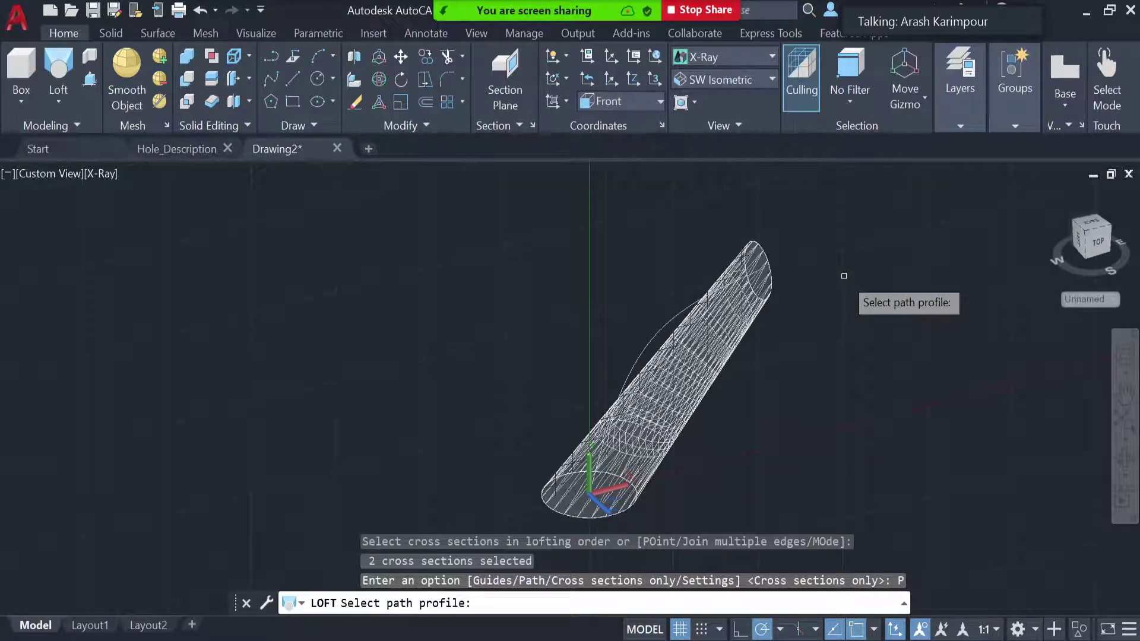
{"action": "left_click", "coordinate": [659, 330]}
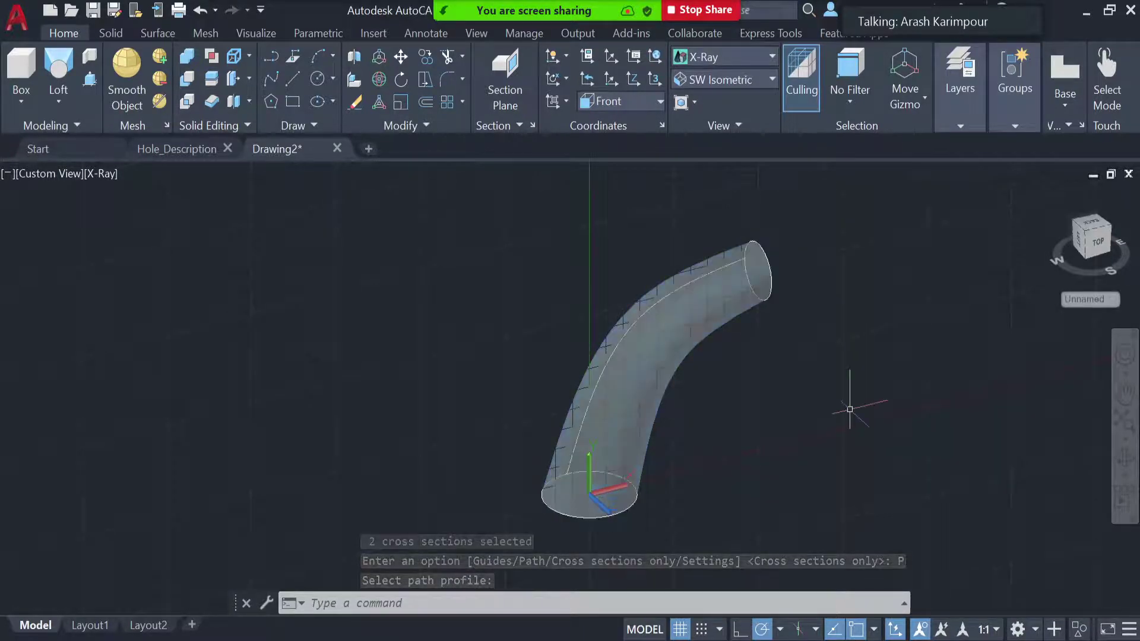
- Inspect the path-lofted solid from a slightly different angle and undo the loft
{"action": "left_click", "coordinate": [1125, 460]}
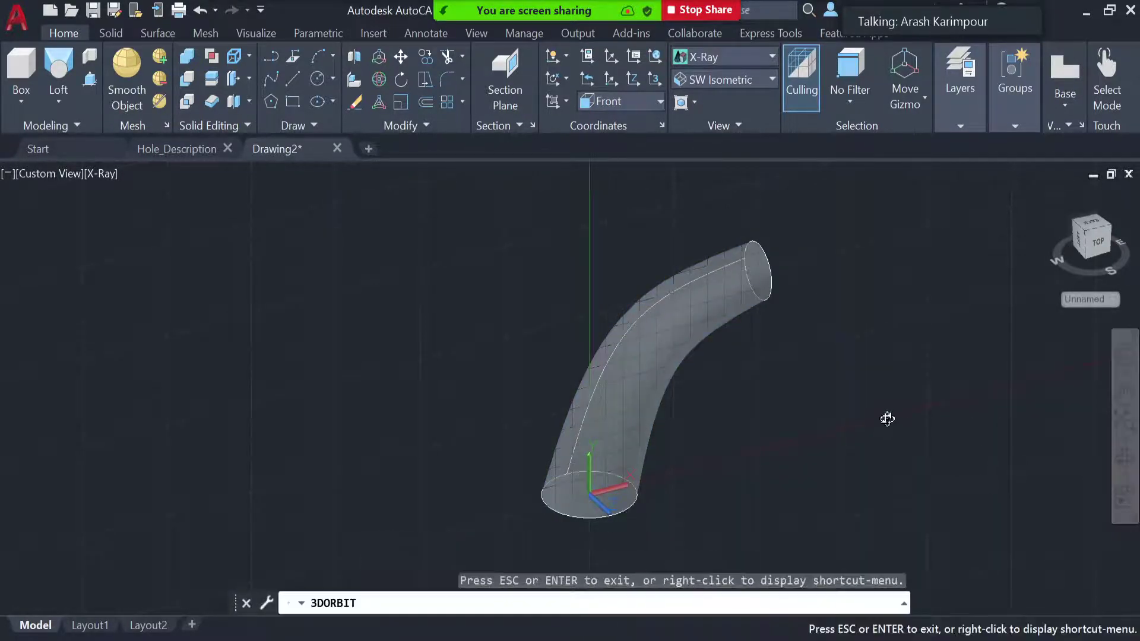
{"action": "left_click_drag", "start_coordinate": [888, 419], "coordinate": [892, 444]}
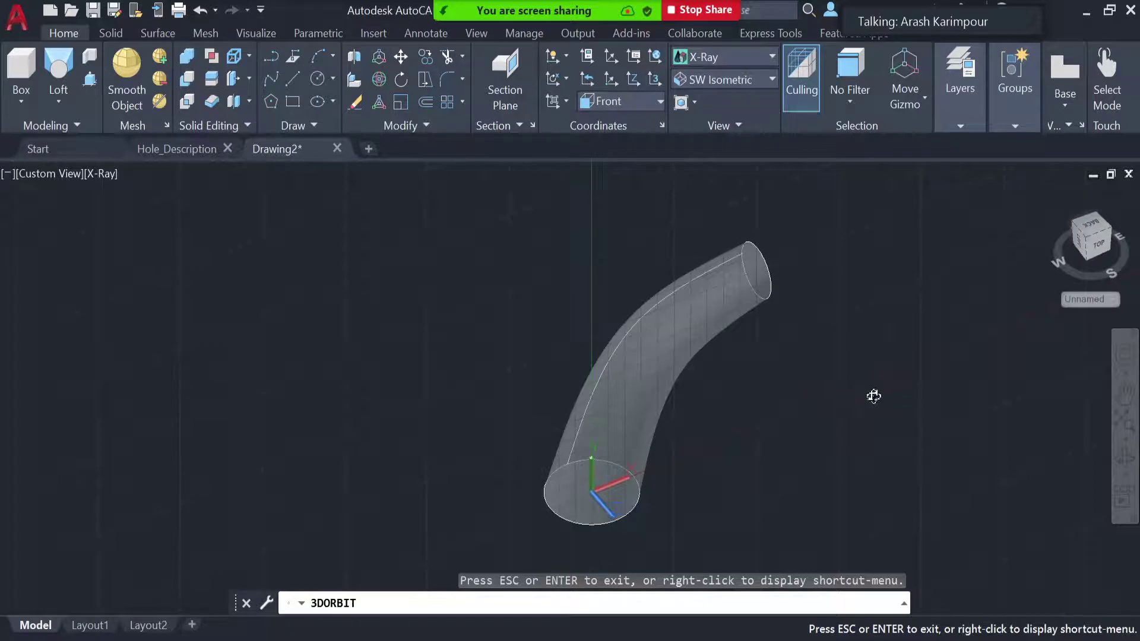
{"action": "key", "text": "Escape"}
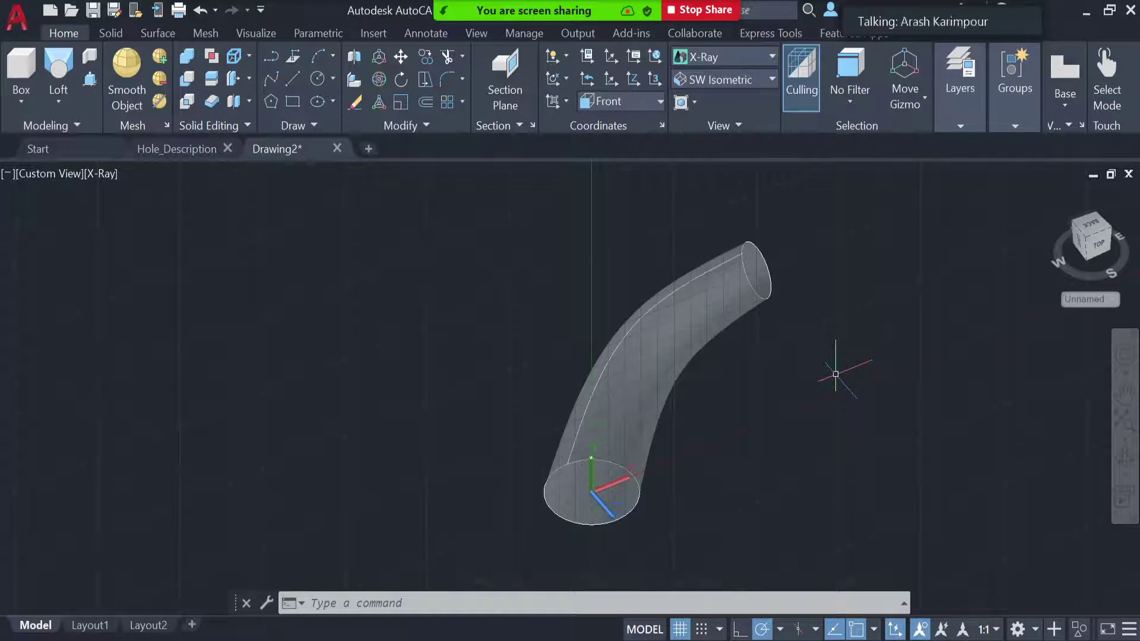
{"action": "key", "text": "ctrl+z"}
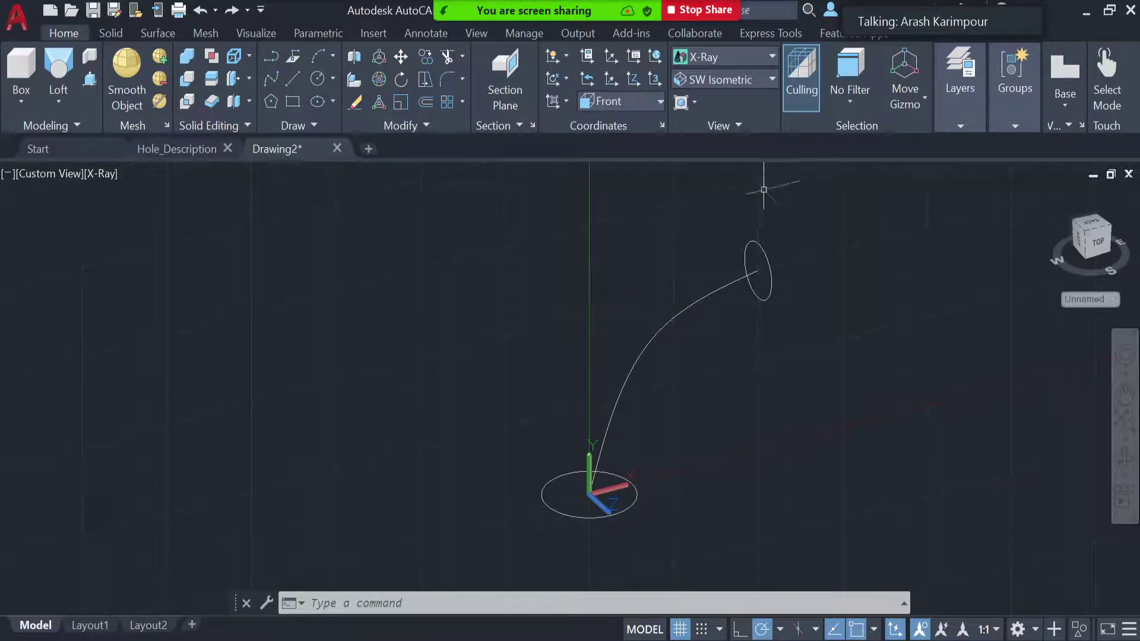
- Delete the spline connecting the centres of the two circles
{"action": "left_click", "coordinate": [713, 284]}
{"action": "left_click", "coordinate": [656, 359]}
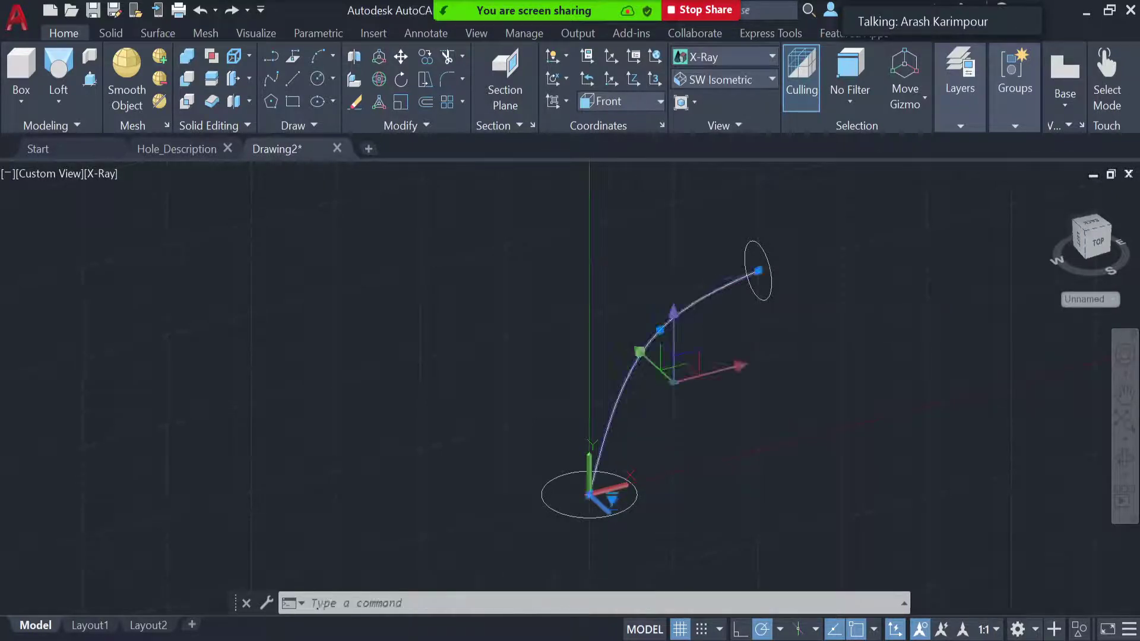
{"action": "key", "text": "Delete"}
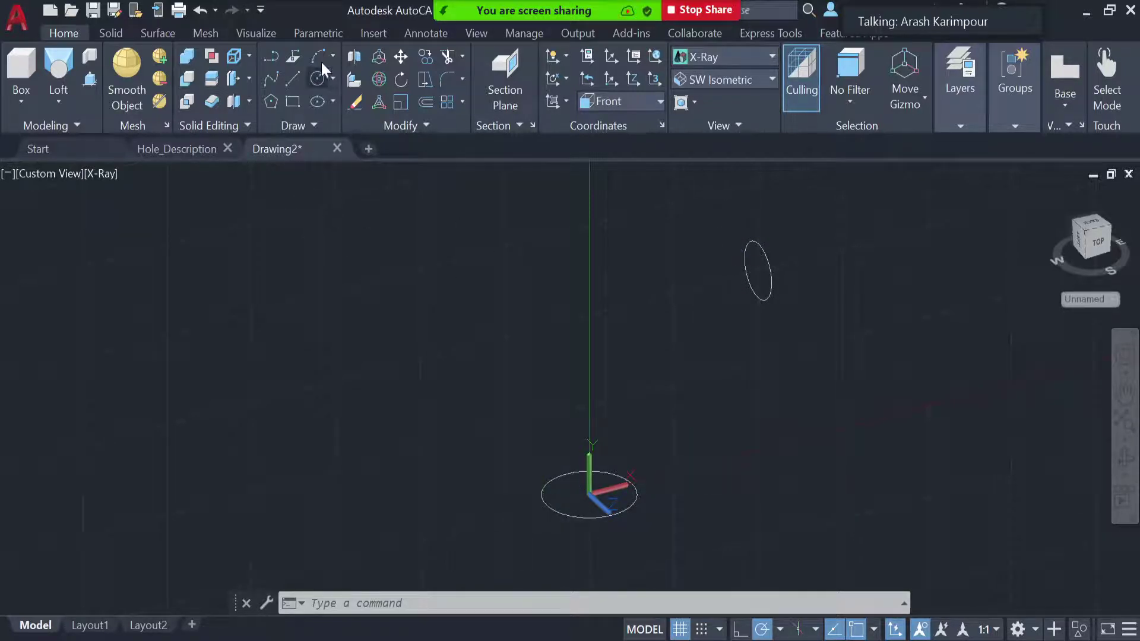
- Draw a spline from the origin circle's edge on the positive X side through one intermediate point to the raised circle's lowest point
{"action": "left_click", "coordinate": [273, 79]}
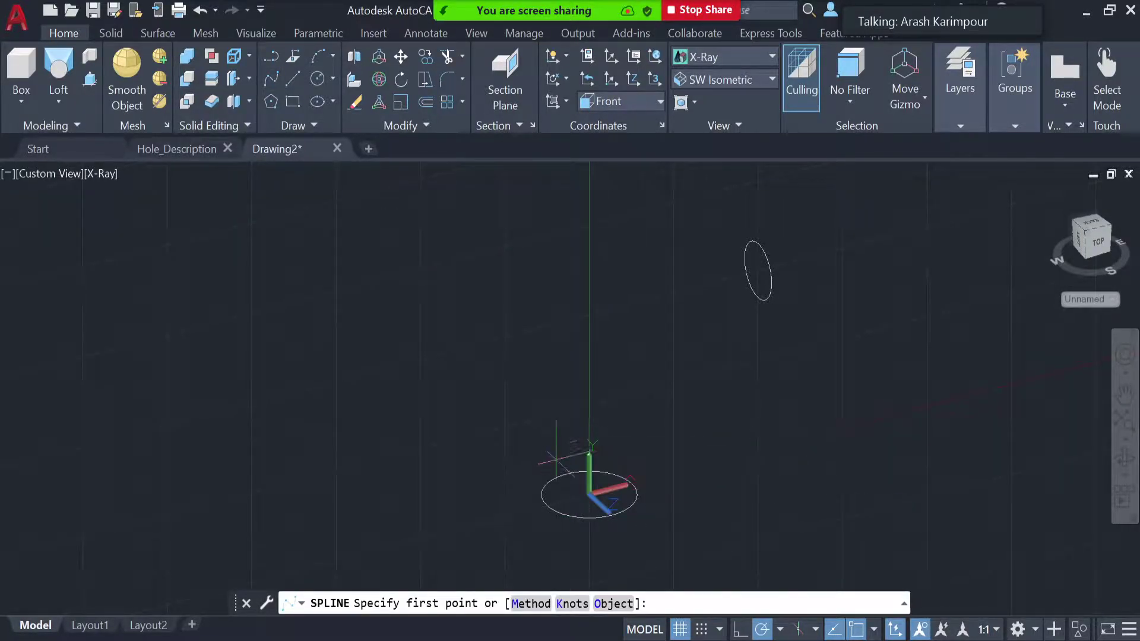
{"action": "key", "text": "Escape"}
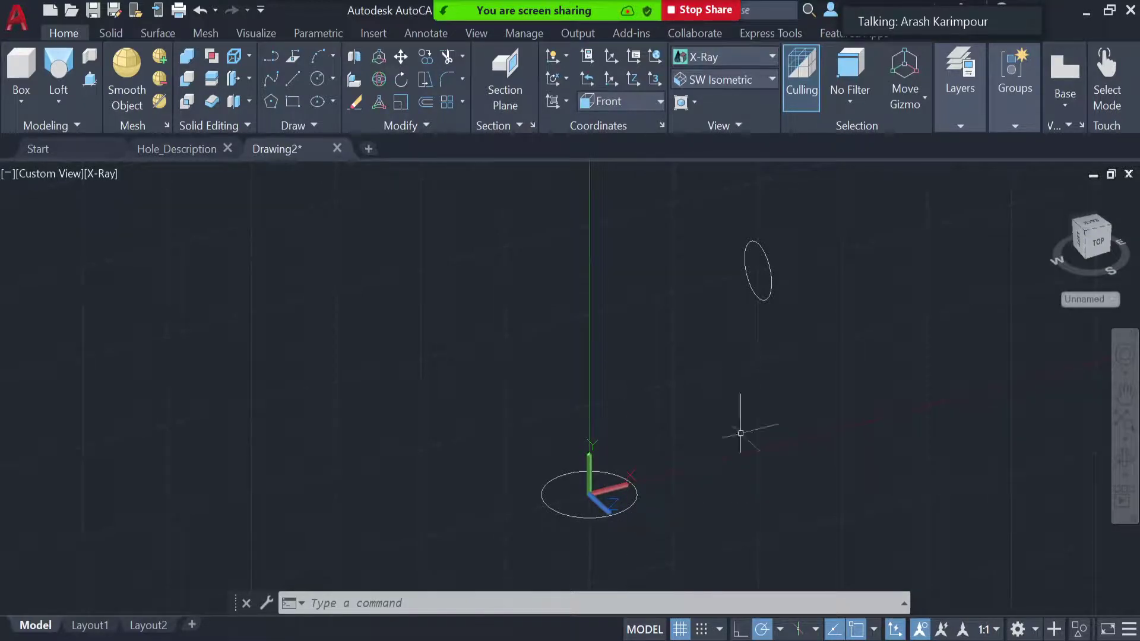
{"action": "left_click", "coordinate": [270, 79]}
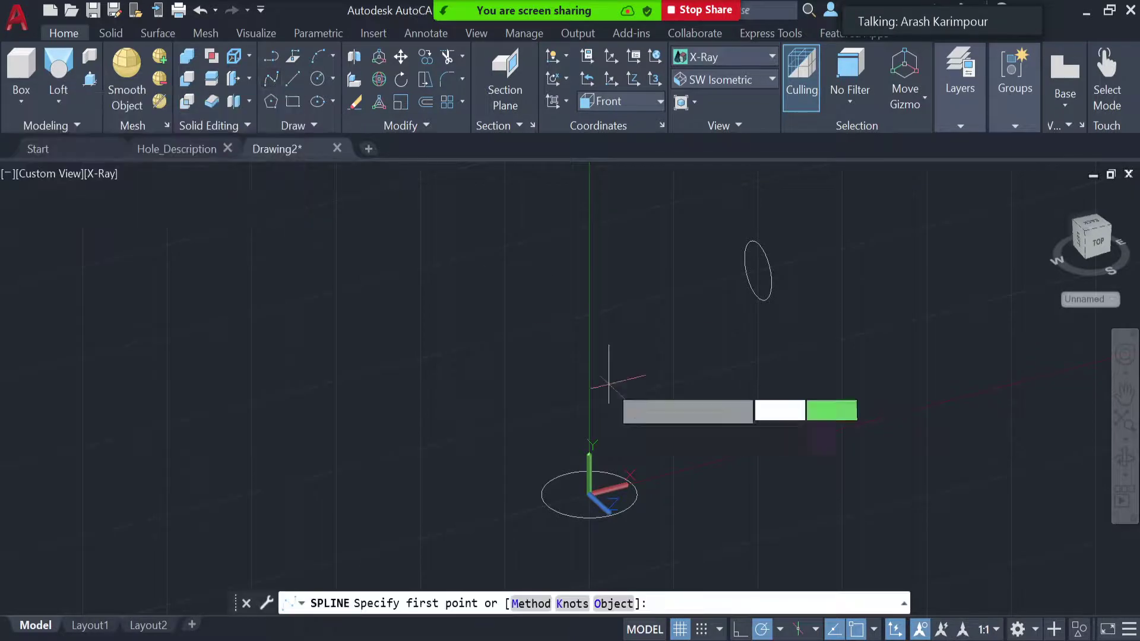
{"action": "scroll", "coordinate": [646, 469], "scroll_direction": "up", "scroll_amount": 3}
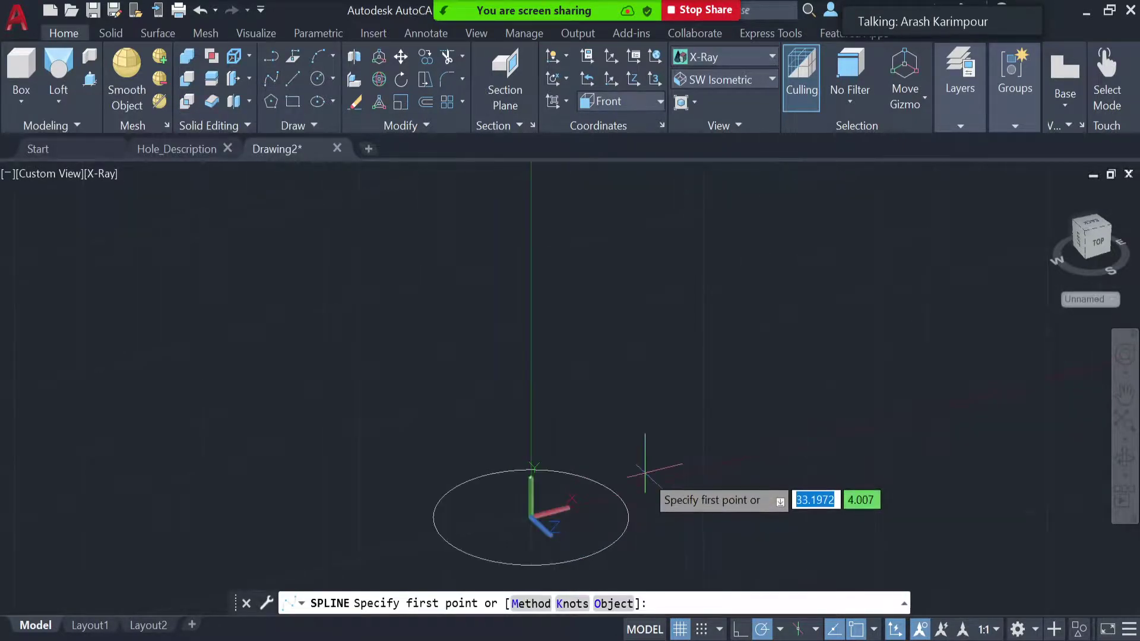
{"action": "scroll", "coordinate": [648, 469], "scroll_direction": "up", "scroll_amount": 2}
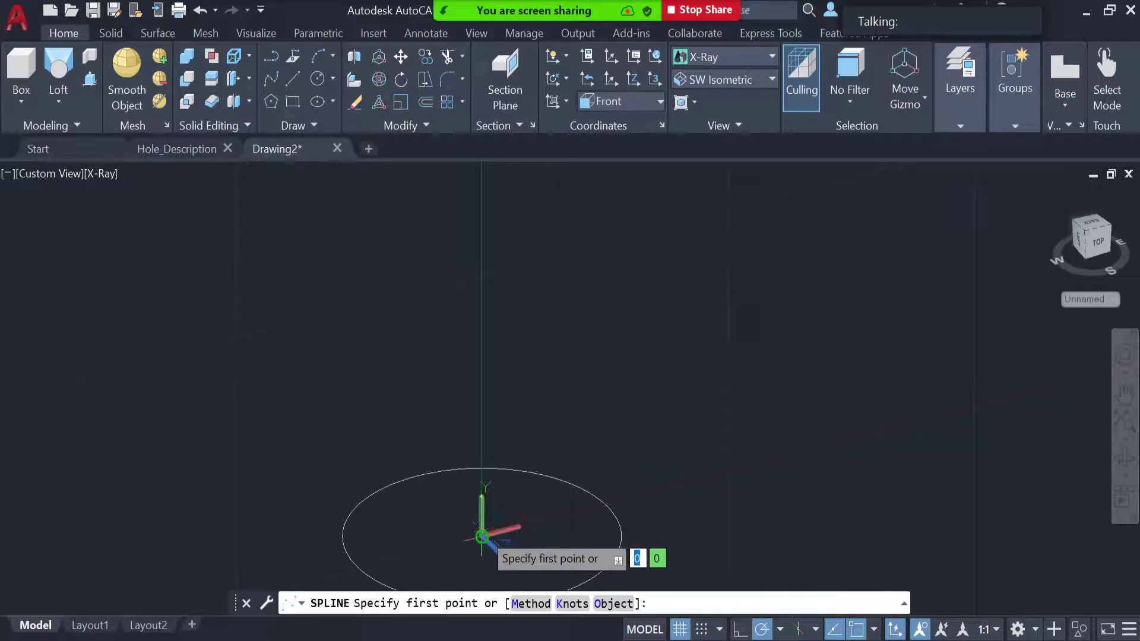
{"action": "left_click", "coordinate": [605, 505]}
{"action": "scroll", "coordinate": [751, 410], "scroll_direction": "down", "scroll_amount": 3}
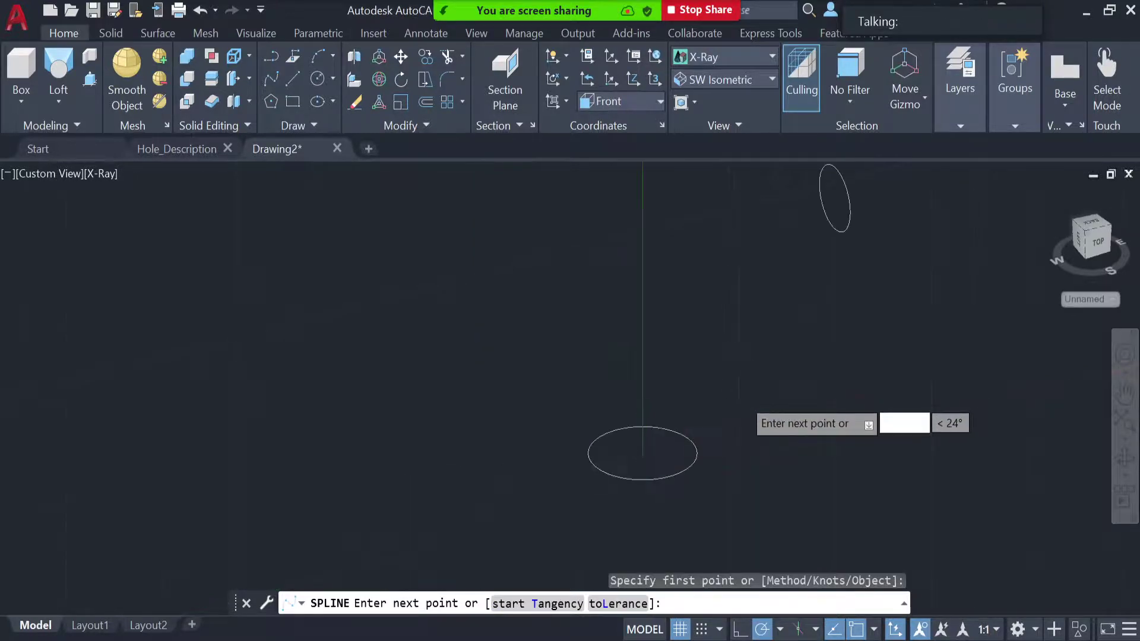
{"action": "scroll", "coordinate": [742, 398], "scroll_direction": "down", "scroll_amount": 2}
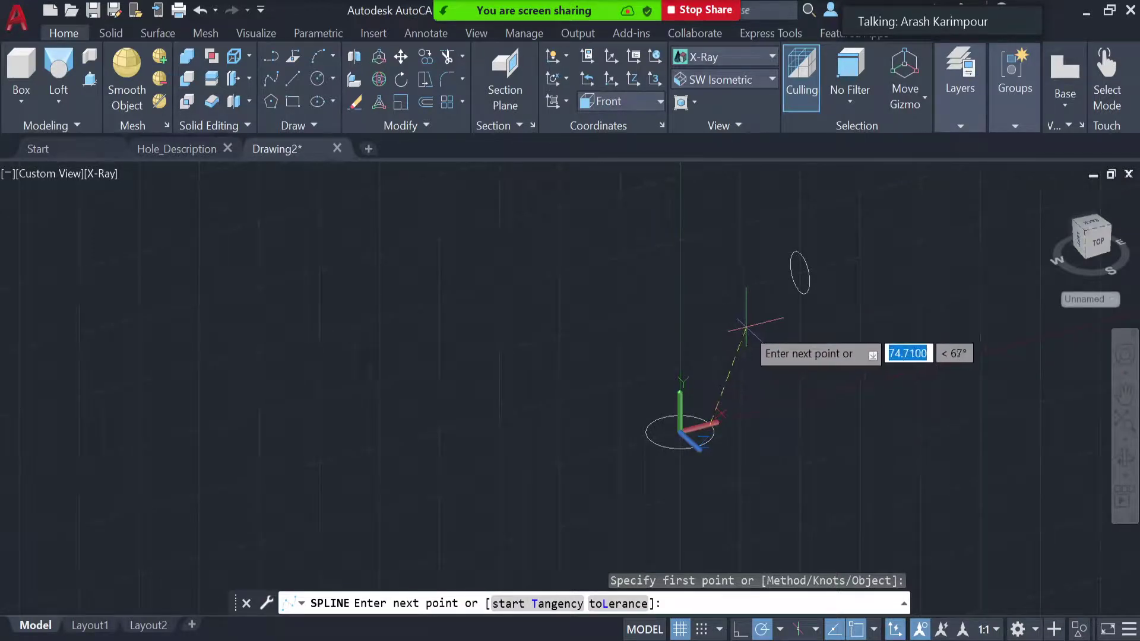
{"action": "left_click", "coordinate": [746, 325]}
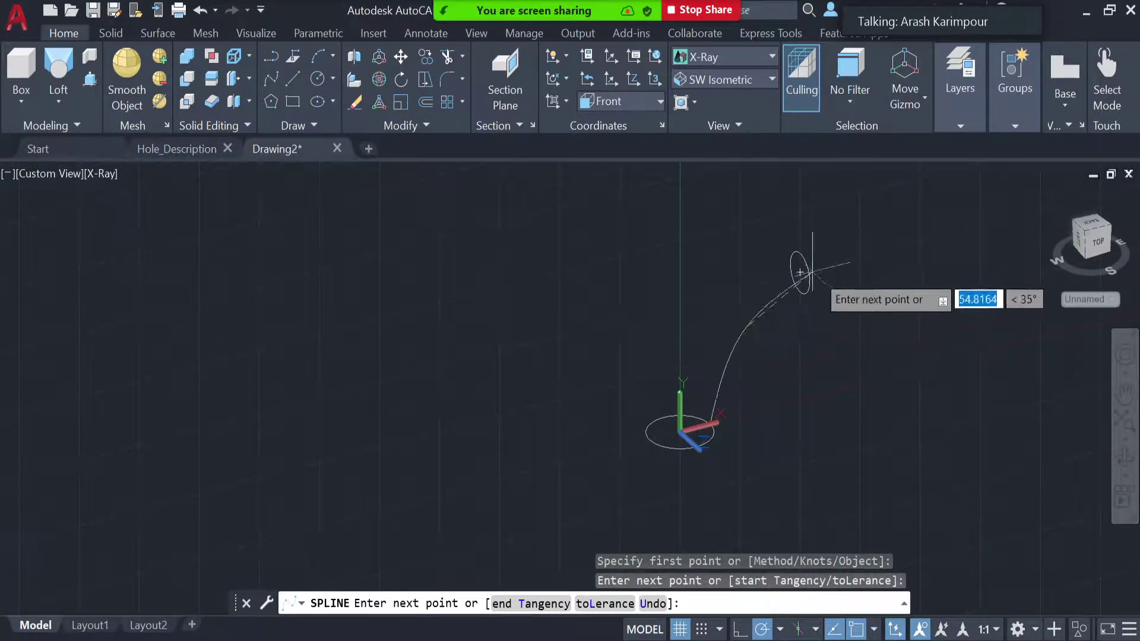
{"action": "scroll", "coordinate": [810, 291], "scroll_direction": "up", "scroll_amount": 2}
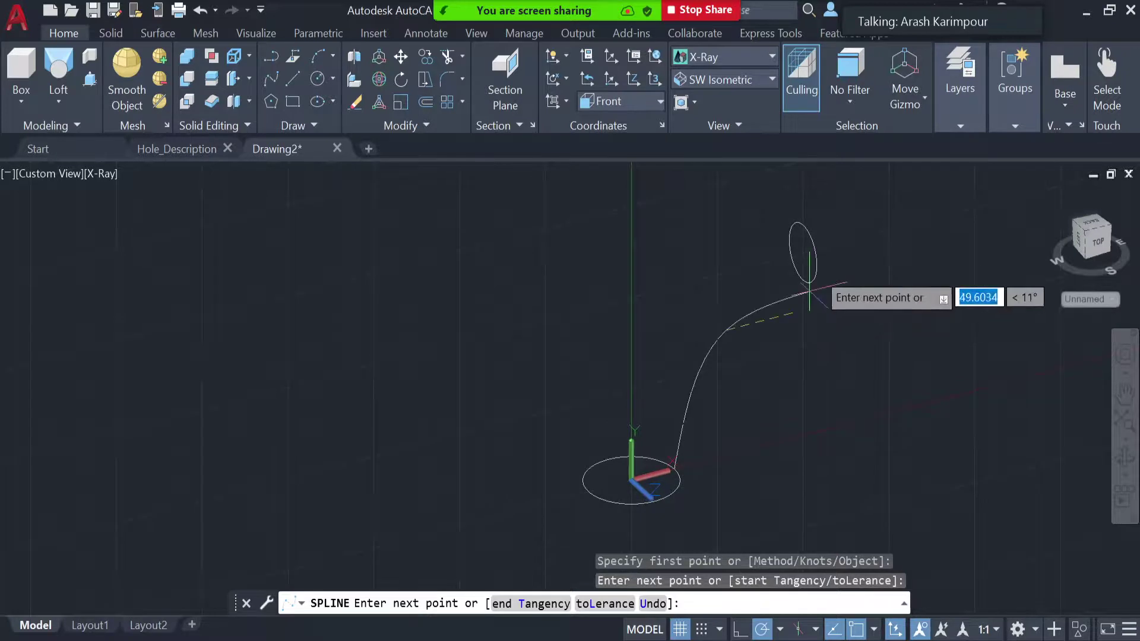
{"action": "scroll", "coordinate": [810, 291], "scroll_direction": "up", "scroll_amount": 4}
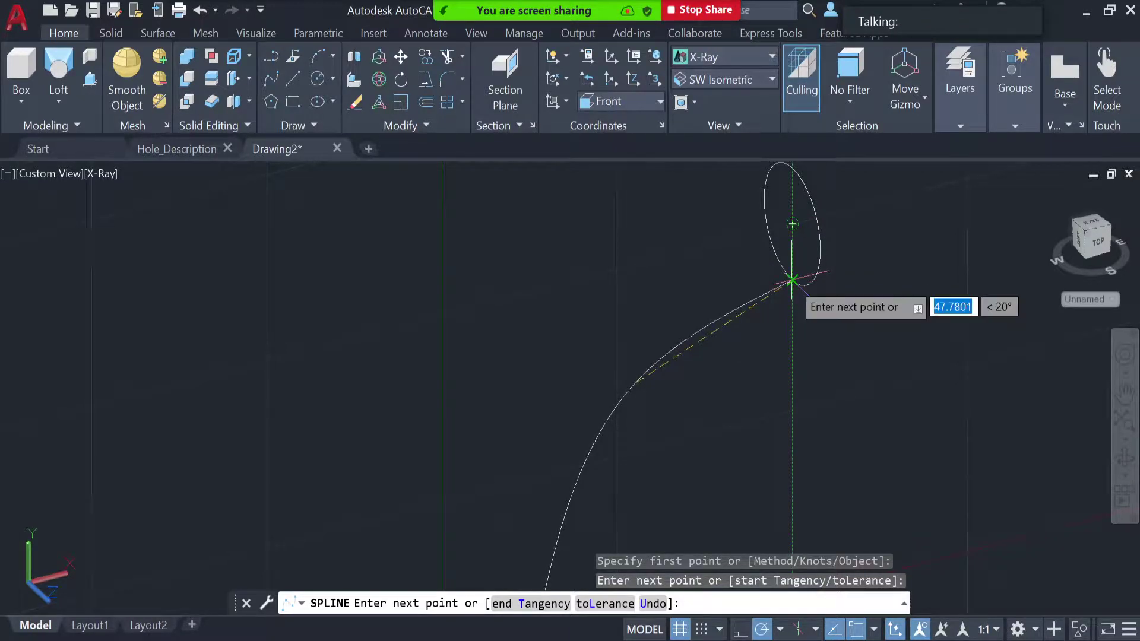
{"action": "left_click", "coordinate": [793, 279]}
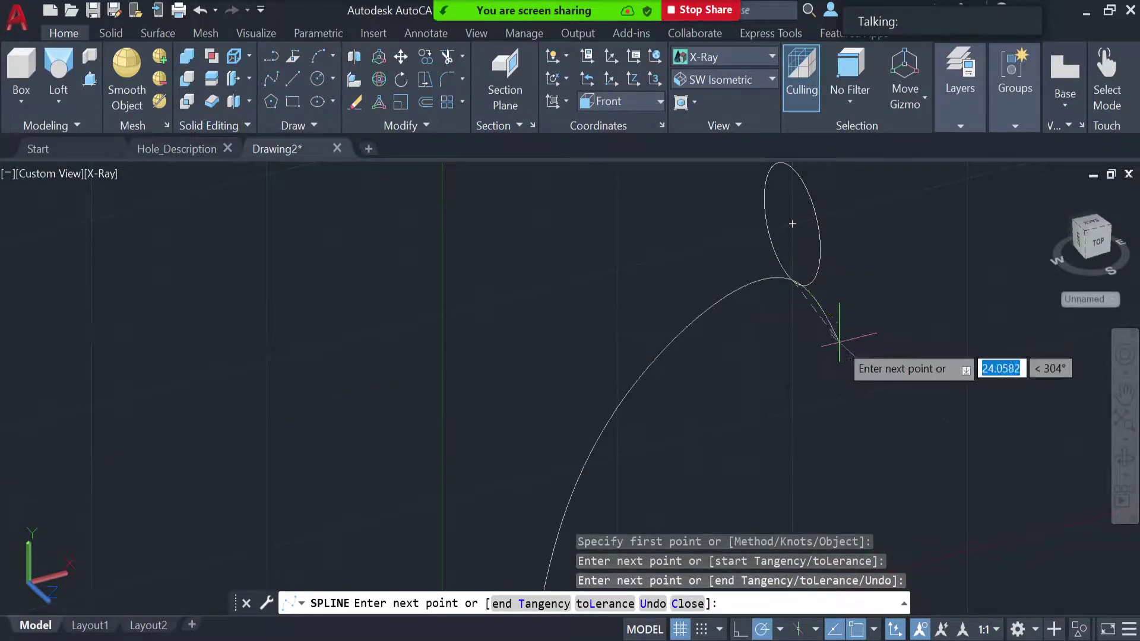
{"action": "key", "text": "Return"}
{"action": "scroll", "coordinate": [840, 341], "scroll_direction": "down", "scroll_amount": 3}
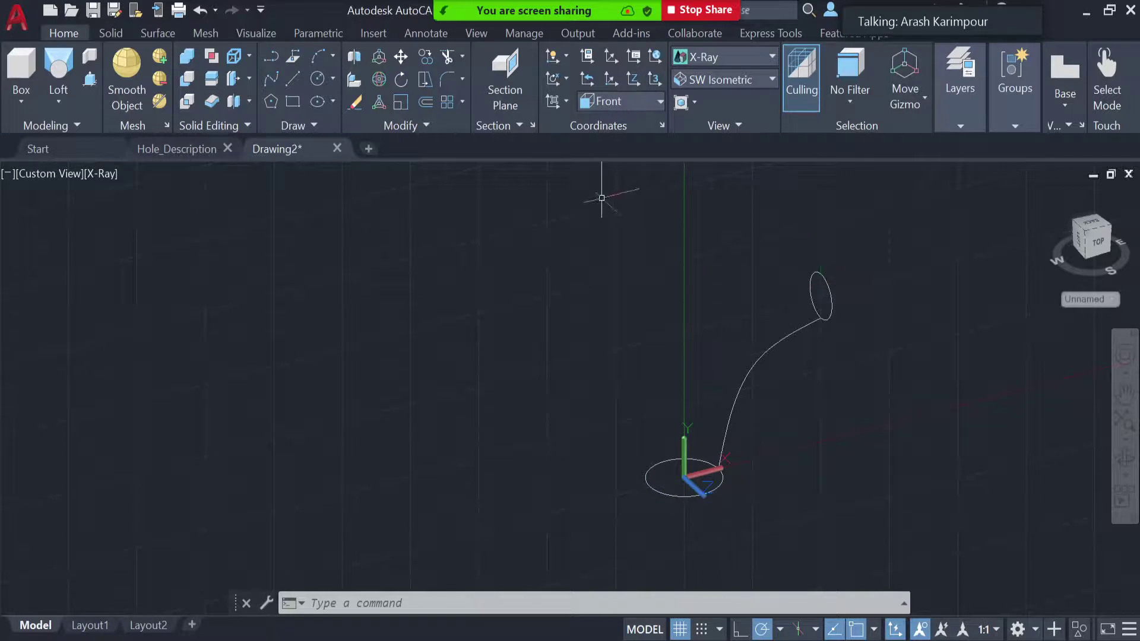
- Draw a straight line from the origin circle's edge on the negative X side to the raised circle's highest point
{"action": "left_click", "coordinate": [293, 79]}
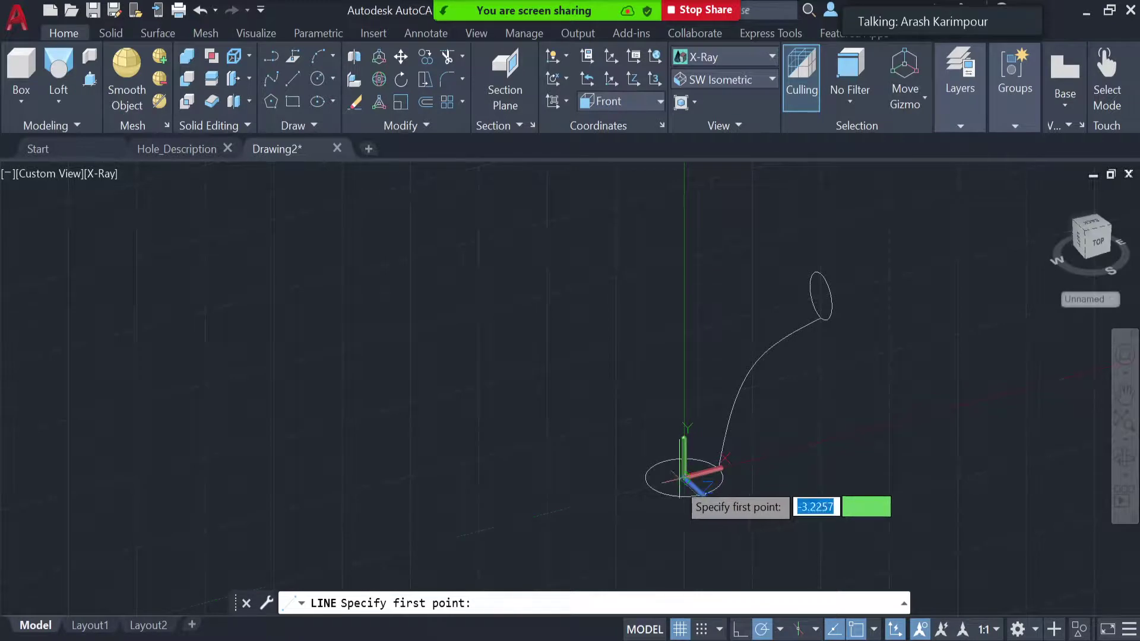
{"action": "left_click", "coordinate": [650, 487]}
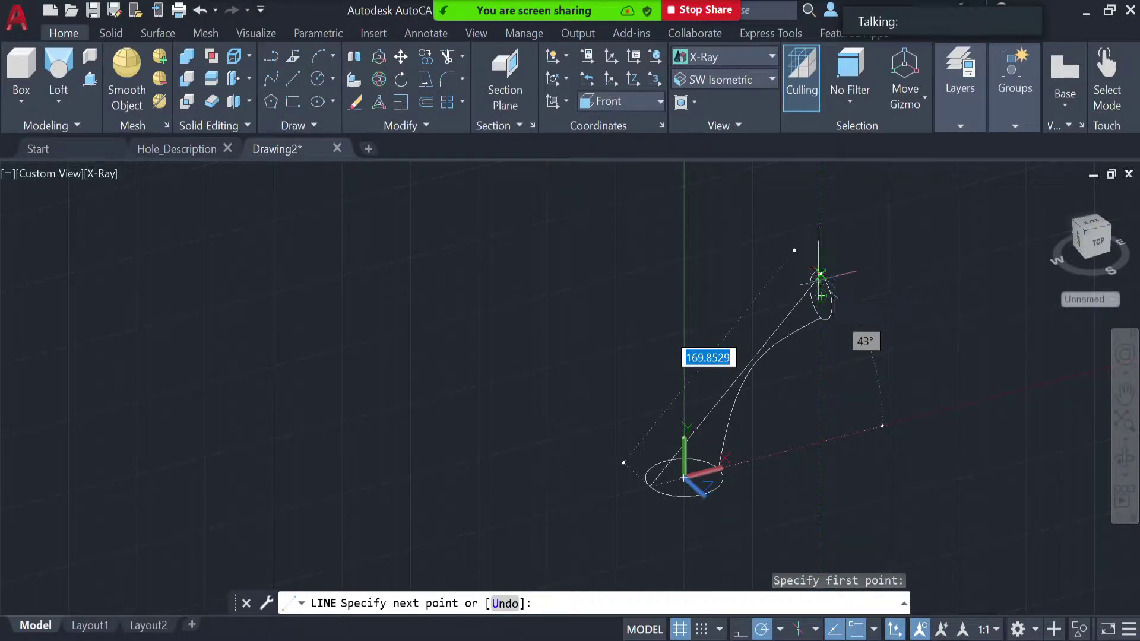
{"action": "left_click", "coordinate": [820, 274]}
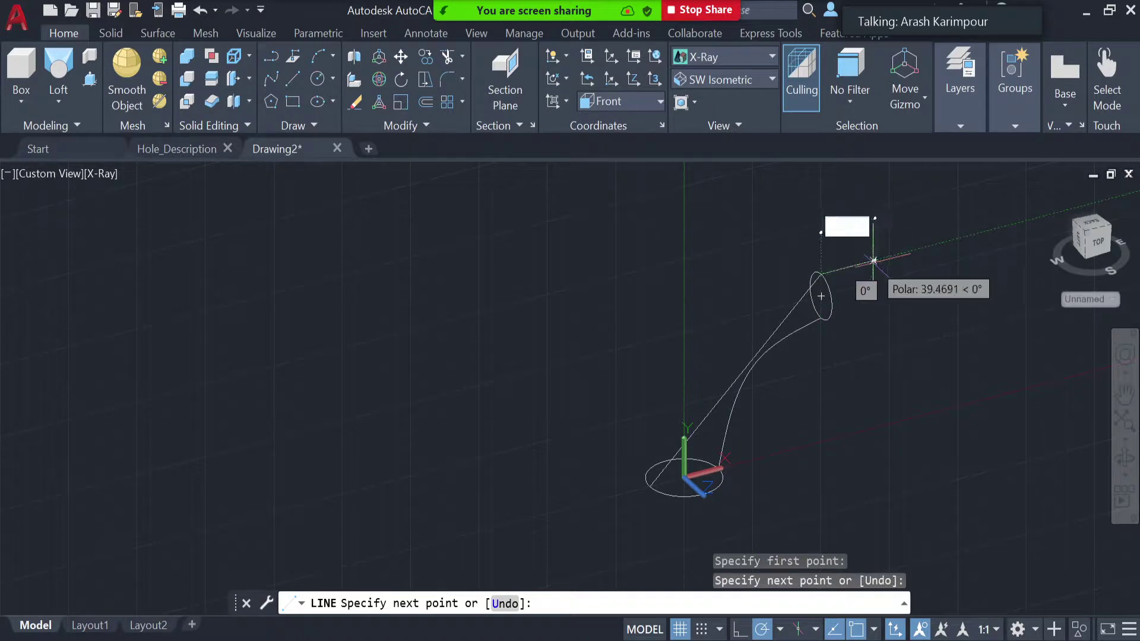
{"action": "key", "text": "Return"}
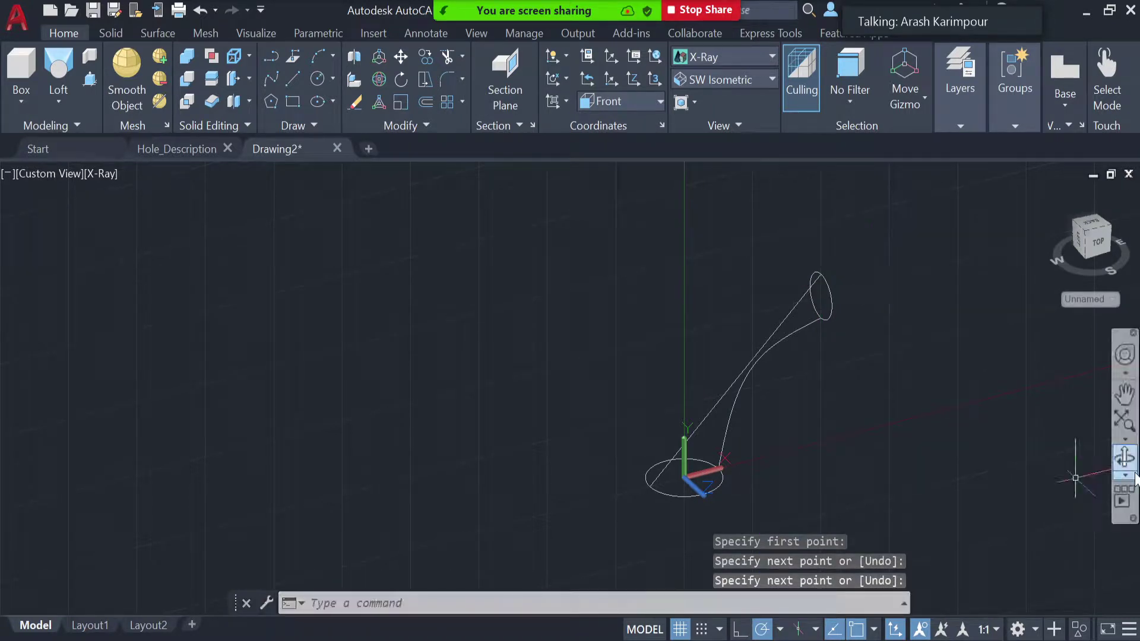
- Start a solid loft from the circle at the origin to the raised vertical circle and choose the Guides option
{"action": "left_click", "coordinate": [1126, 458]}
{"action": "mouse_move", "coordinate": [894, 445]}
{"action": "left_mouse_down"}
{"action": "mouse_move", "coordinate": [863, 460]}
{"action": "mouse_move", "coordinate": [871, 447]}
{"action": "left_mouse_up"}
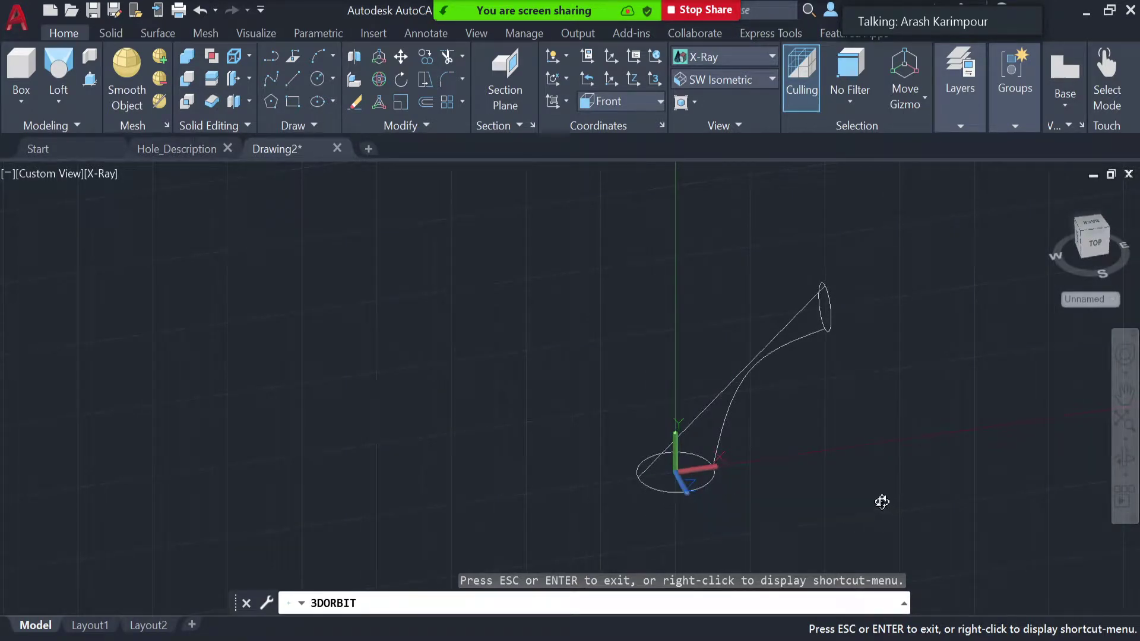
{"action": "key", "text": "Escape"}
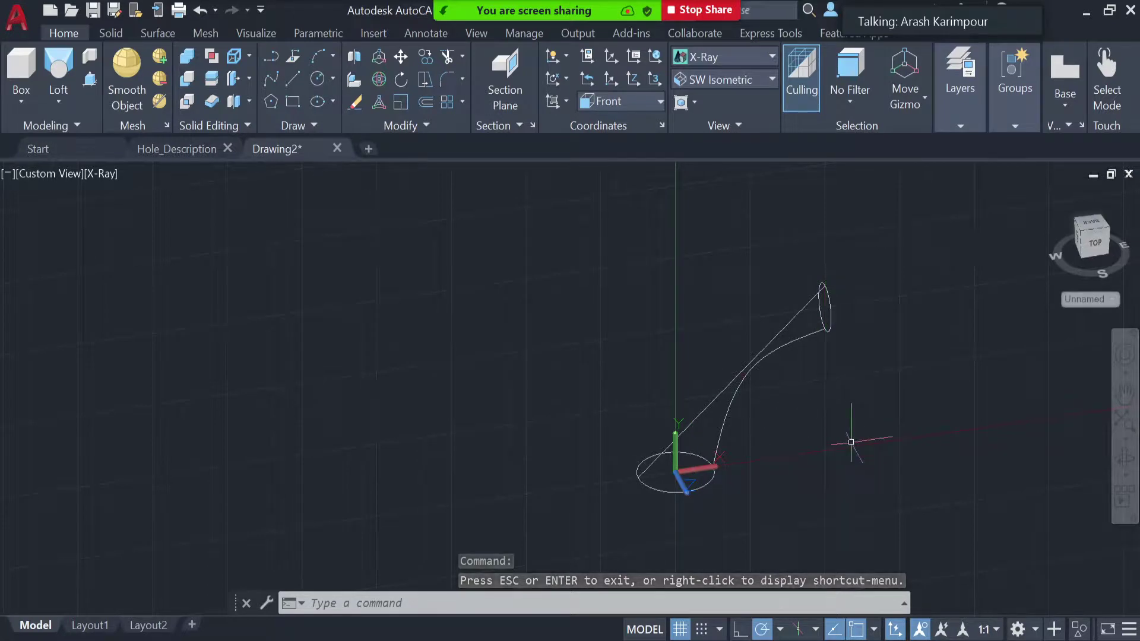
{"action": "left_click", "coordinate": [66, 75]}
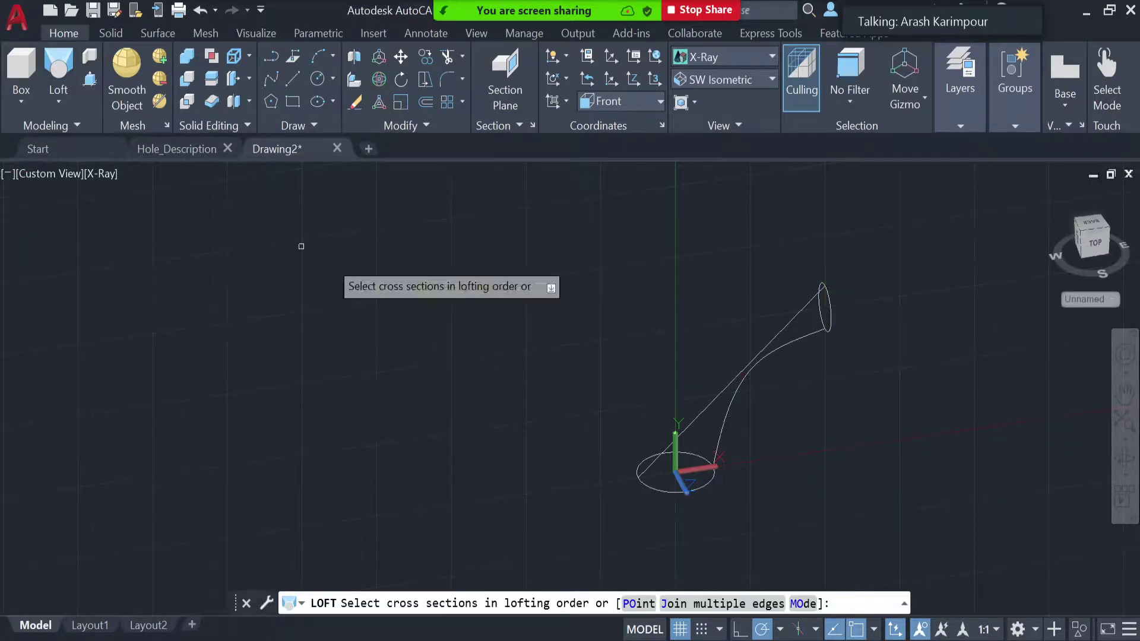
{"action": "left_click", "coordinate": [664, 493]}
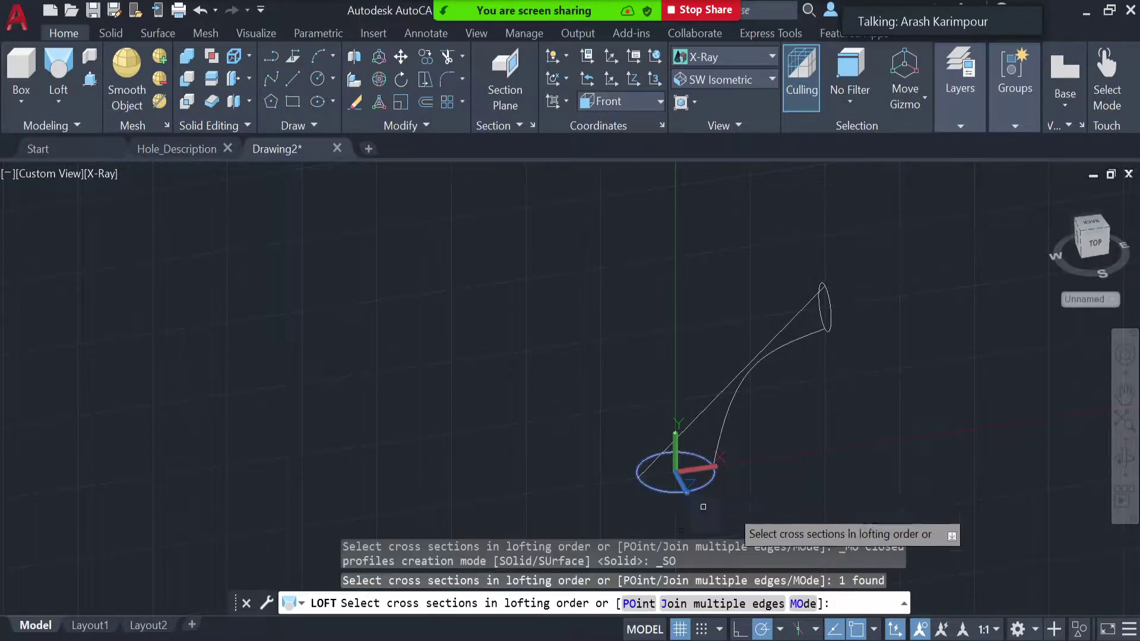
{"action": "left_click", "coordinate": [828, 304]}
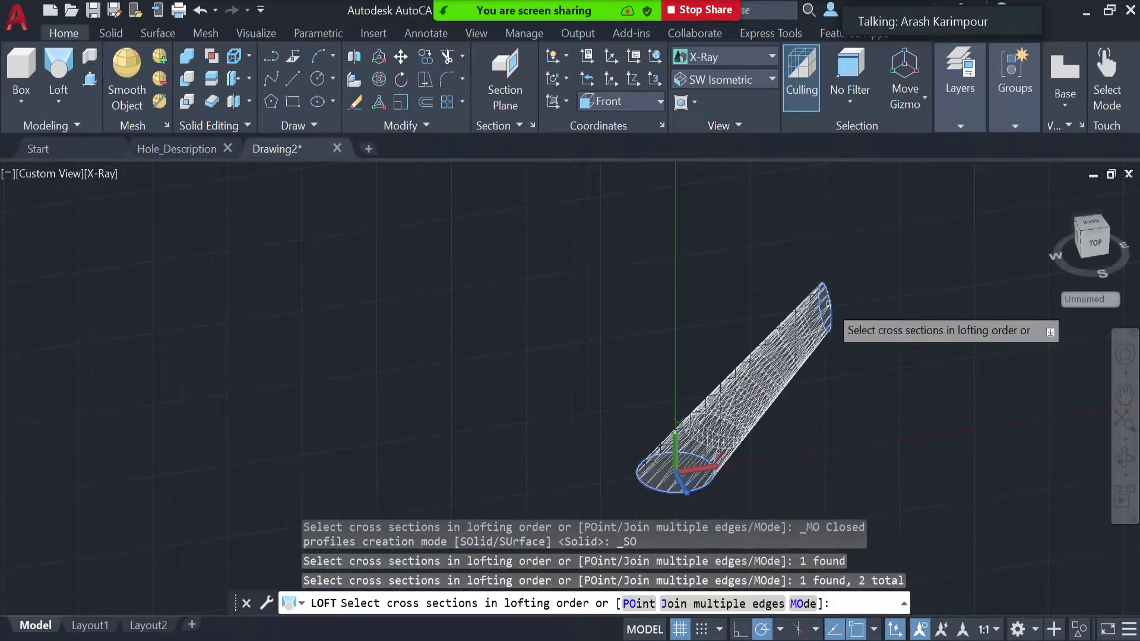
{"action": "key", "text": "Return"}
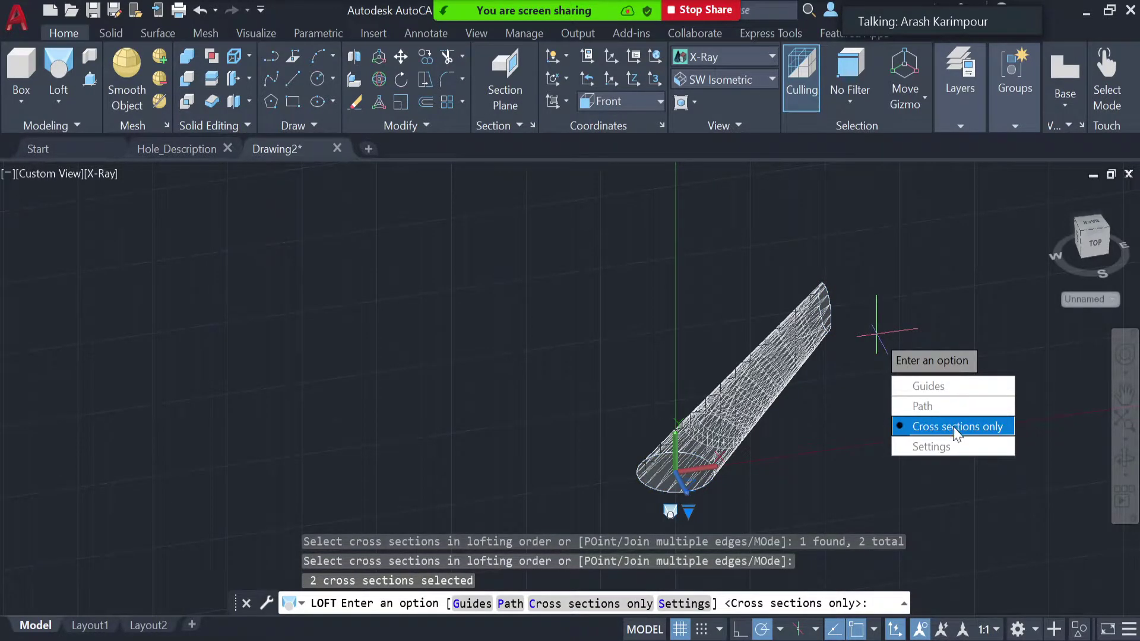
{"action": "left_click", "coordinate": [940, 389]}
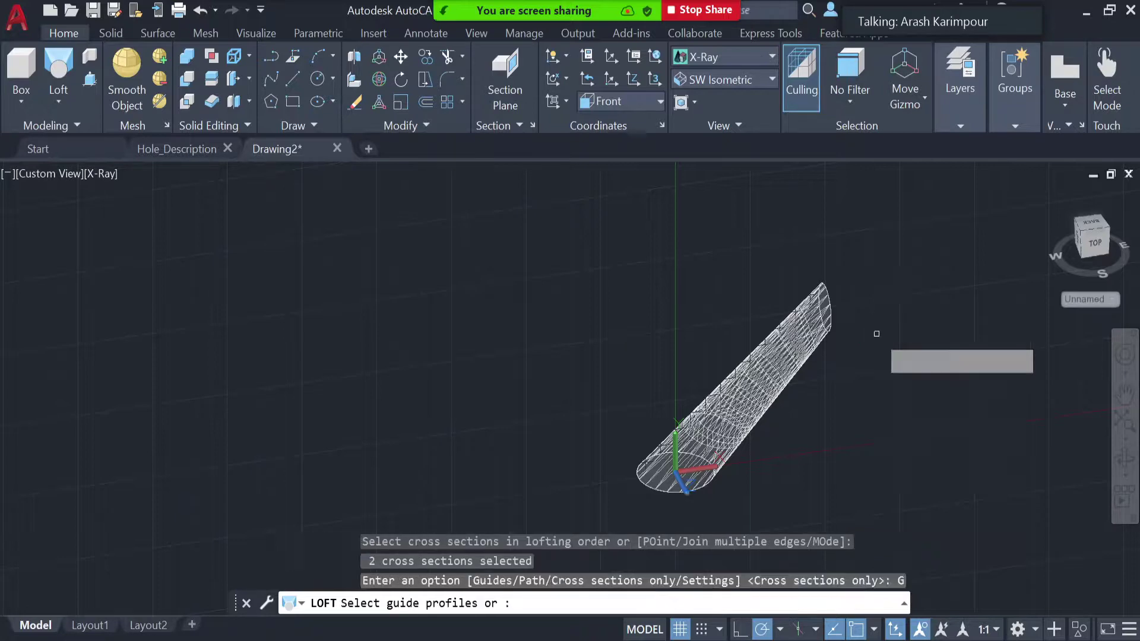
- Select the edge spline and the straight line as the guide profiles and complete the loft
{"action": "scroll", "coordinate": [800, 431], "scroll_direction": "up", "scroll_amount": 3}
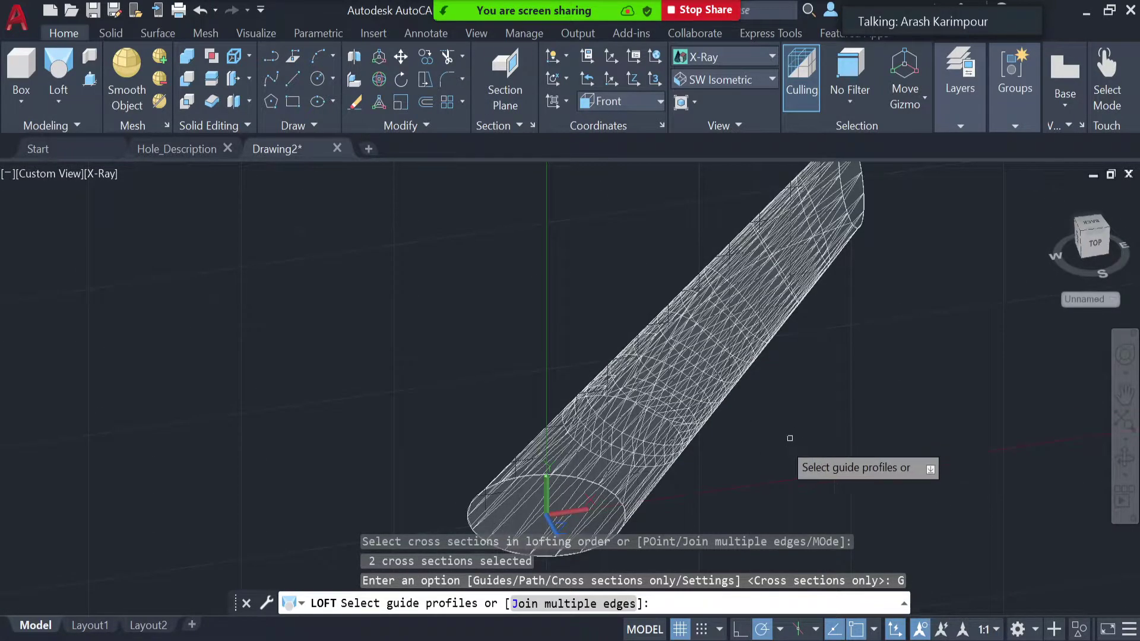
{"action": "left_click", "coordinate": [628, 478]}
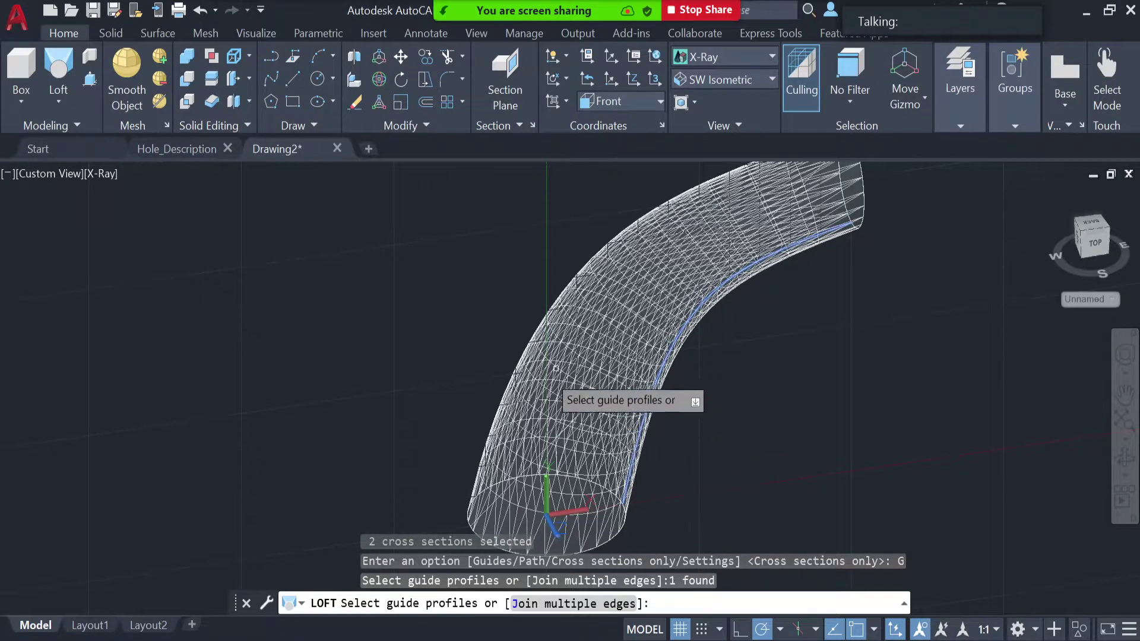
{"action": "scroll", "coordinate": [713, 365], "scroll_direction": "up", "scroll_amount": 2}
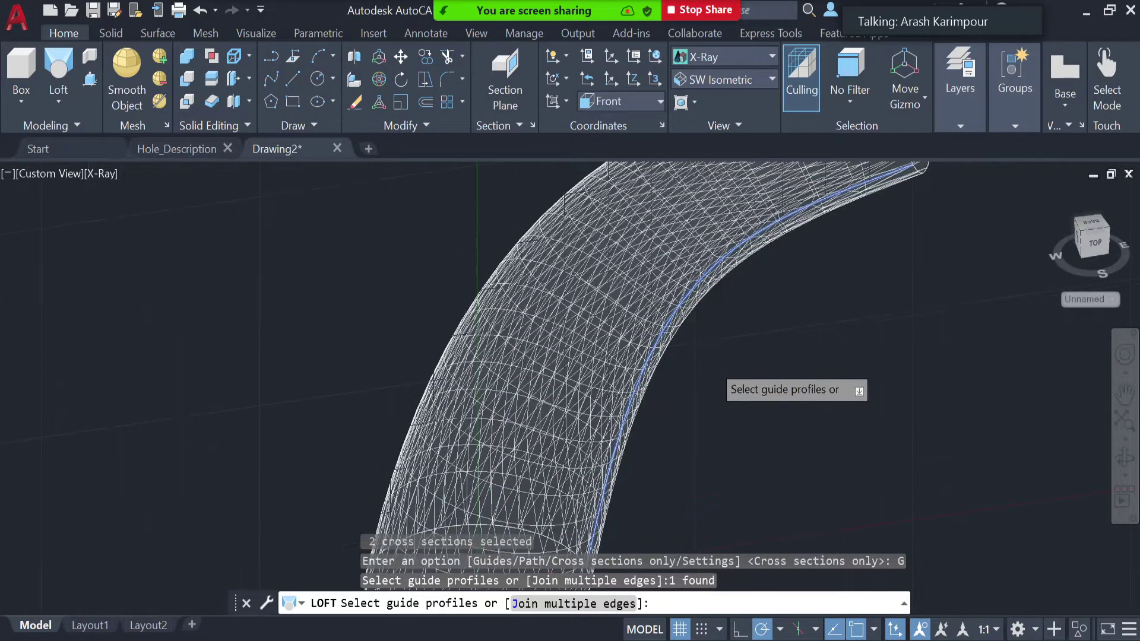
{"action": "scroll", "coordinate": [716, 367], "scroll_direction": "down", "scroll_amount": 3}
{"action": "scroll", "coordinate": [776, 267], "scroll_direction": "down", "scroll_amount": 1}
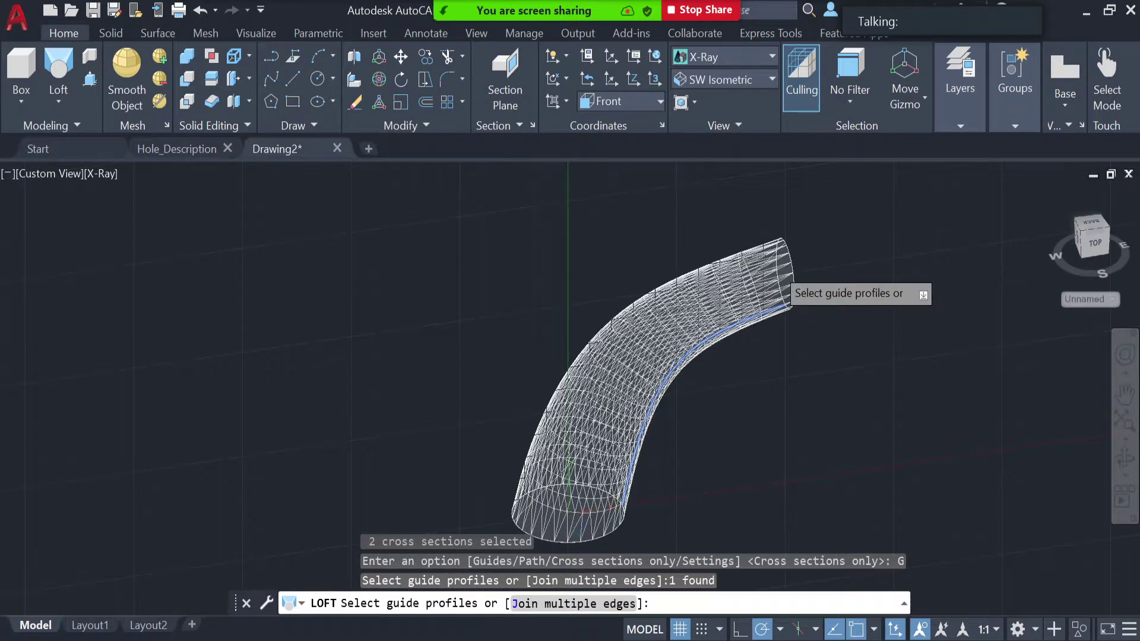
{"action": "scroll", "coordinate": [776, 267], "scroll_direction": "up", "scroll_amount": 1}
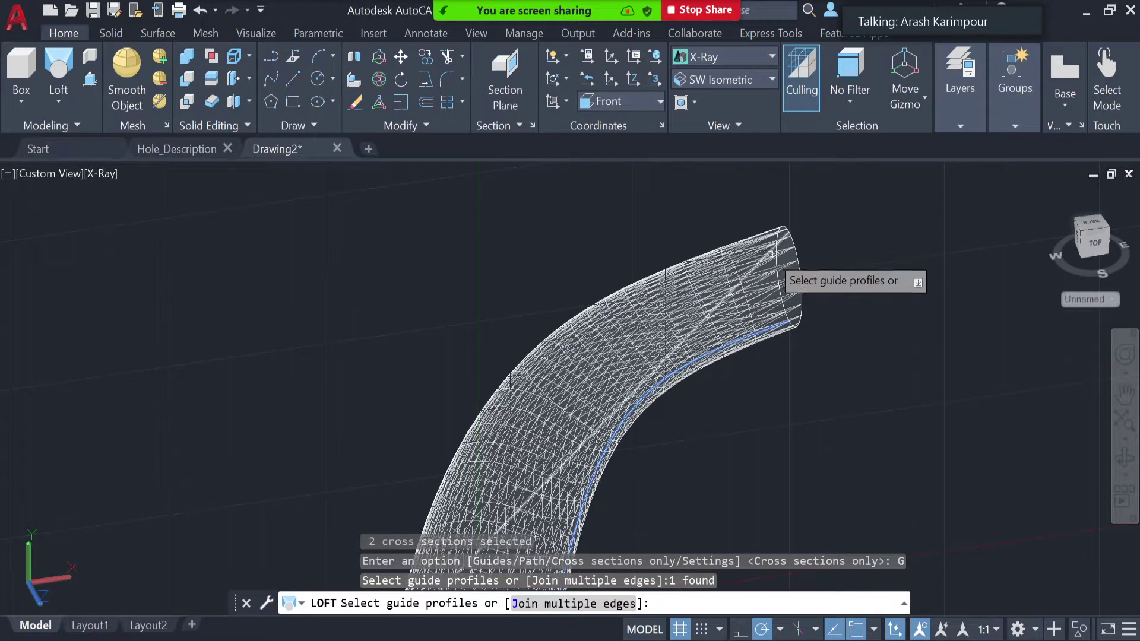
{"action": "left_click", "coordinate": [771, 254]}
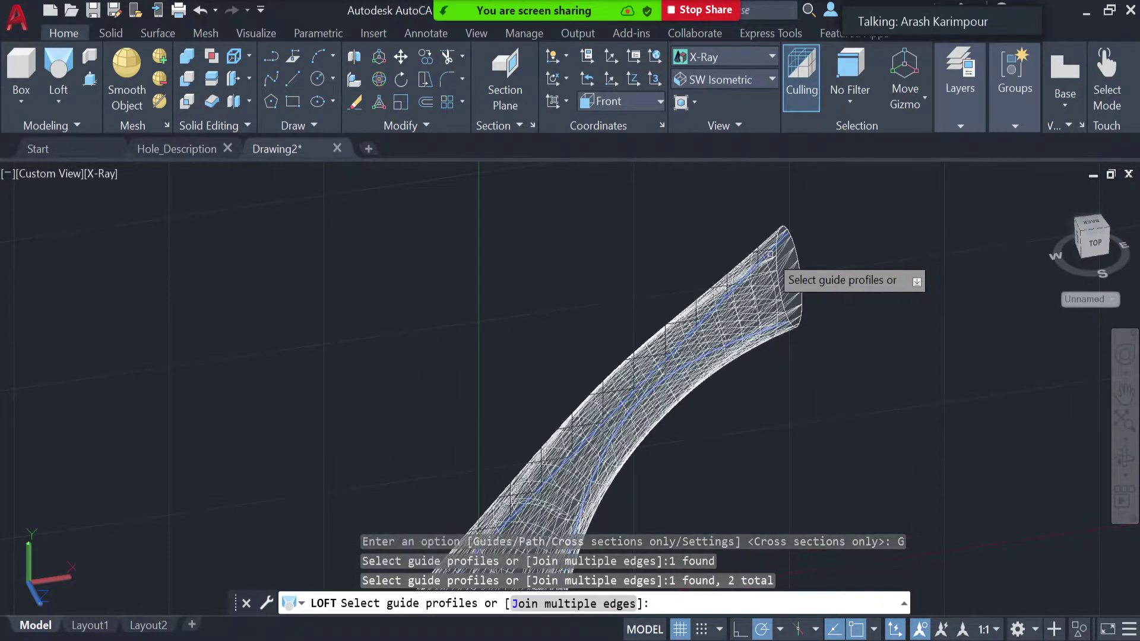
{"action": "scroll", "coordinate": [847, 369], "scroll_direction": "down", "scroll_amount": 1}
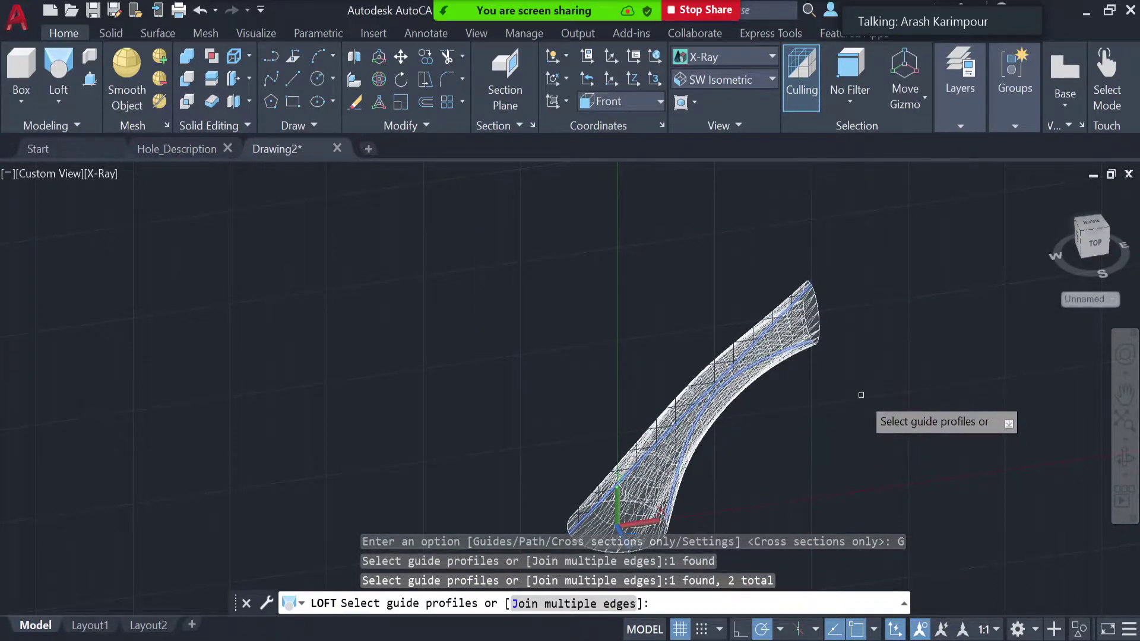
{"action": "key", "text": "Return"}
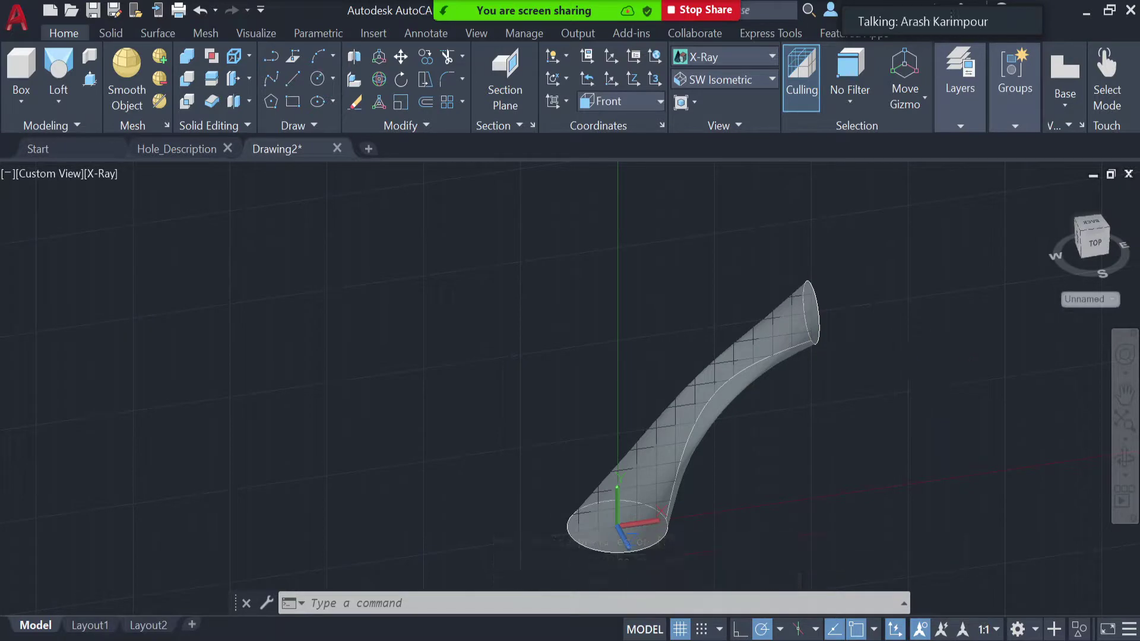
- Inspect the guide-lofted solid from a lower side angle
{"action": "left_click", "coordinate": [1125, 457]}
{"action": "left_click_drag", "start_coordinate": [843, 464], "coordinate": [775, 445]}
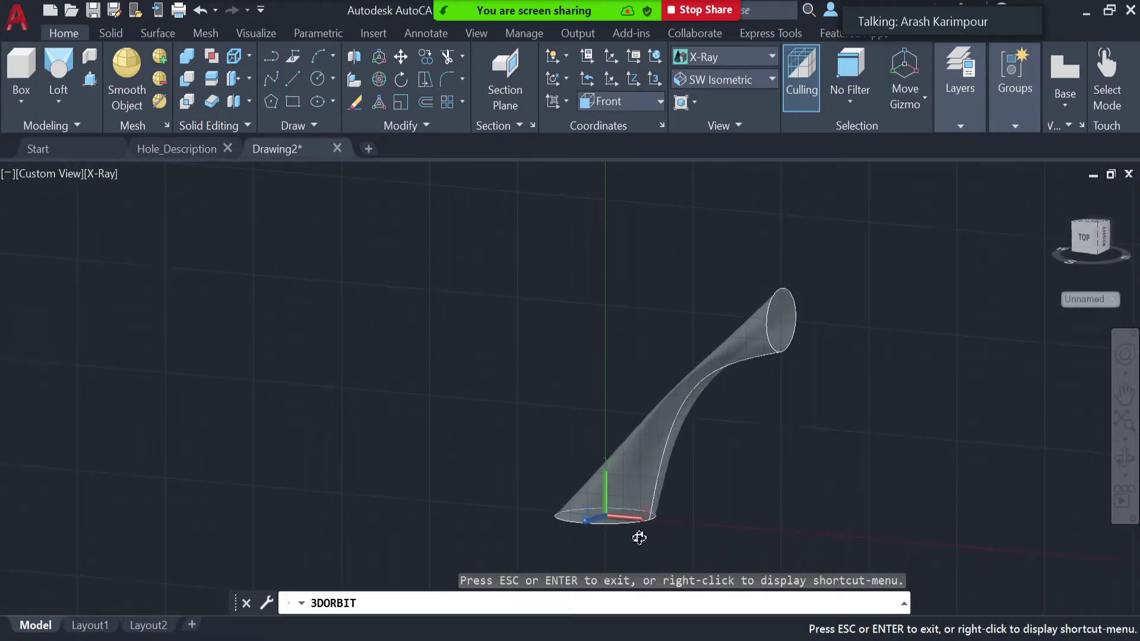
{"action": "key", "text": "Escape"}
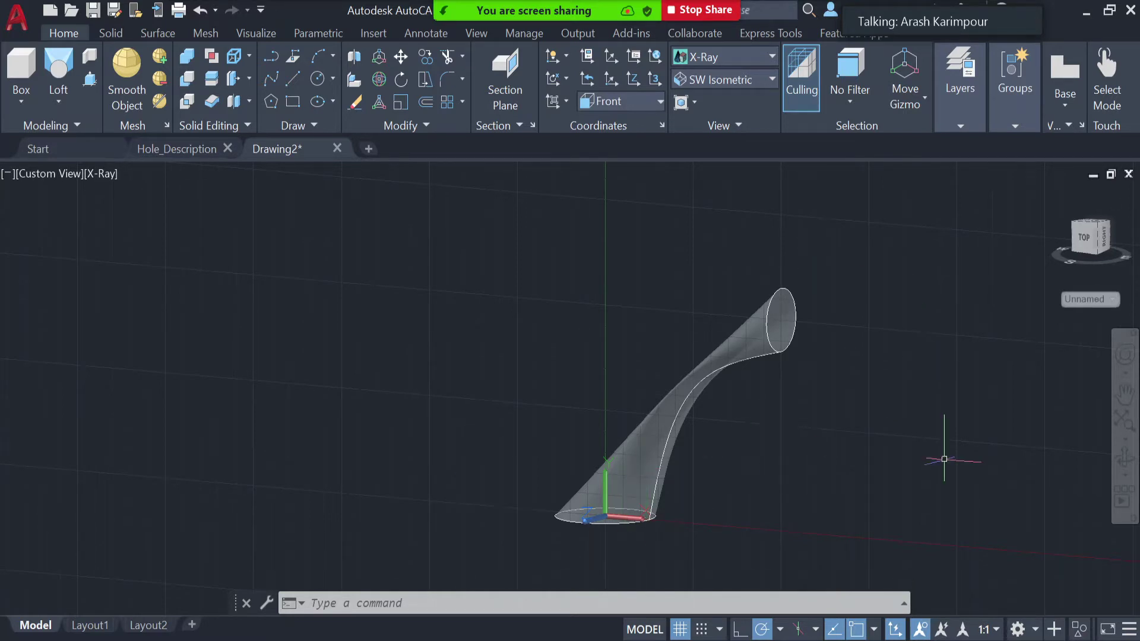
{"action": "mouse_move", "coordinate": [764, 446]}
{"action": "left_mouse_down"}
{"action": "mouse_move", "coordinate": [772, 457]}
{"action": "mouse_move", "coordinate": [783, 447]}
{"action": "mouse_move", "coordinate": [917, 453]}
{"action": "mouse_move", "coordinate": [902, 451]}
{"action": "left_mouse_up"}
{"action": "key", "text": "Escape"}
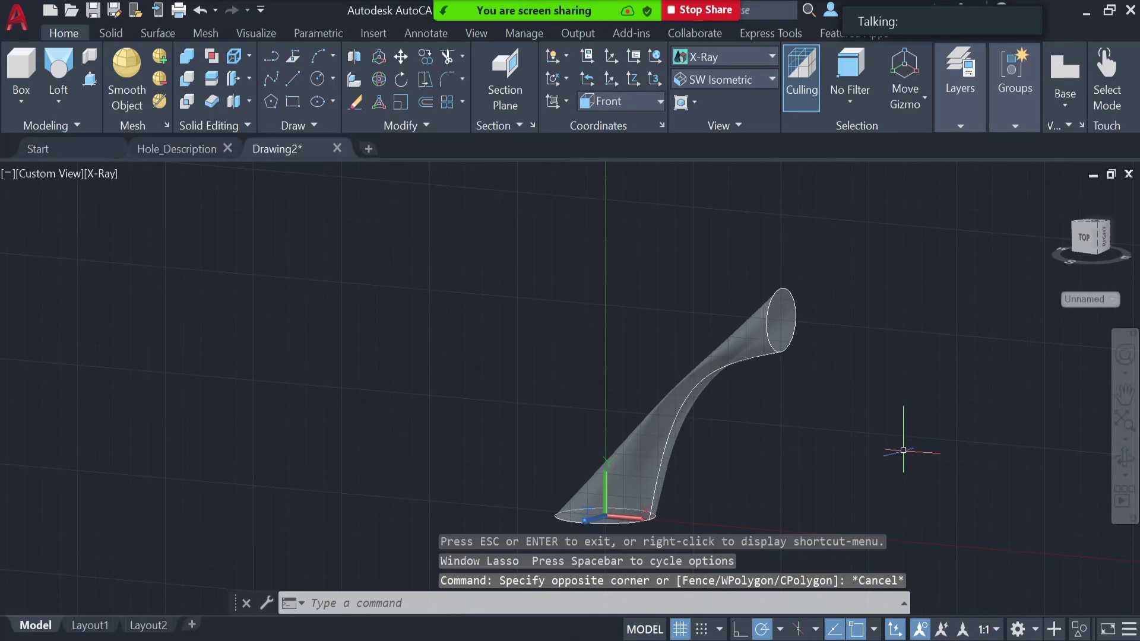